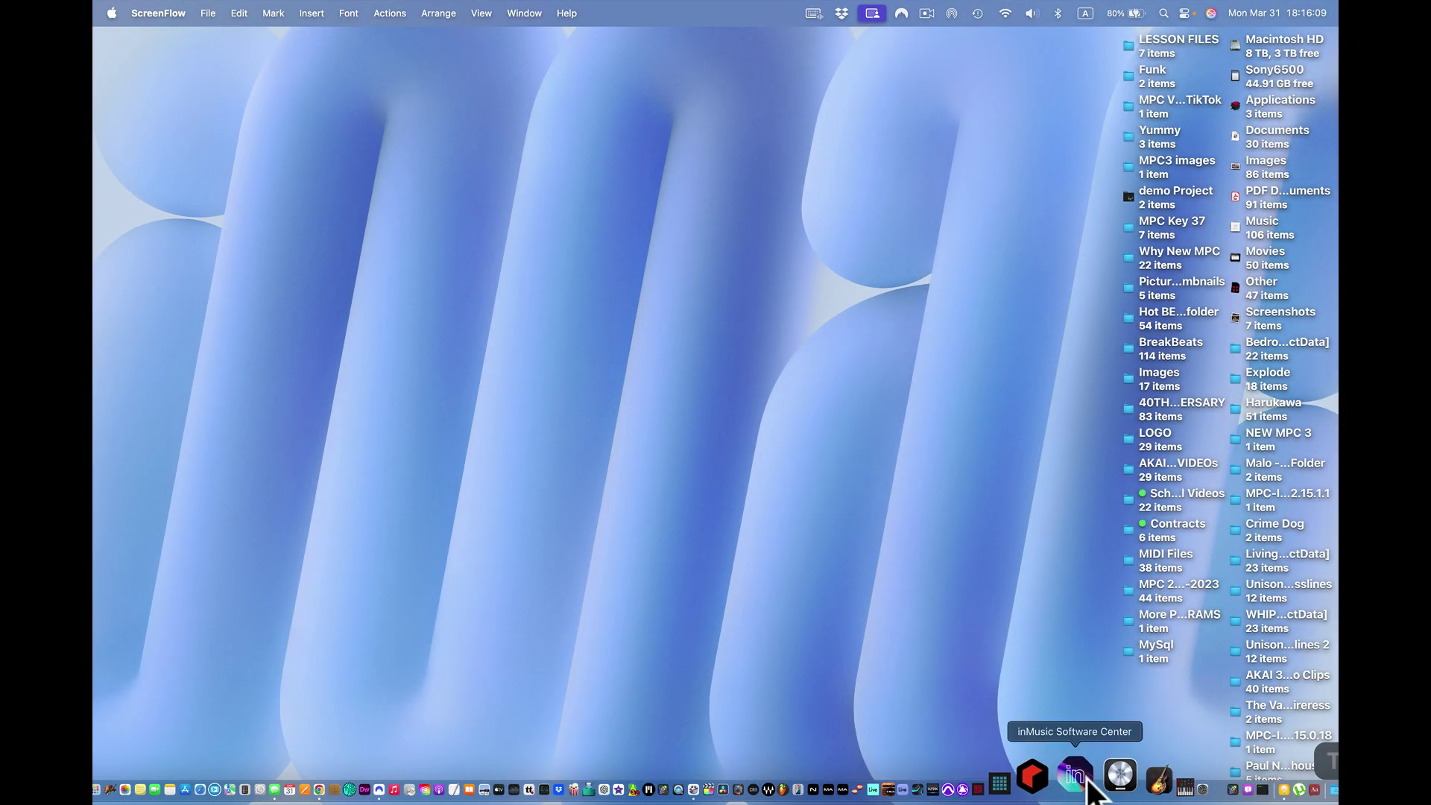
- Bring Logic Pro forward and close the loaded MPC SYNC IN LOGIC project
left_click(1098, 779)
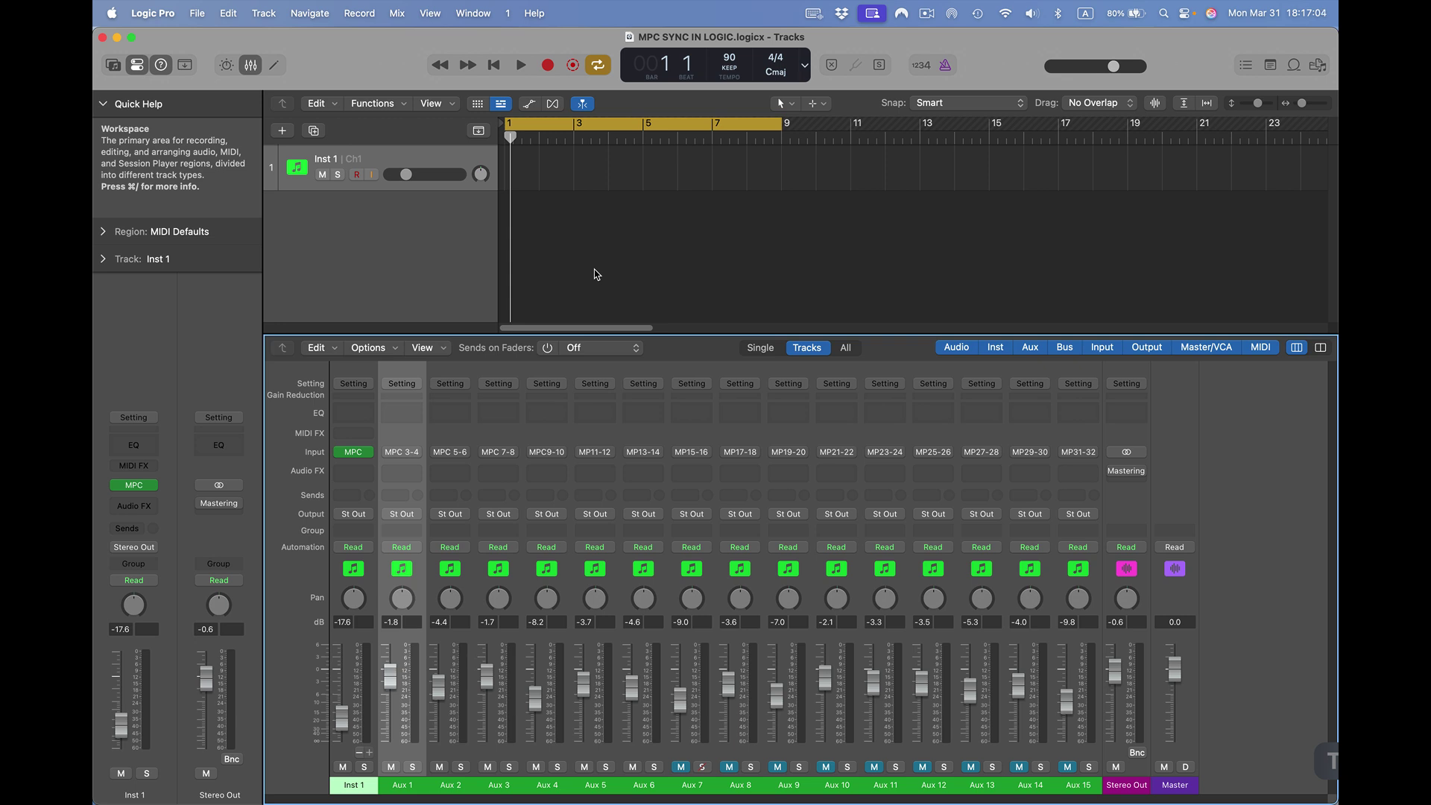
key("alt+super+w")
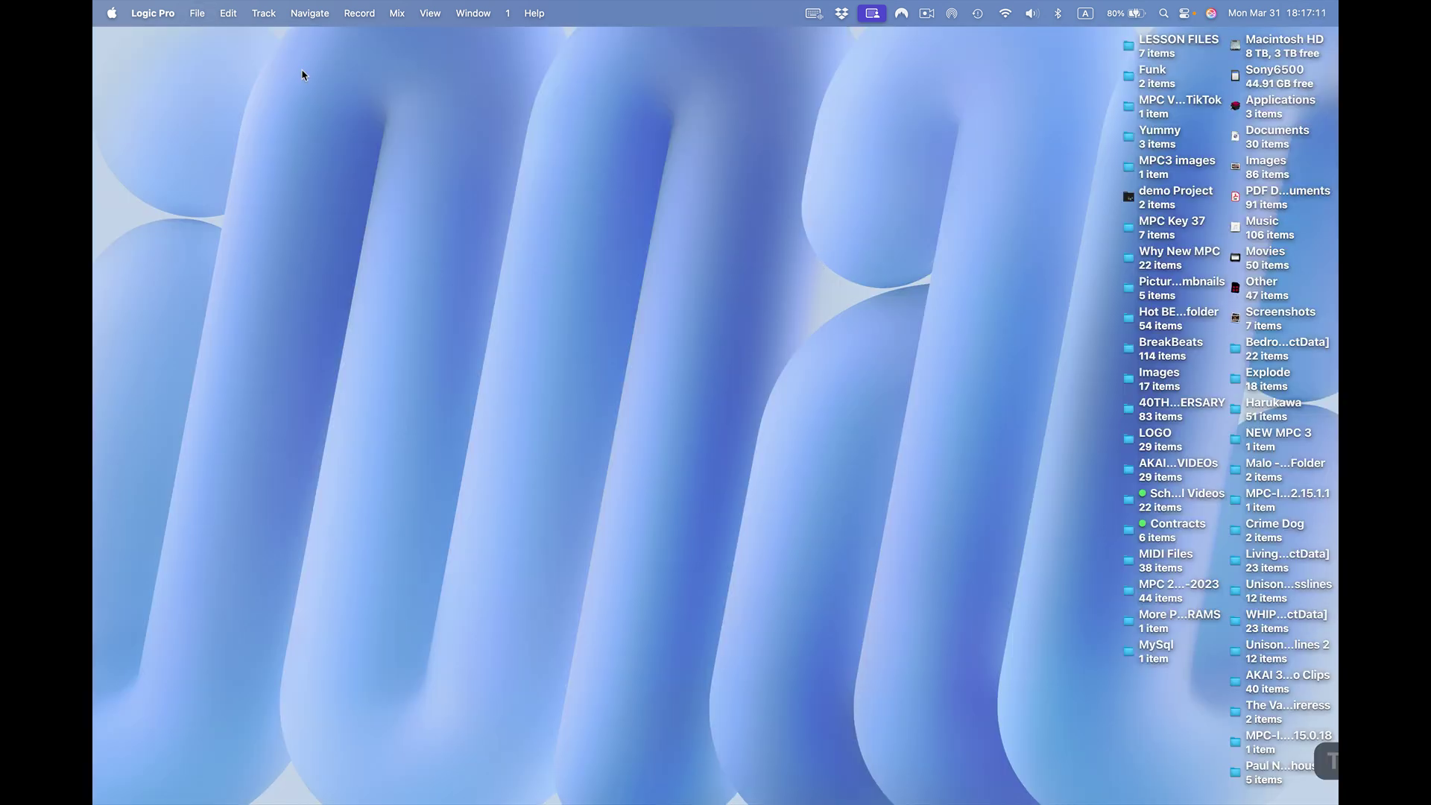
- Start a new project with a MIDI Software Instrument track using MPC, output kept on Stereo Output
left_click(196, 13)
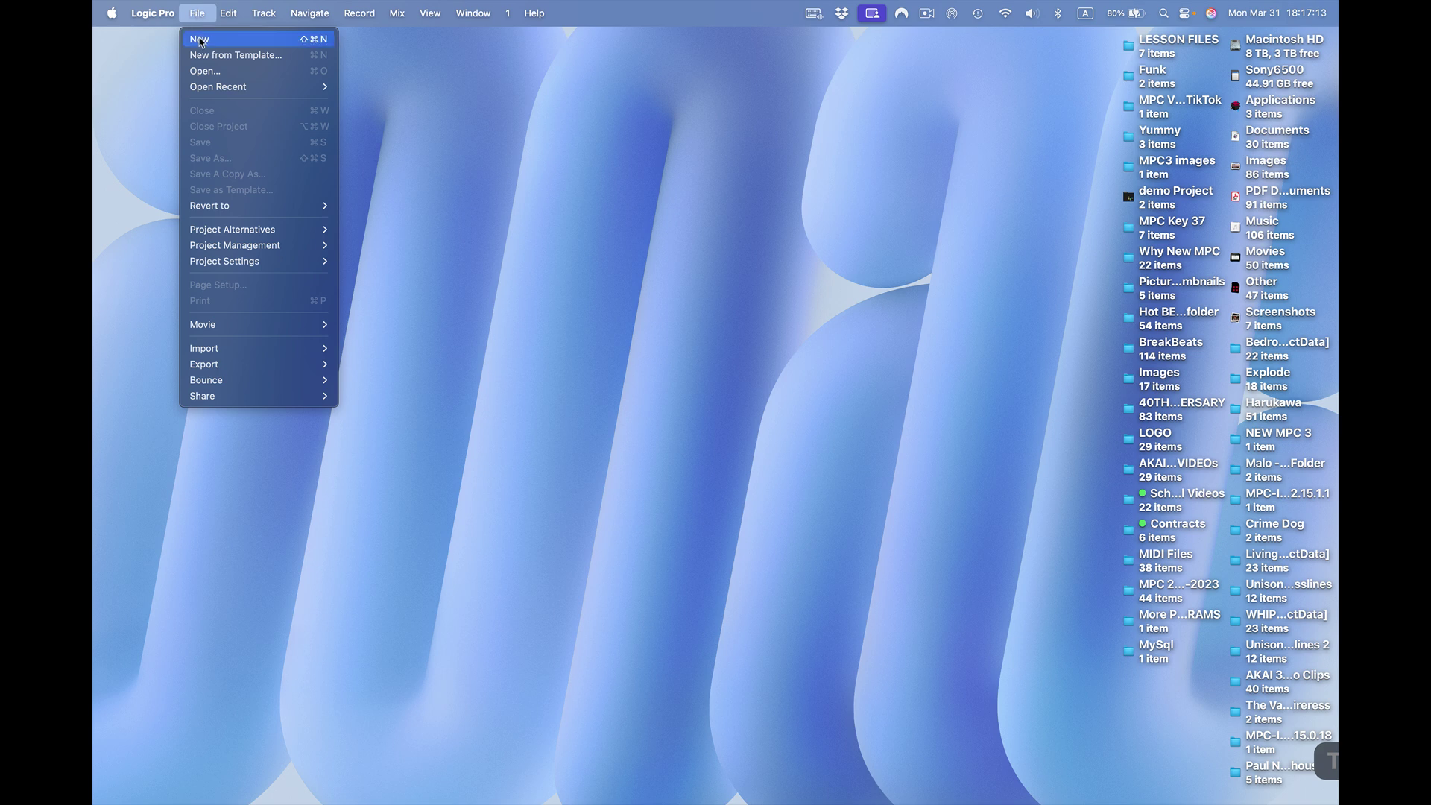
left_click(200, 39)
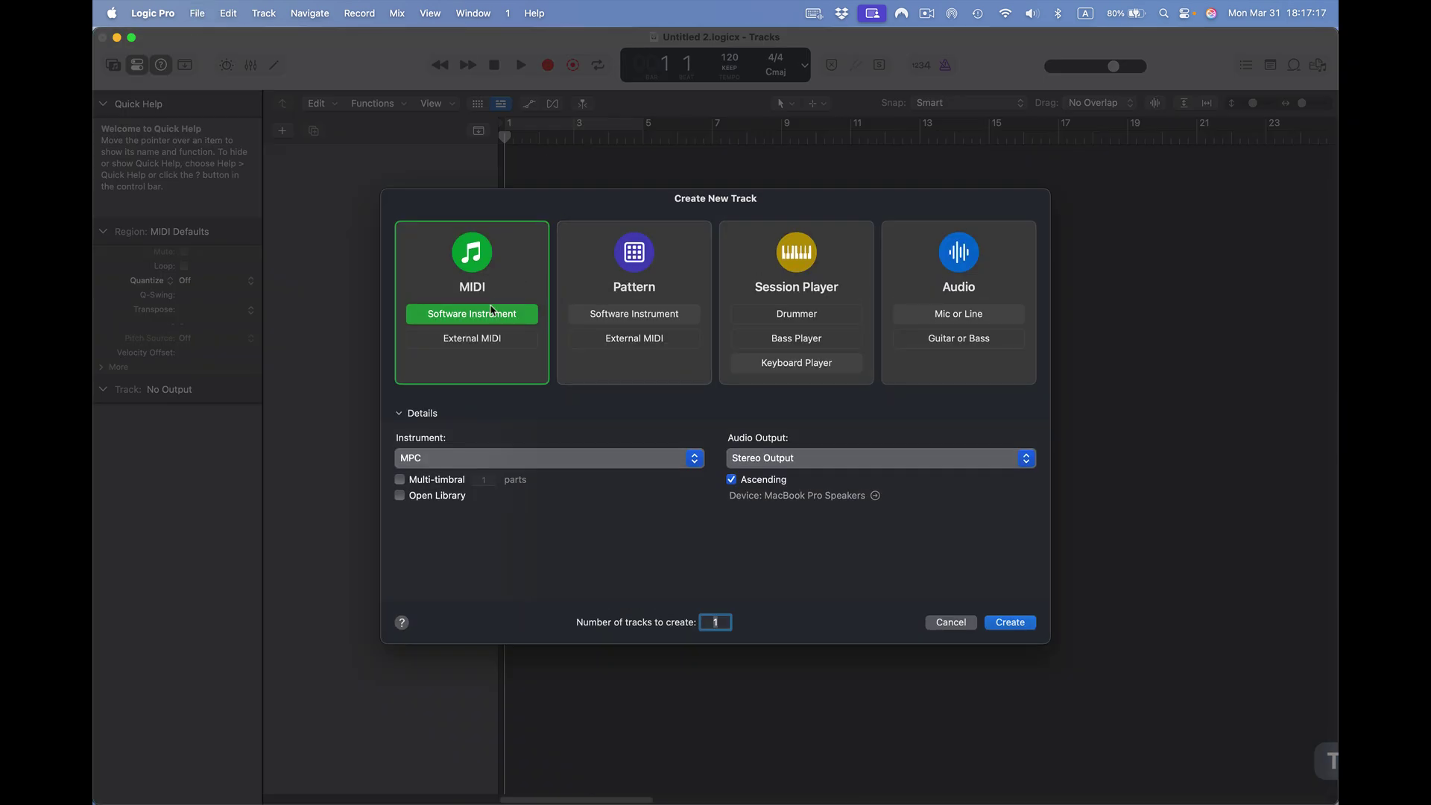
left_click(695, 457)
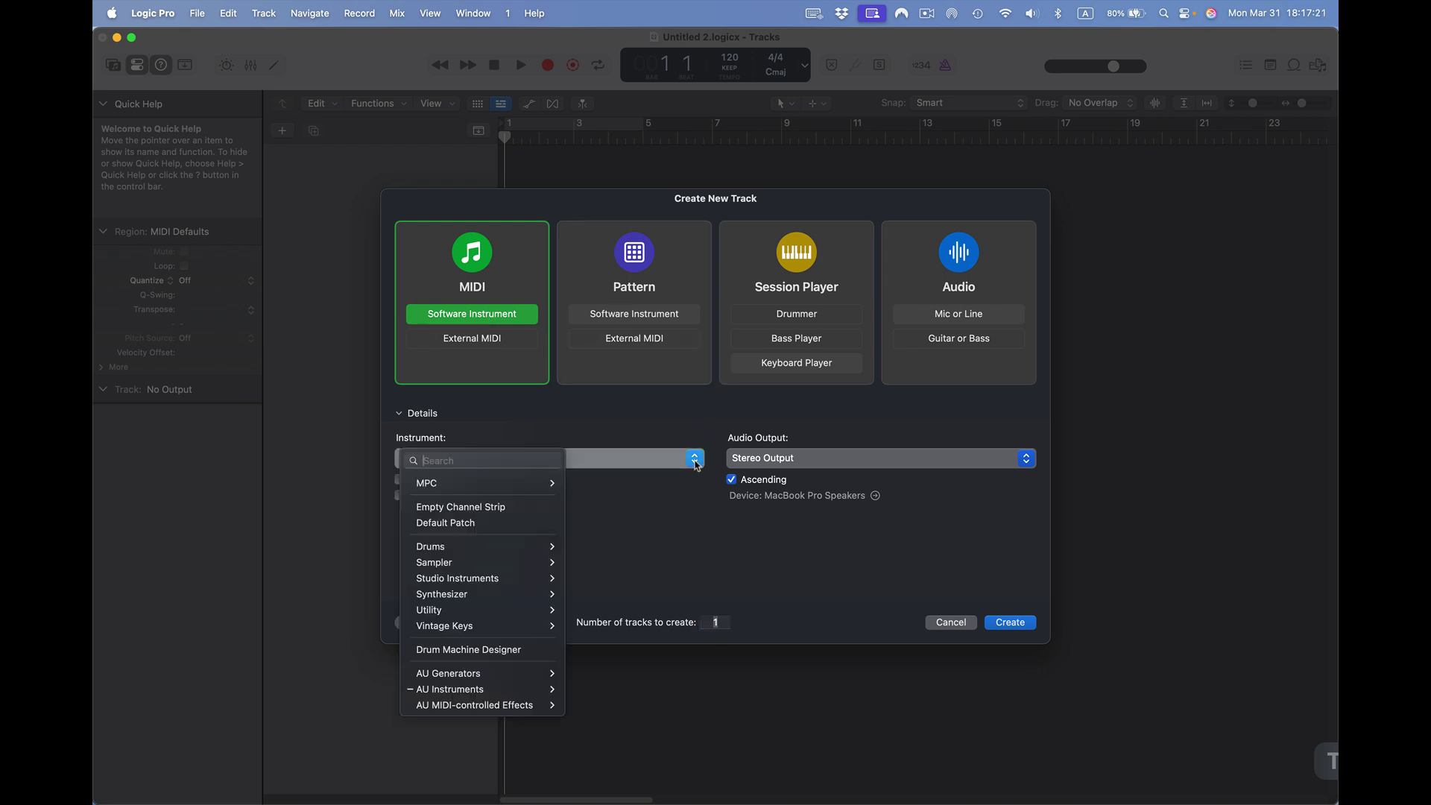
mouse_move(551, 486)
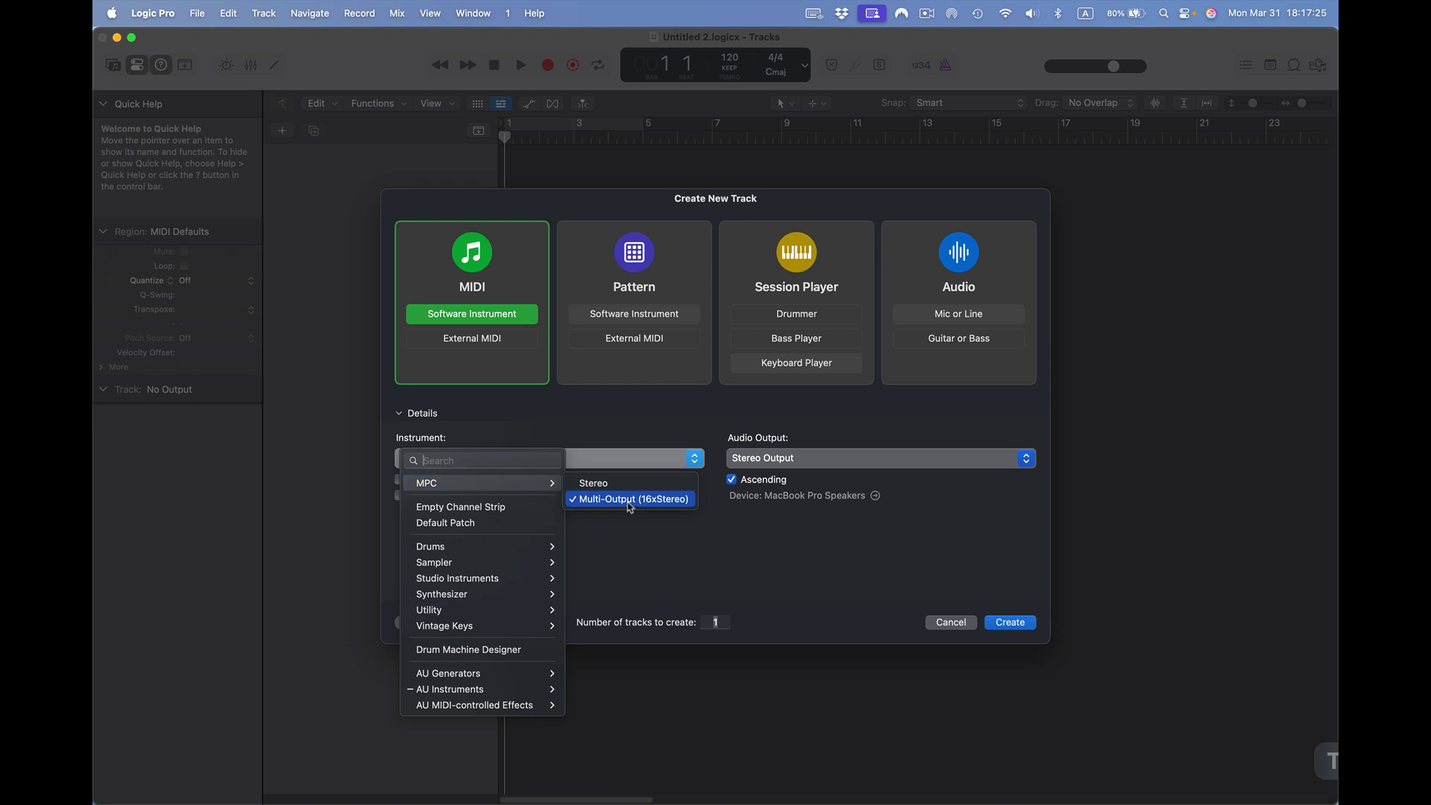
left_click(676, 411)
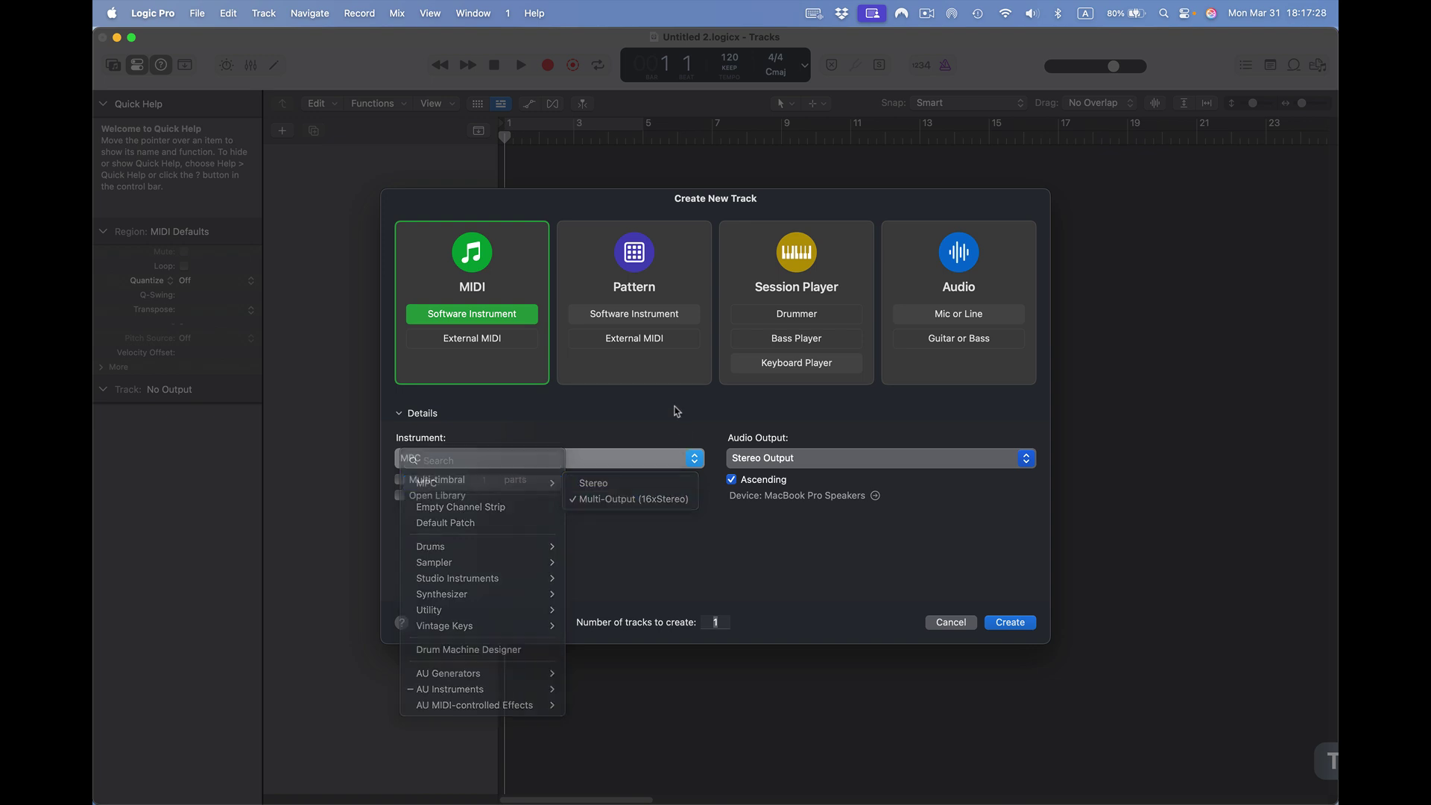
left_click(1025, 459)
left_click(1007, 420)
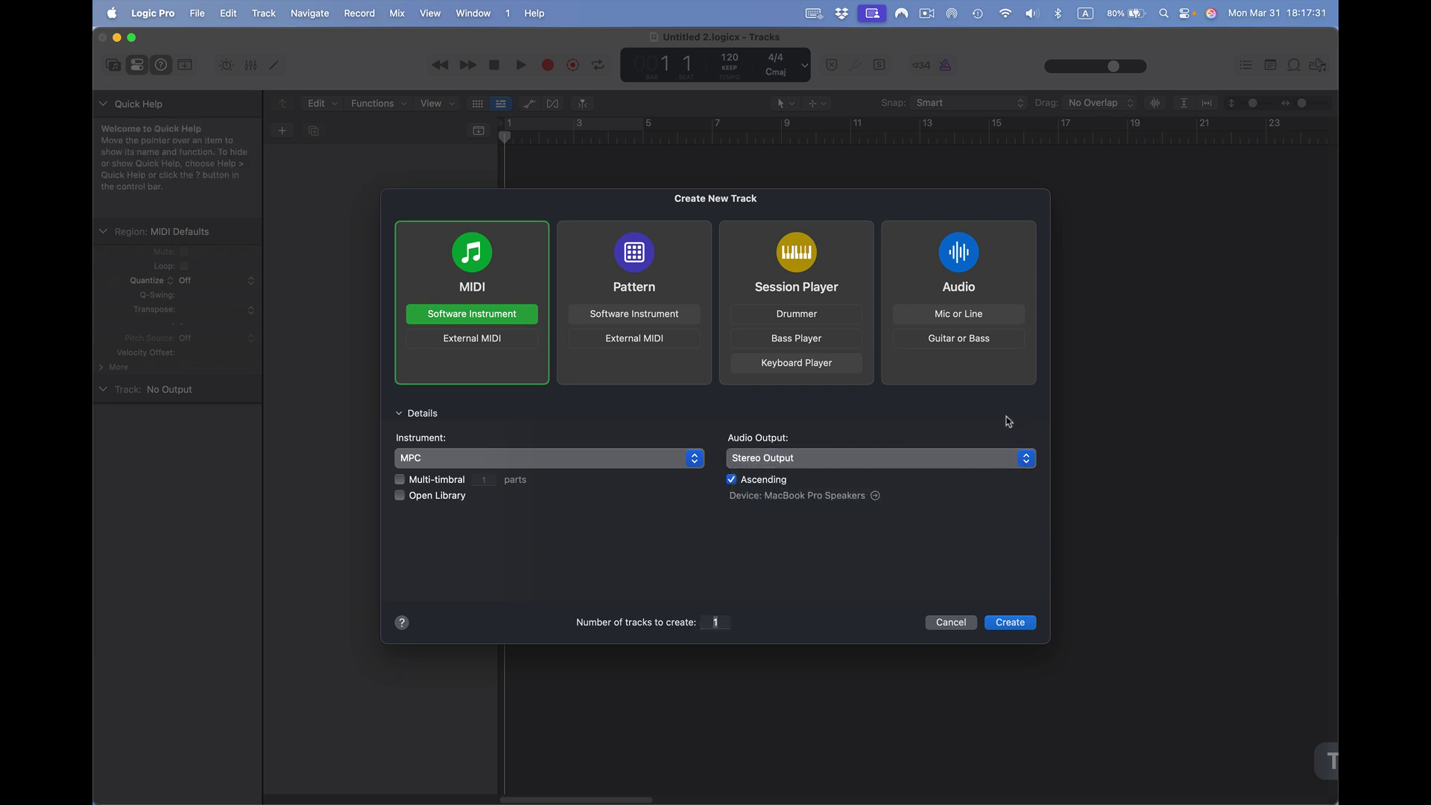
- Create the Inst 1 MPC track and open its MPC plug-in window, nudging it slightly left
left_click(1015, 623)
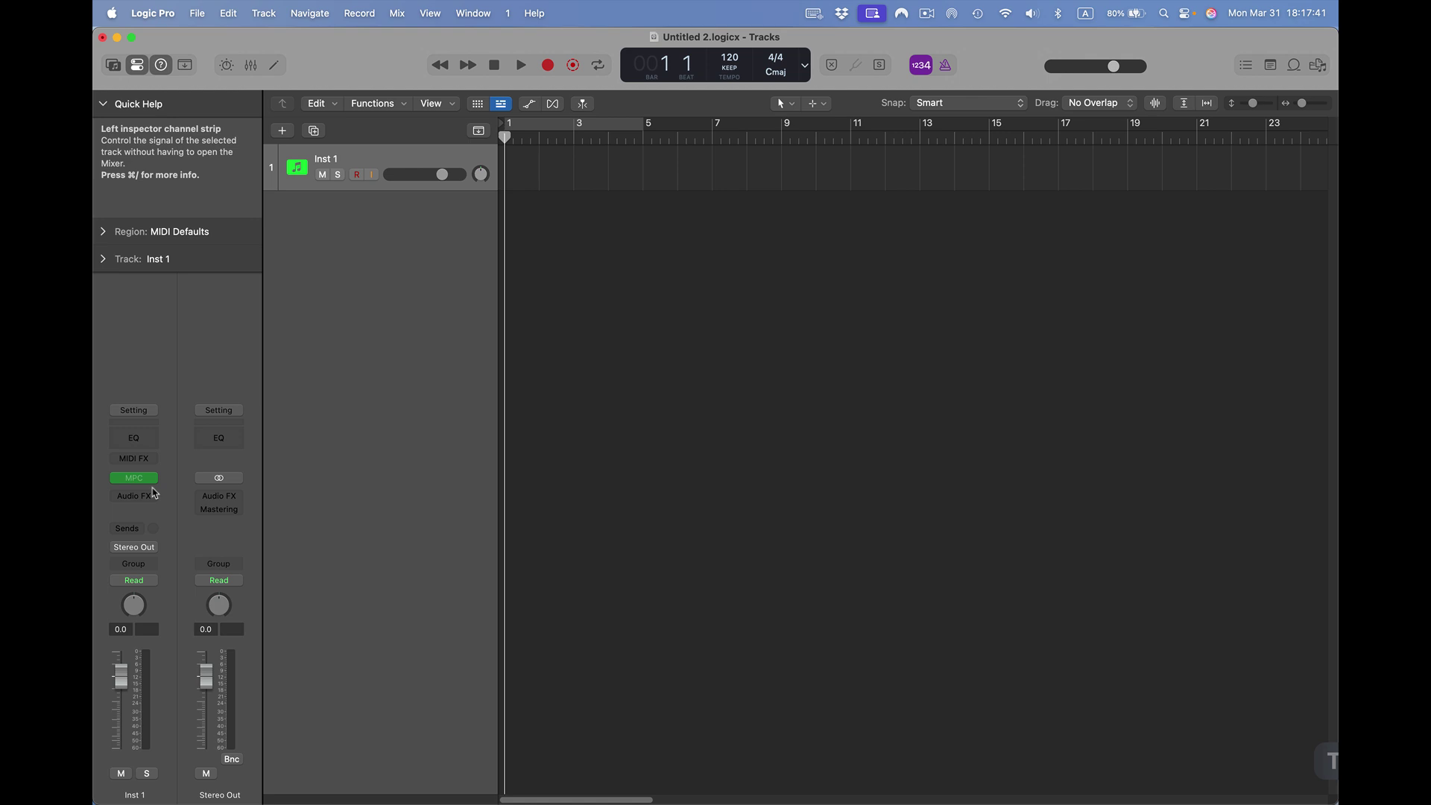
left_click(135, 478)
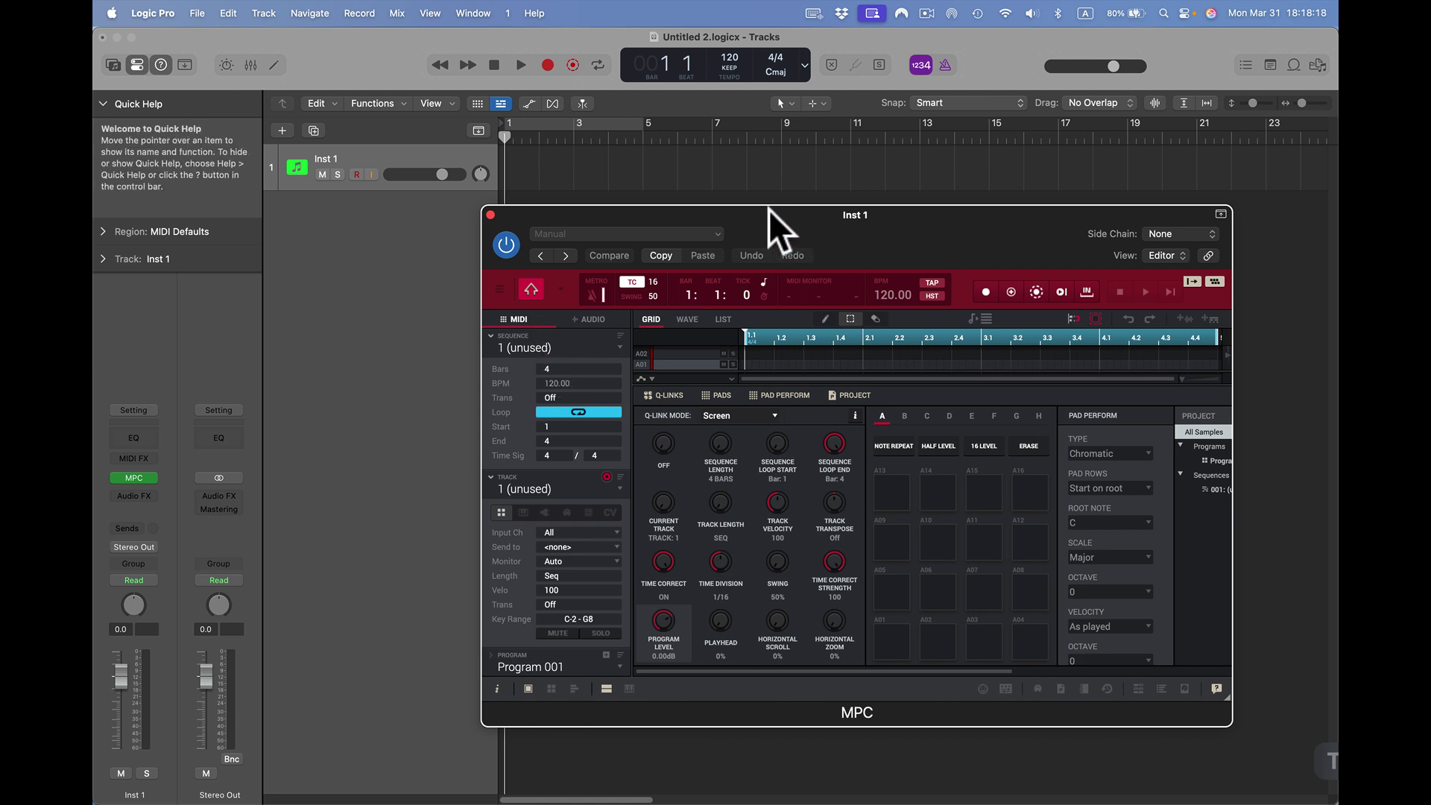
left_click_drag(770, 207, 741, 209)
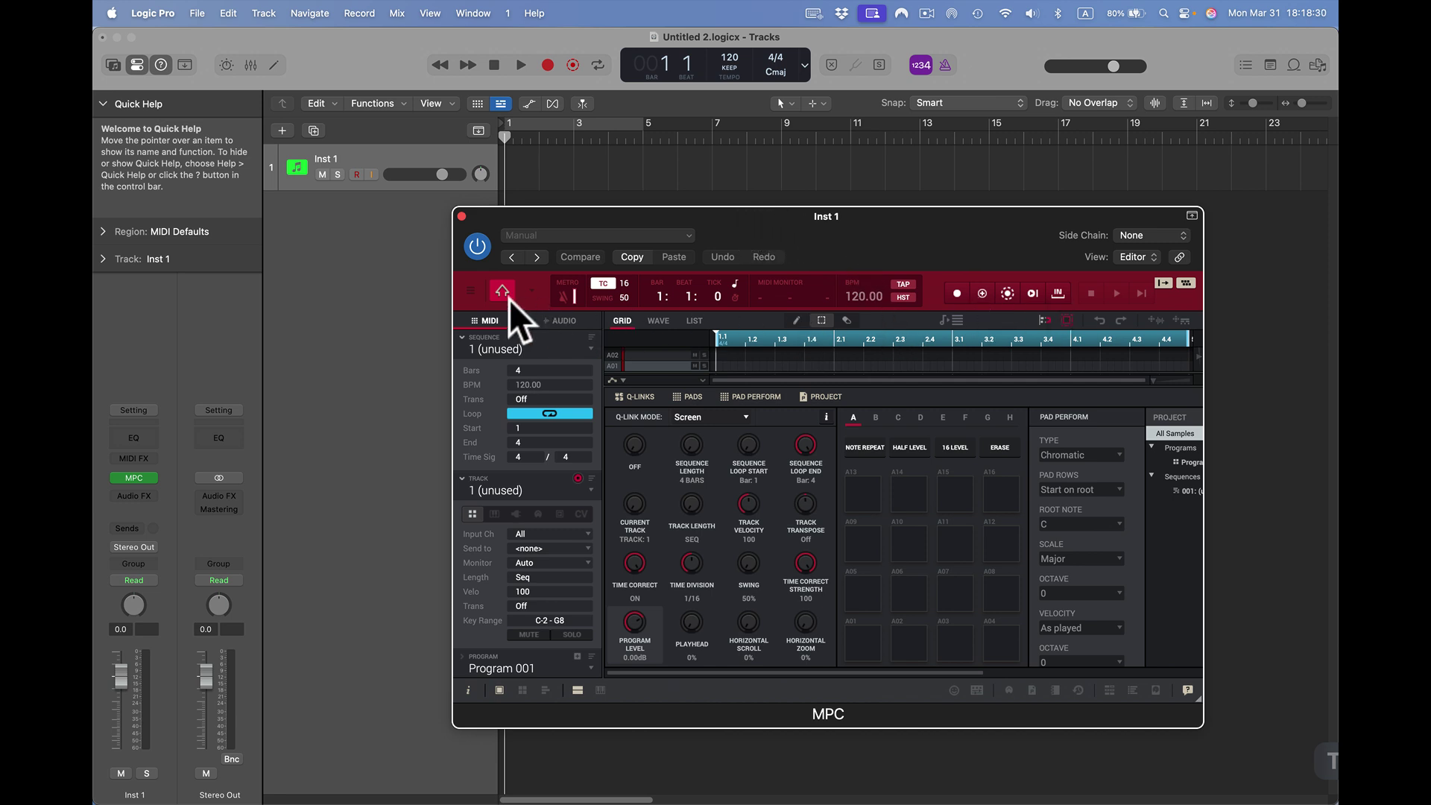
- Load the recent Bedroom.xpj project into the MPC plug-in
left_click(471, 290)
mouse_move(477, 307)
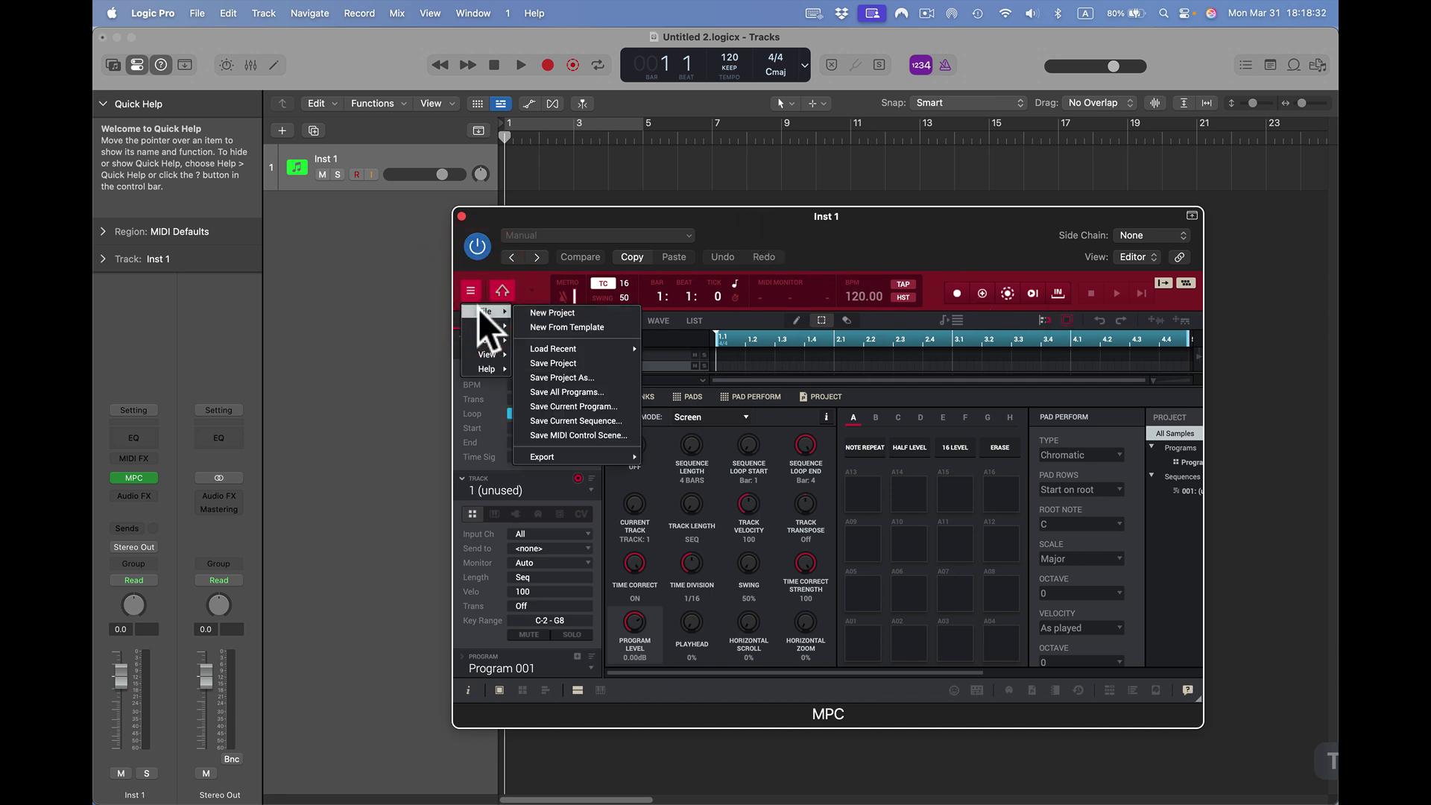
mouse_move(592, 342)
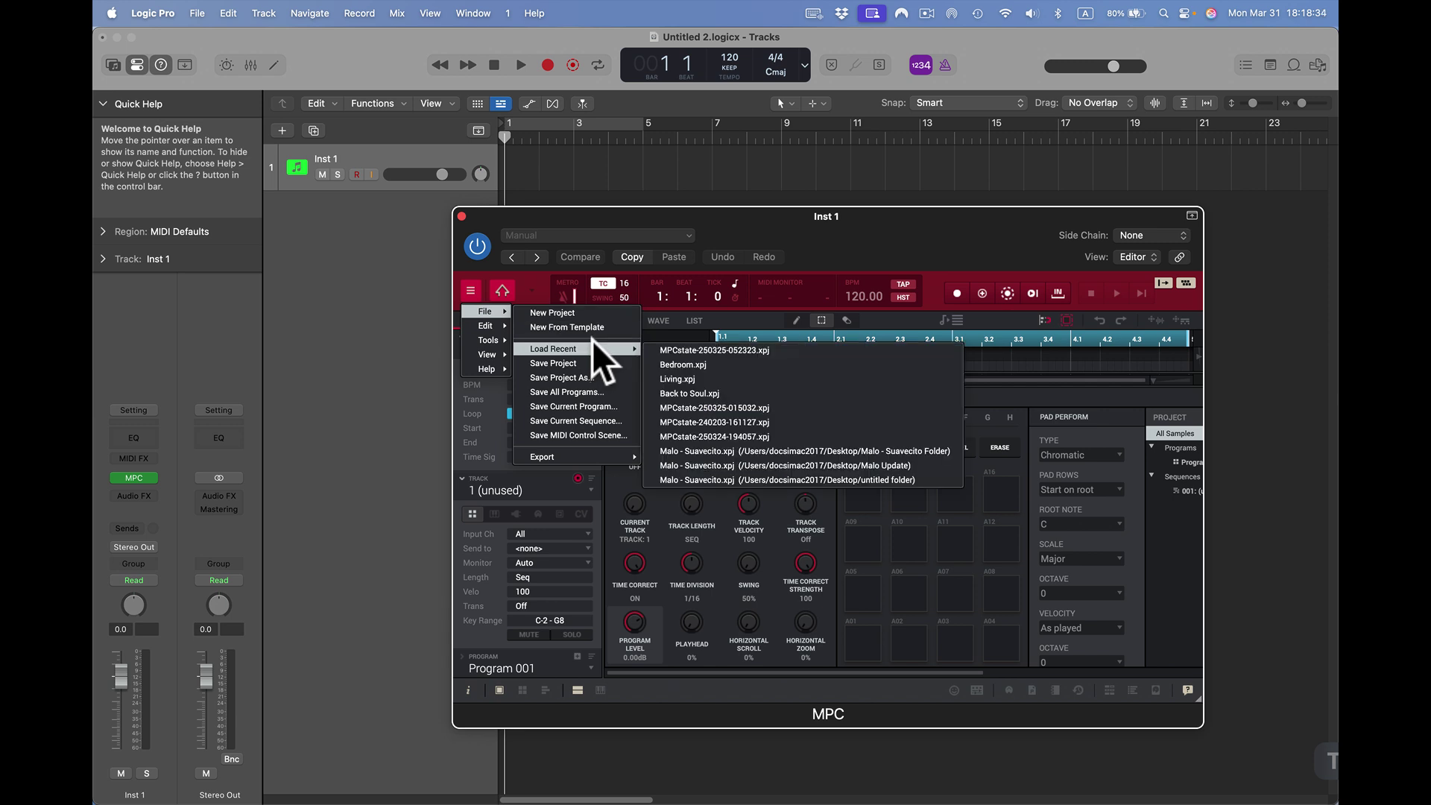
left_click(701, 364)
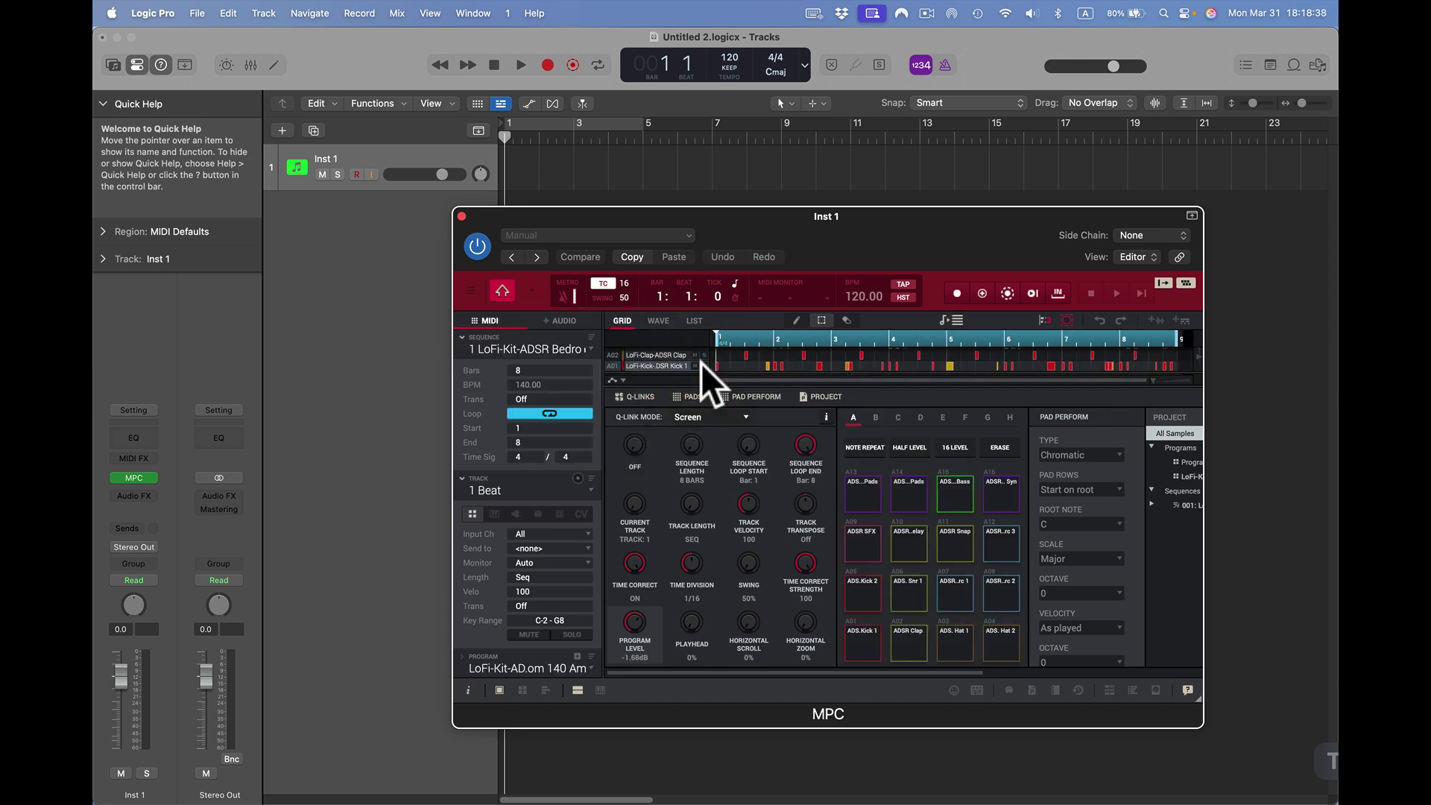
- Audition the LoFi kit pads A01–A04, A06–A08, A09–A12 and A13
left_click(870, 649)
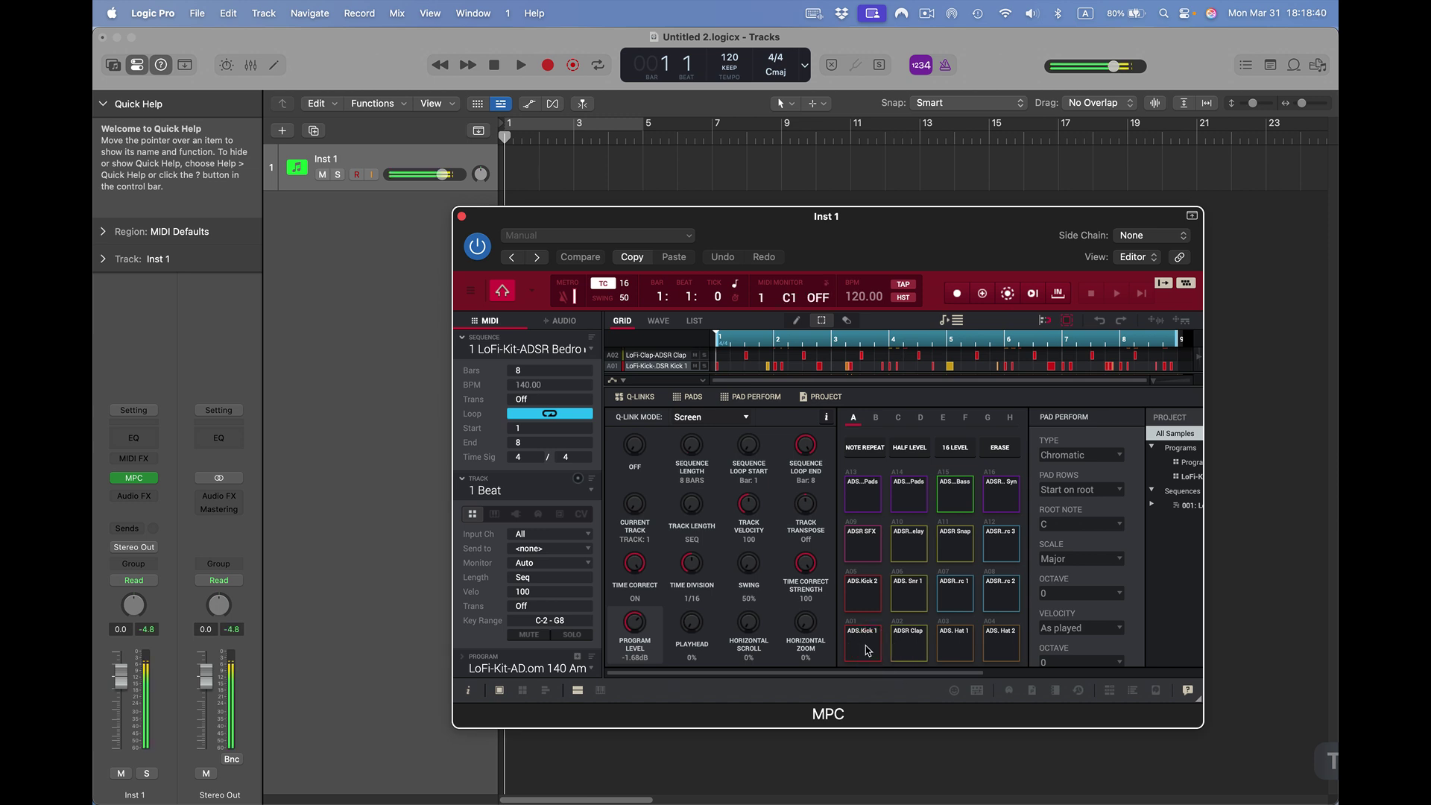
left_click(911, 642)
left_click(960, 641)
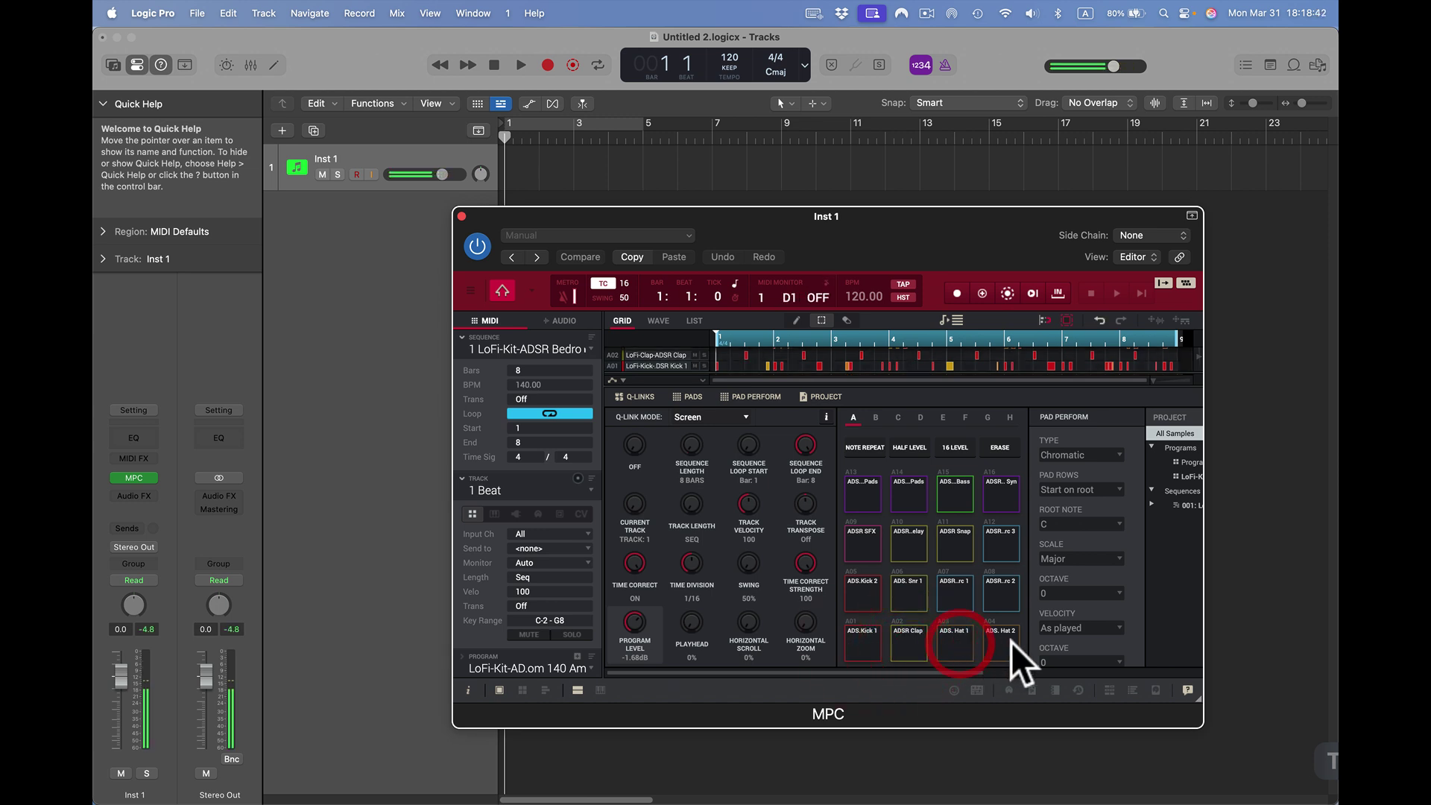
left_click(1006, 643)
left_click(899, 601)
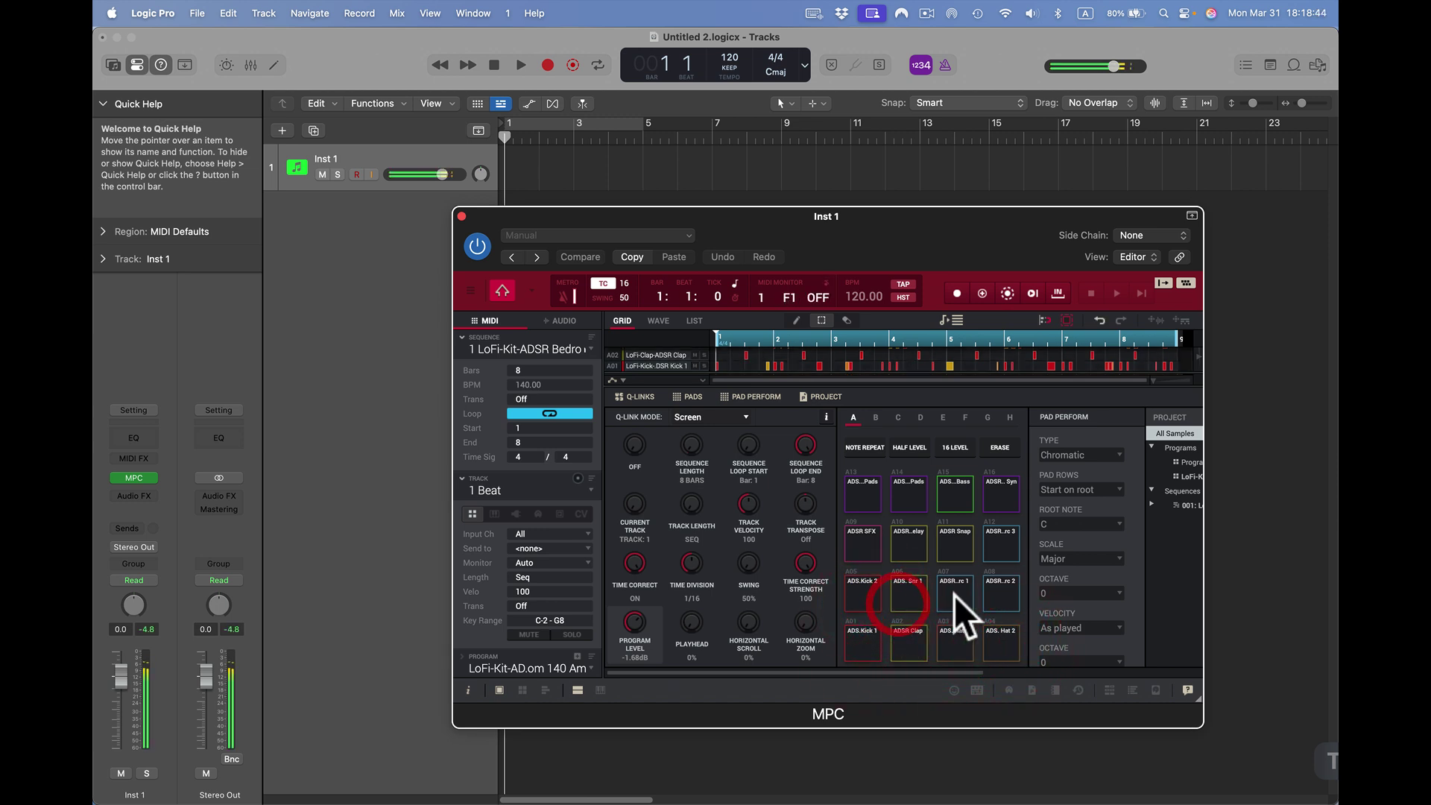
left_click(954, 595)
left_click(998, 591)
left_click(996, 544)
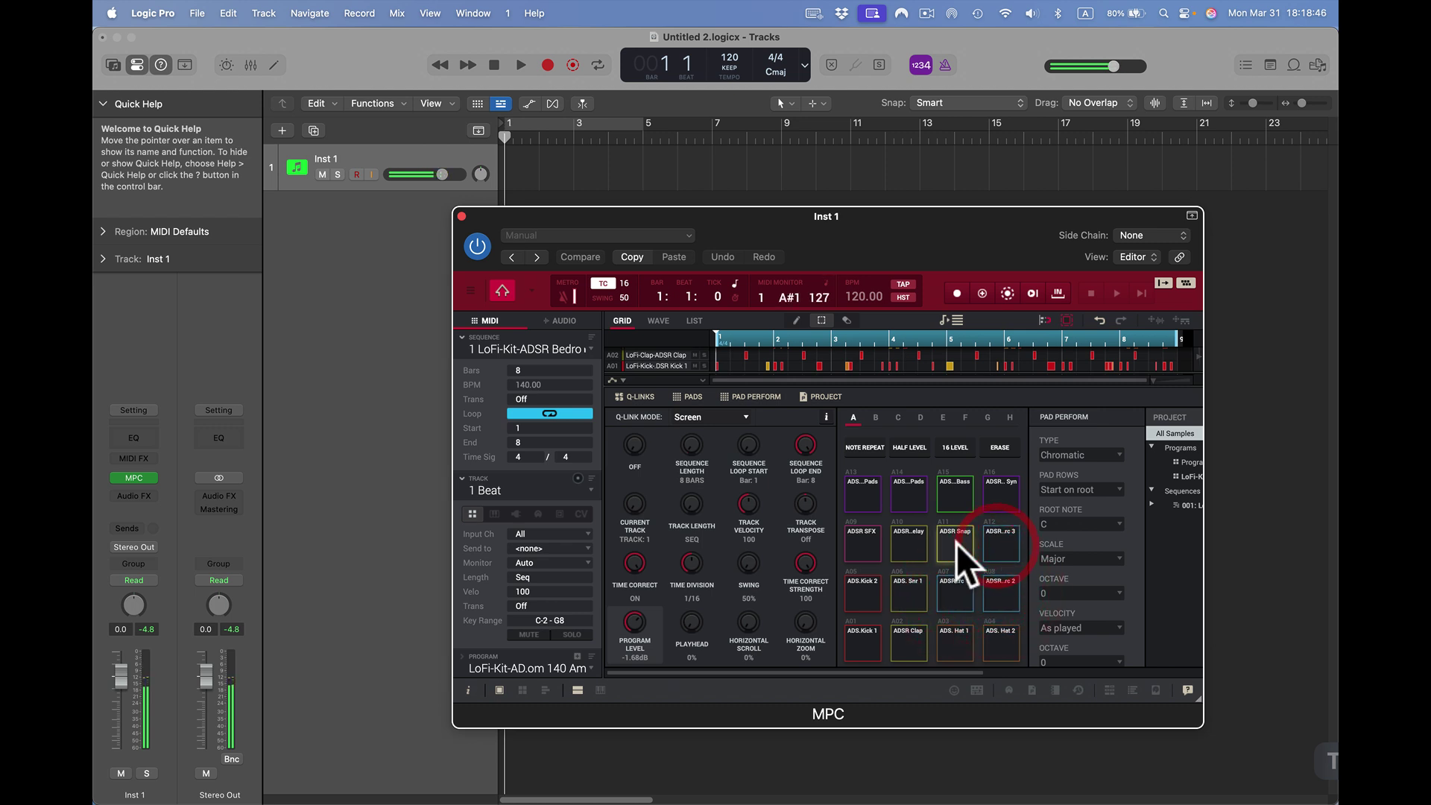
left_click(955, 543)
left_click(907, 544)
left_click(863, 545)
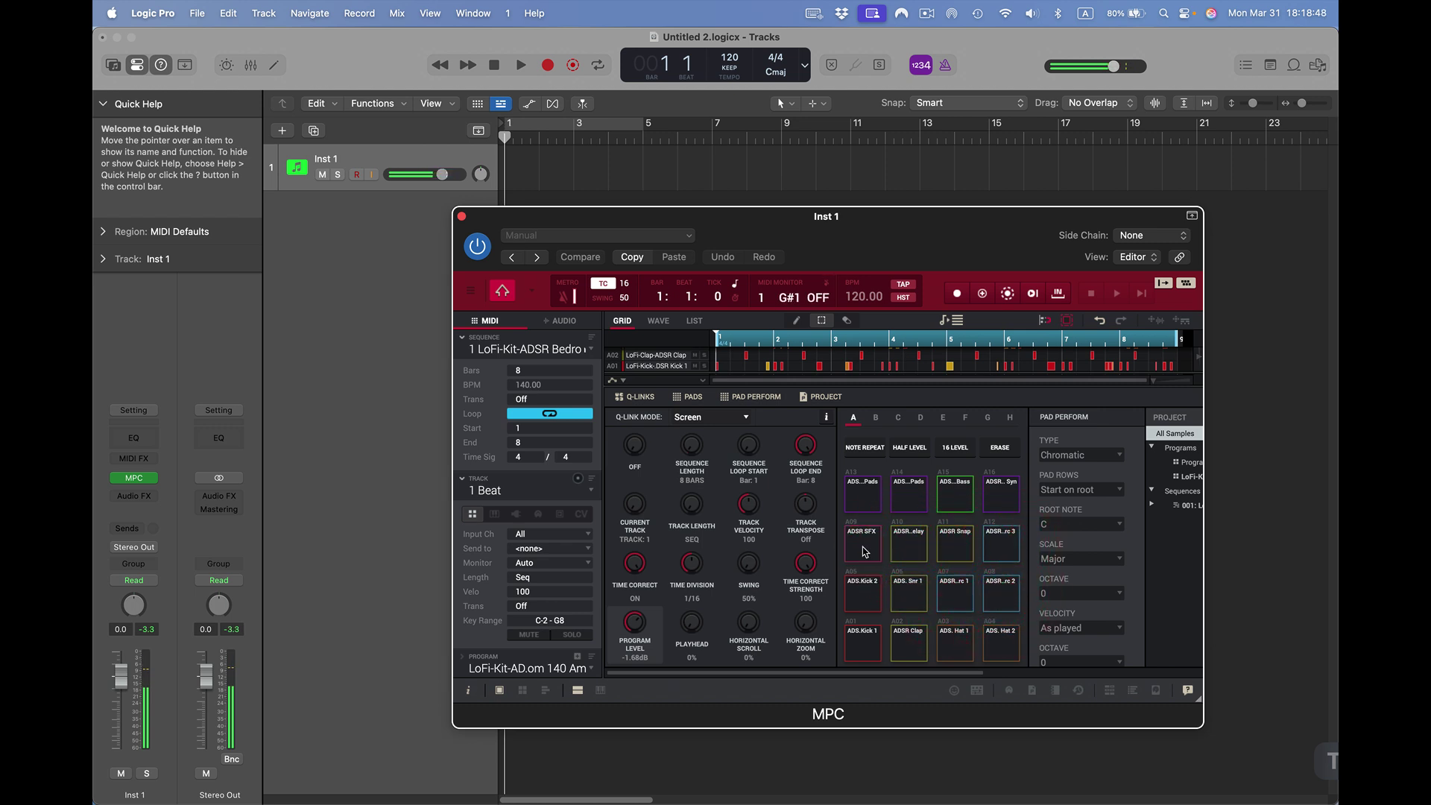
left_click(861, 510)
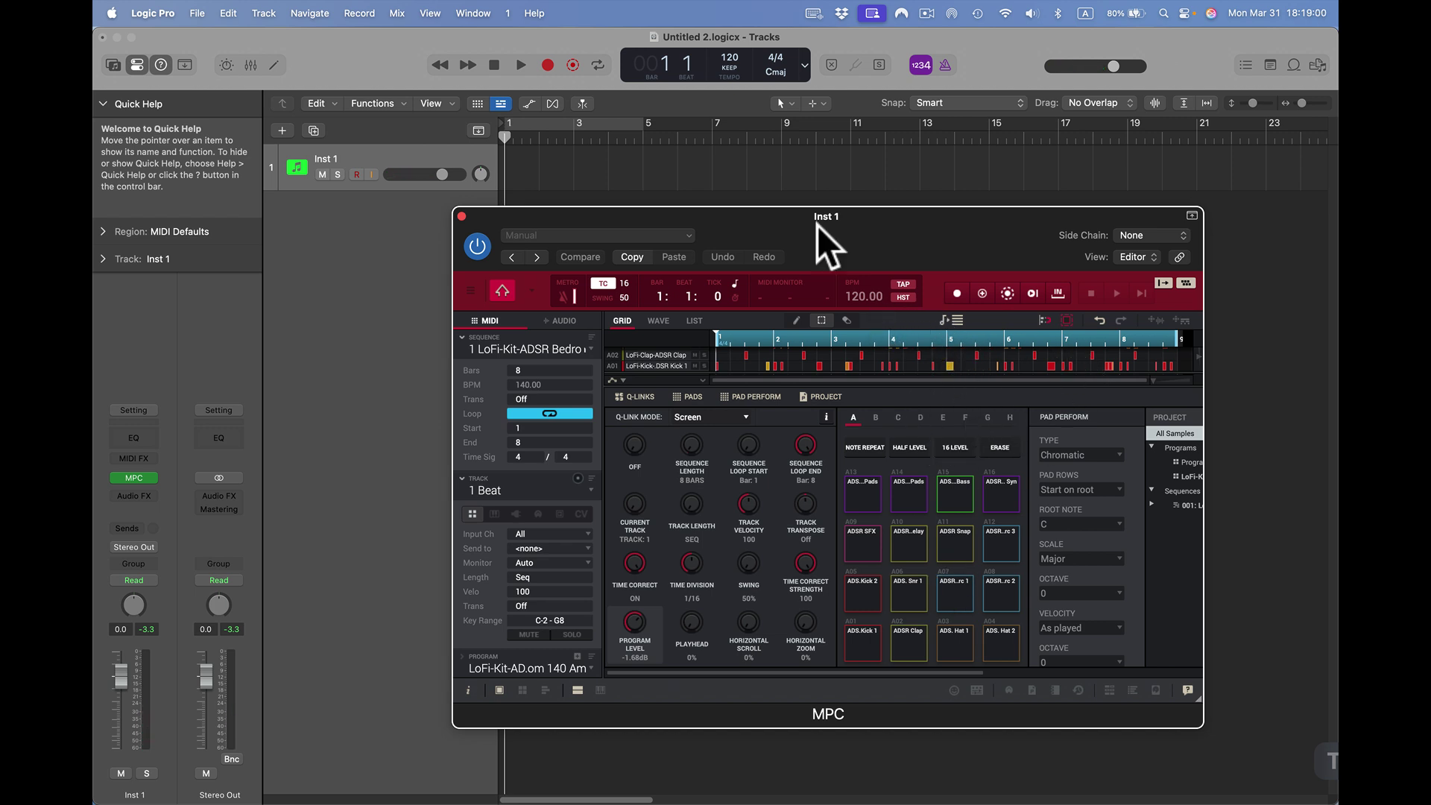
- Set the project tempo to 140 BPM
left_click(731, 63)
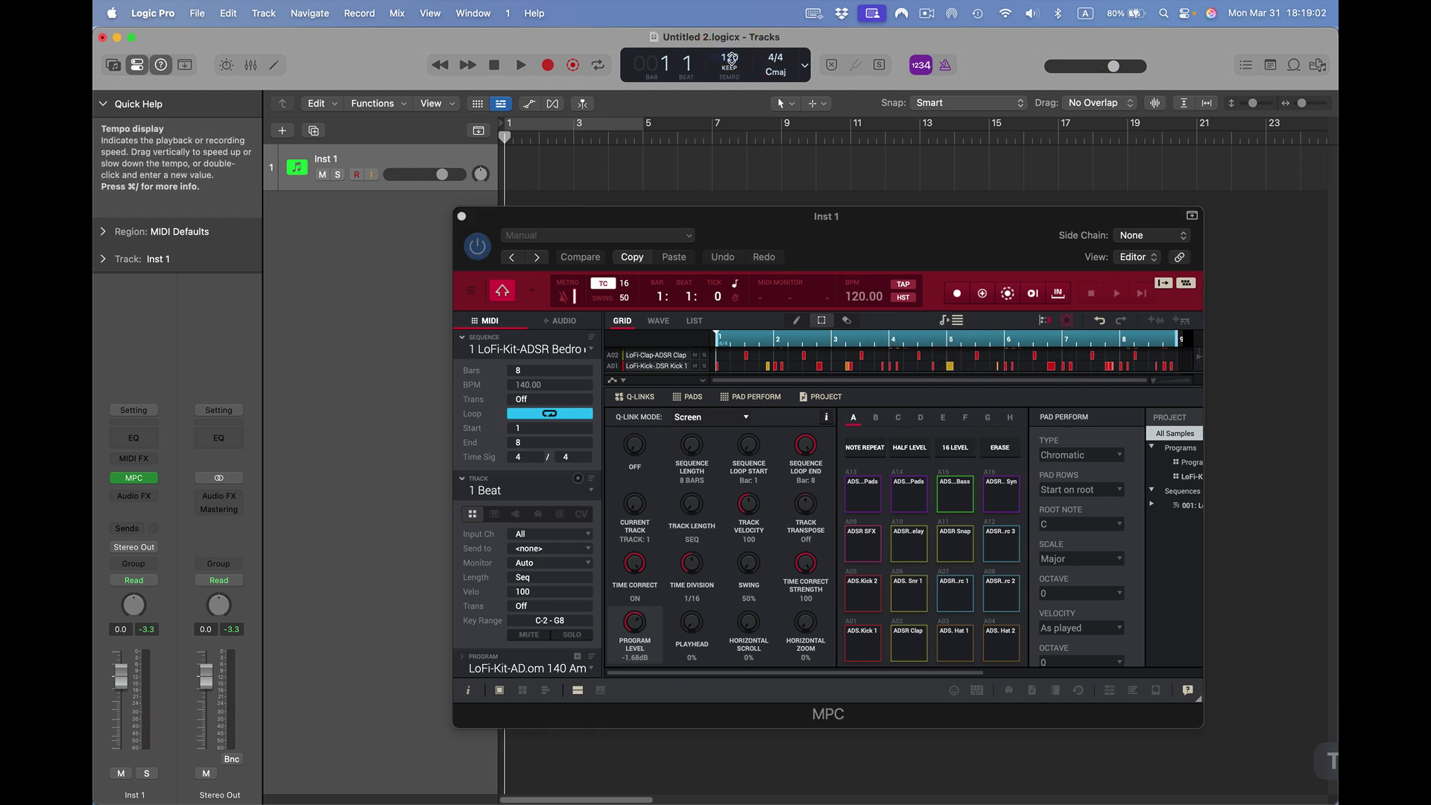
double_click(732, 60)
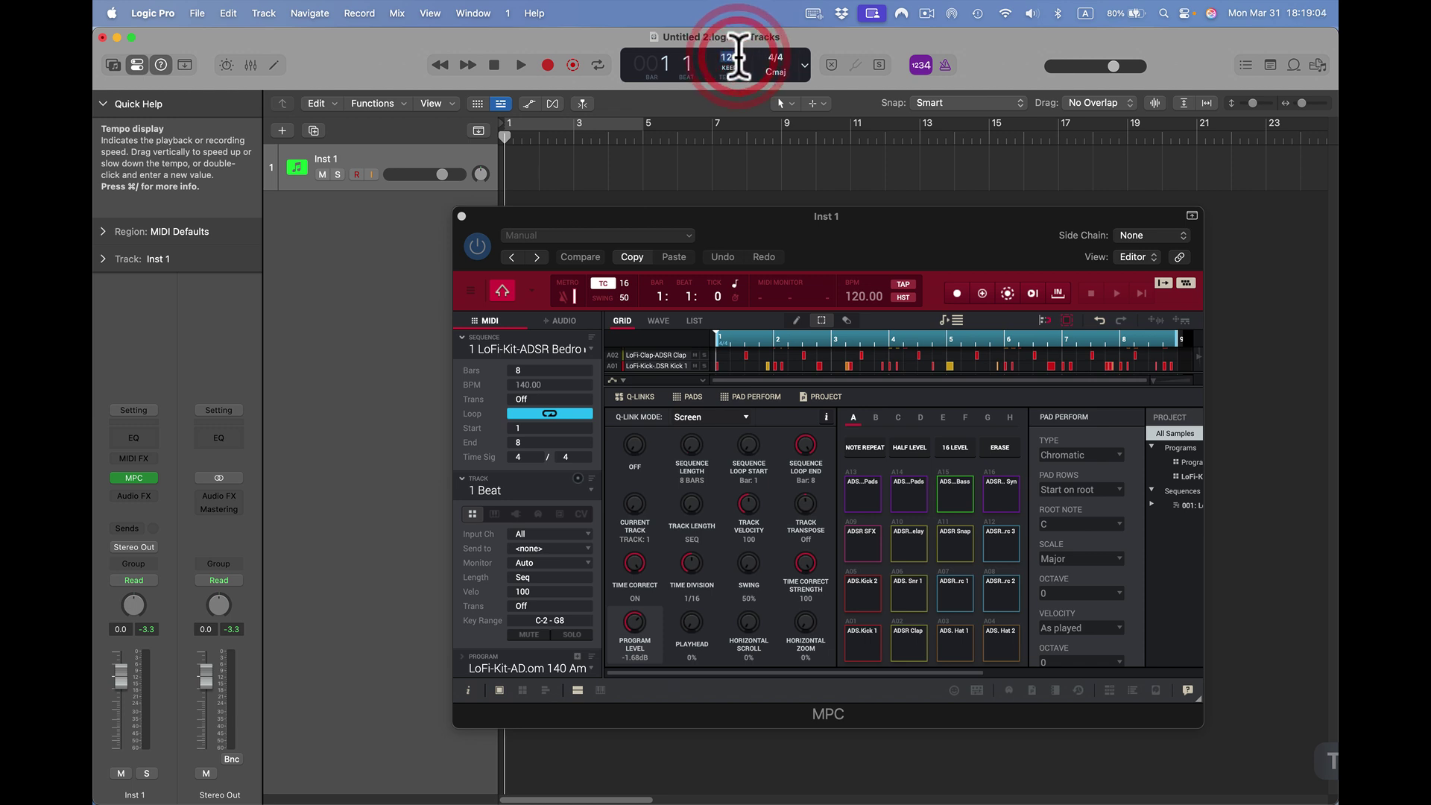
type("140")
key("Return")
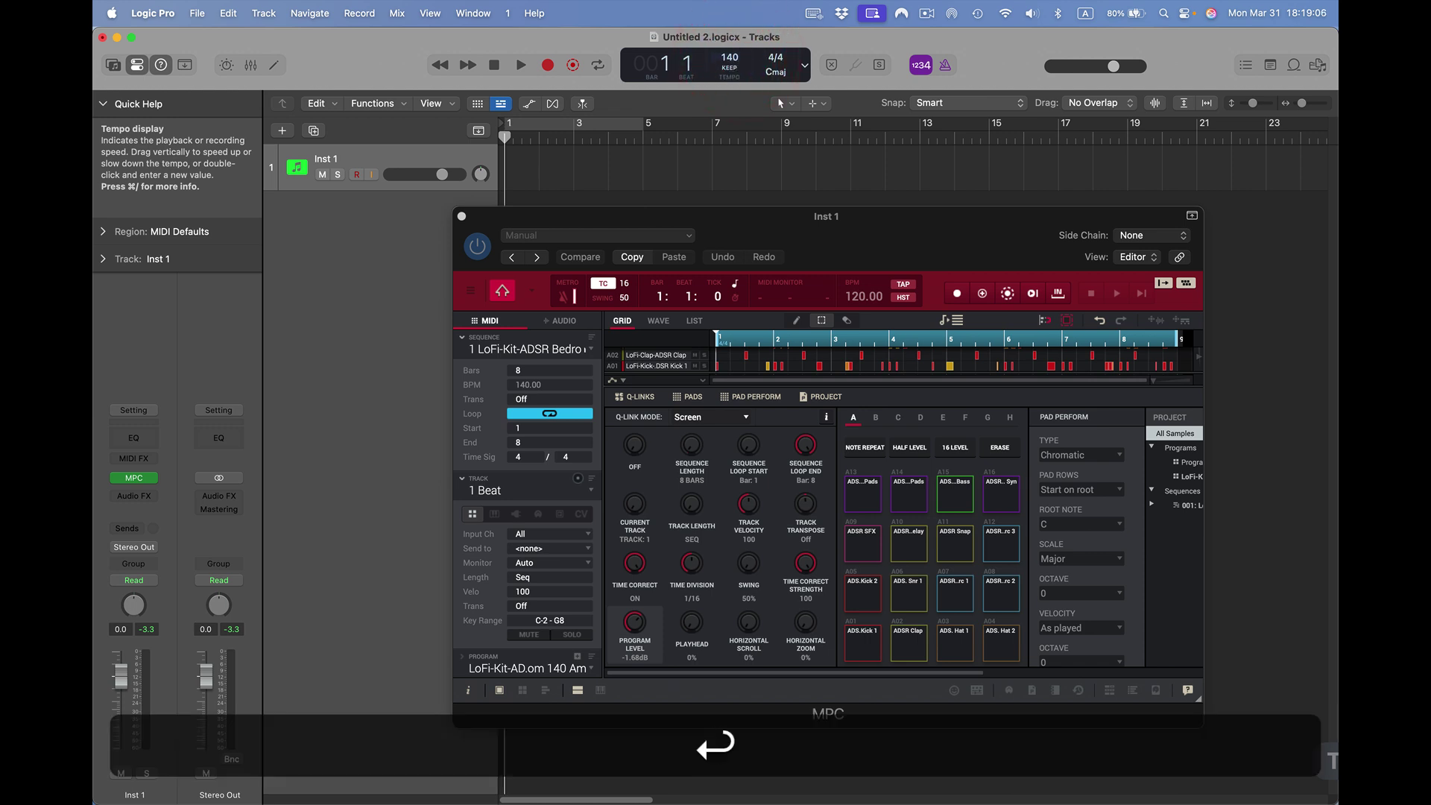
- Play the sequence, clear peaks, and lower Stereo Out to -1.8 dB and Inst 1 to -2.3 dB
left_click(524, 69)
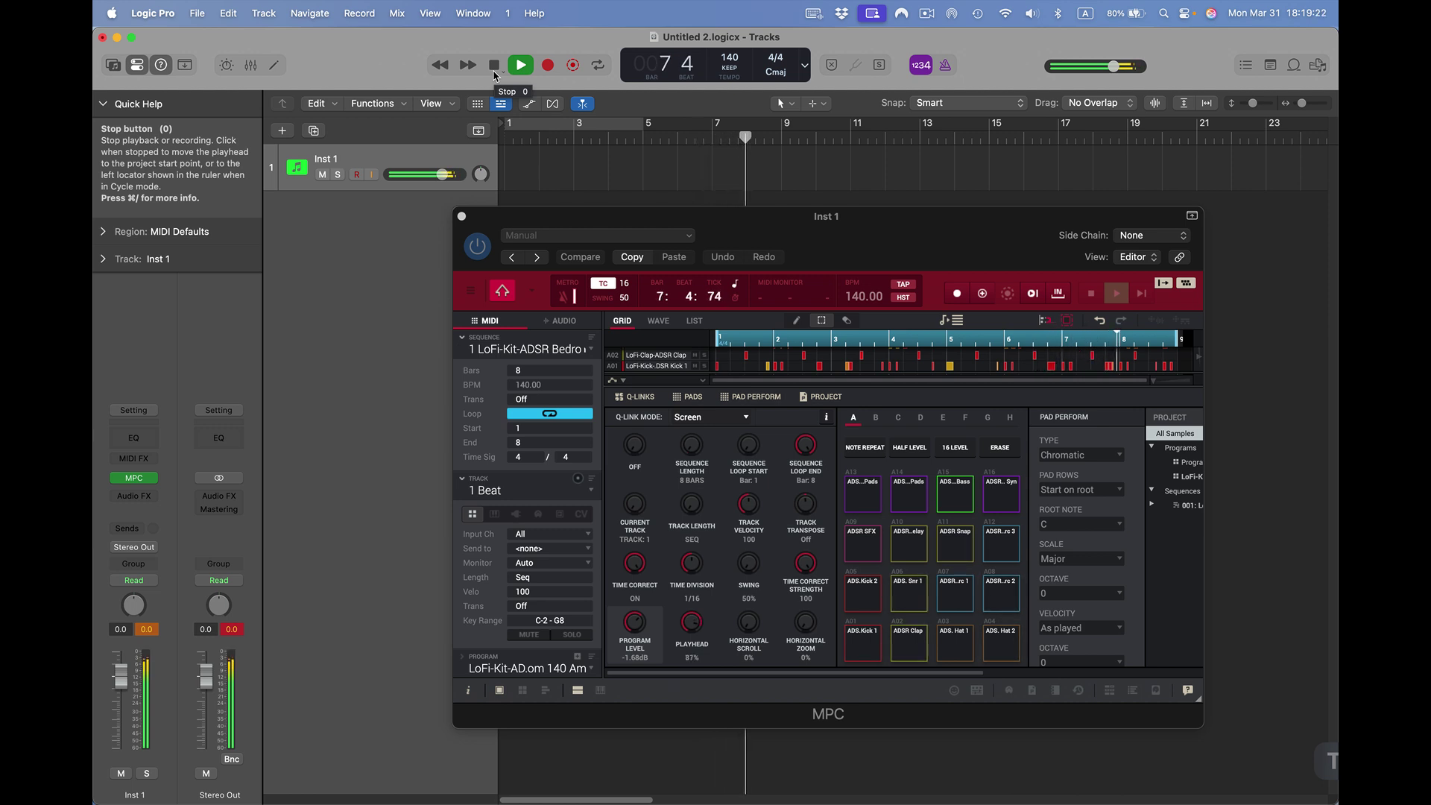
left_click(495, 65)
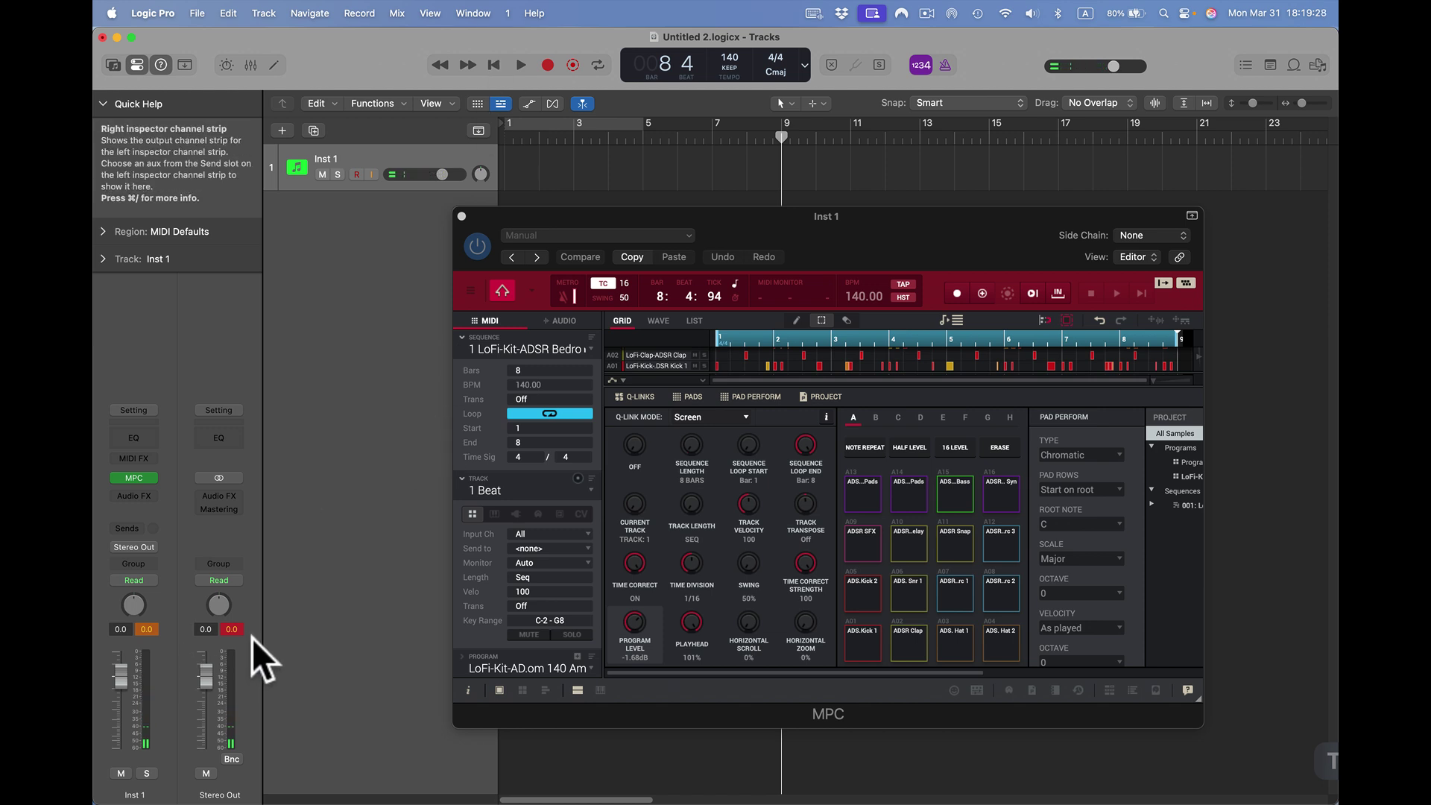
left_click(232, 629)
left_click_drag(204, 680, 204, 690)
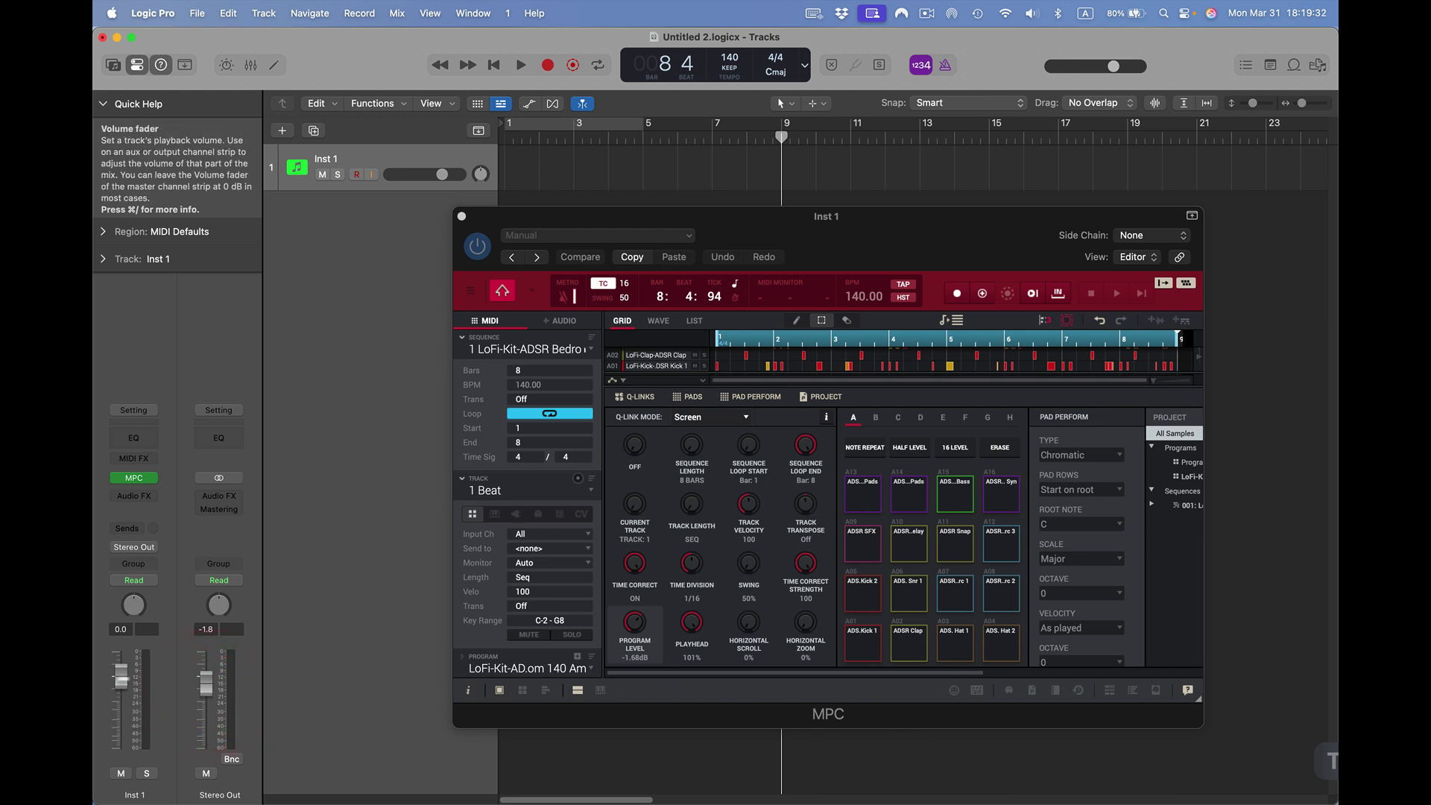
left_click_drag(121, 677, 120, 687)
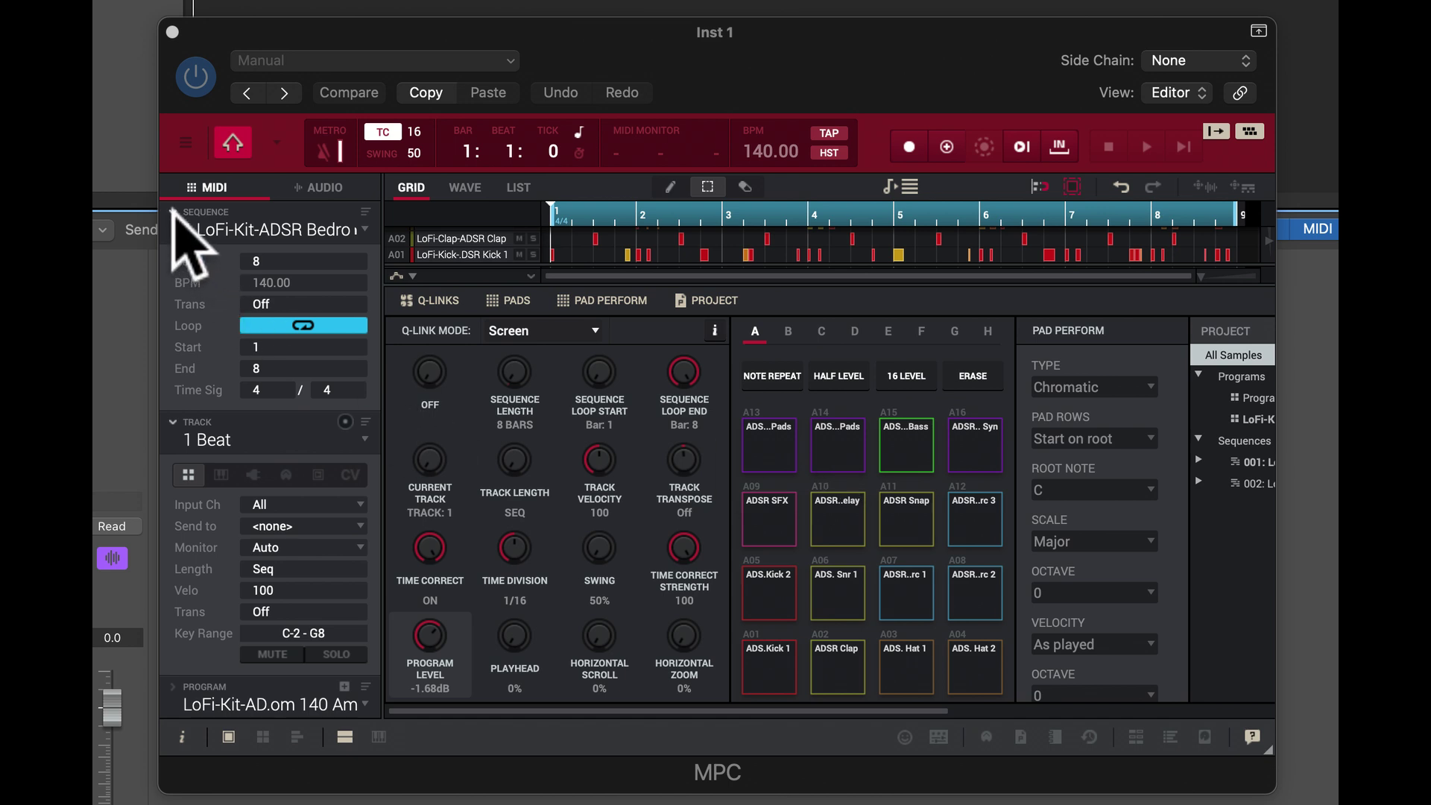
- Collapse the MPC track and sequence settings and audition the ADS.Kick 1 and ADSR Clap pads
left_click(173, 423)
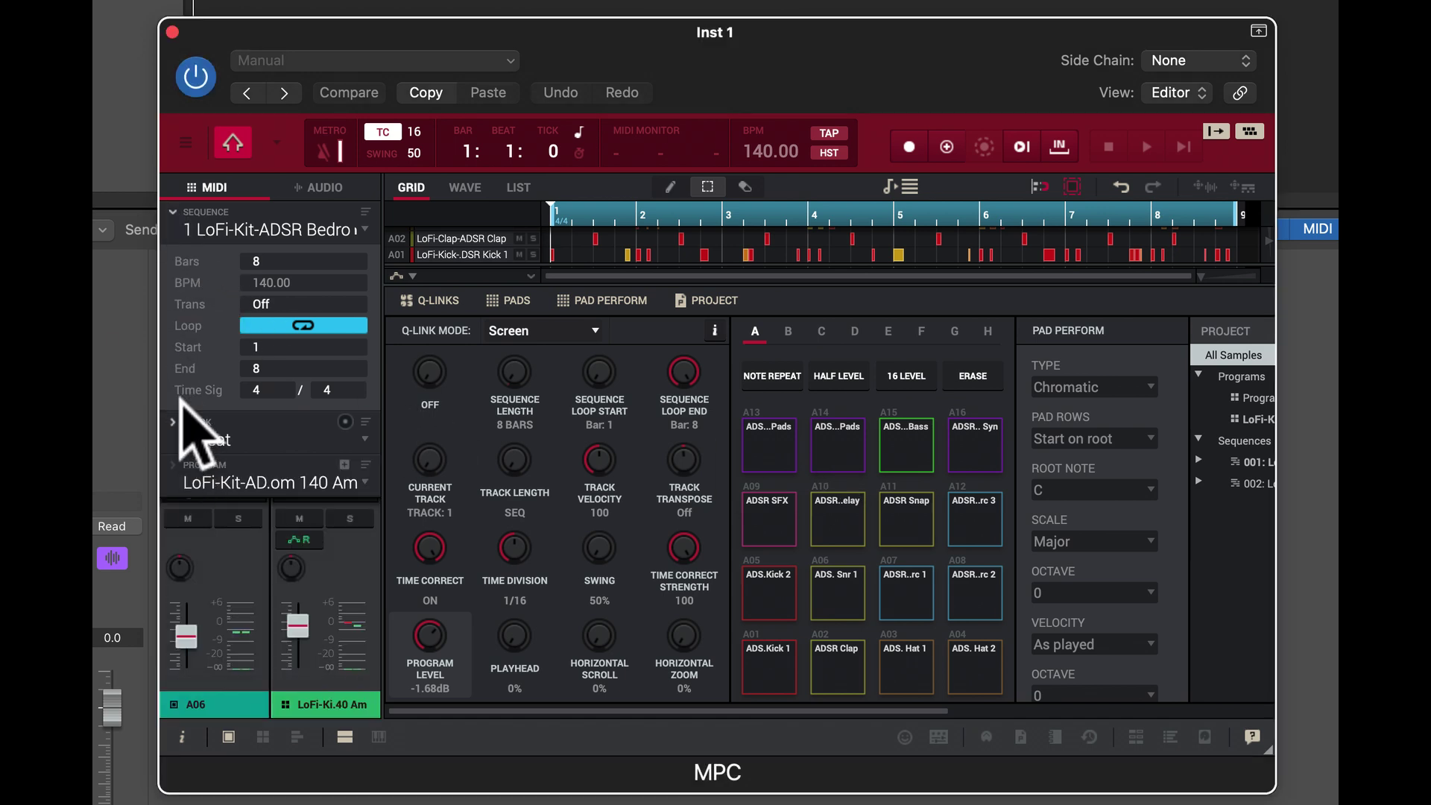
left_click(173, 212)
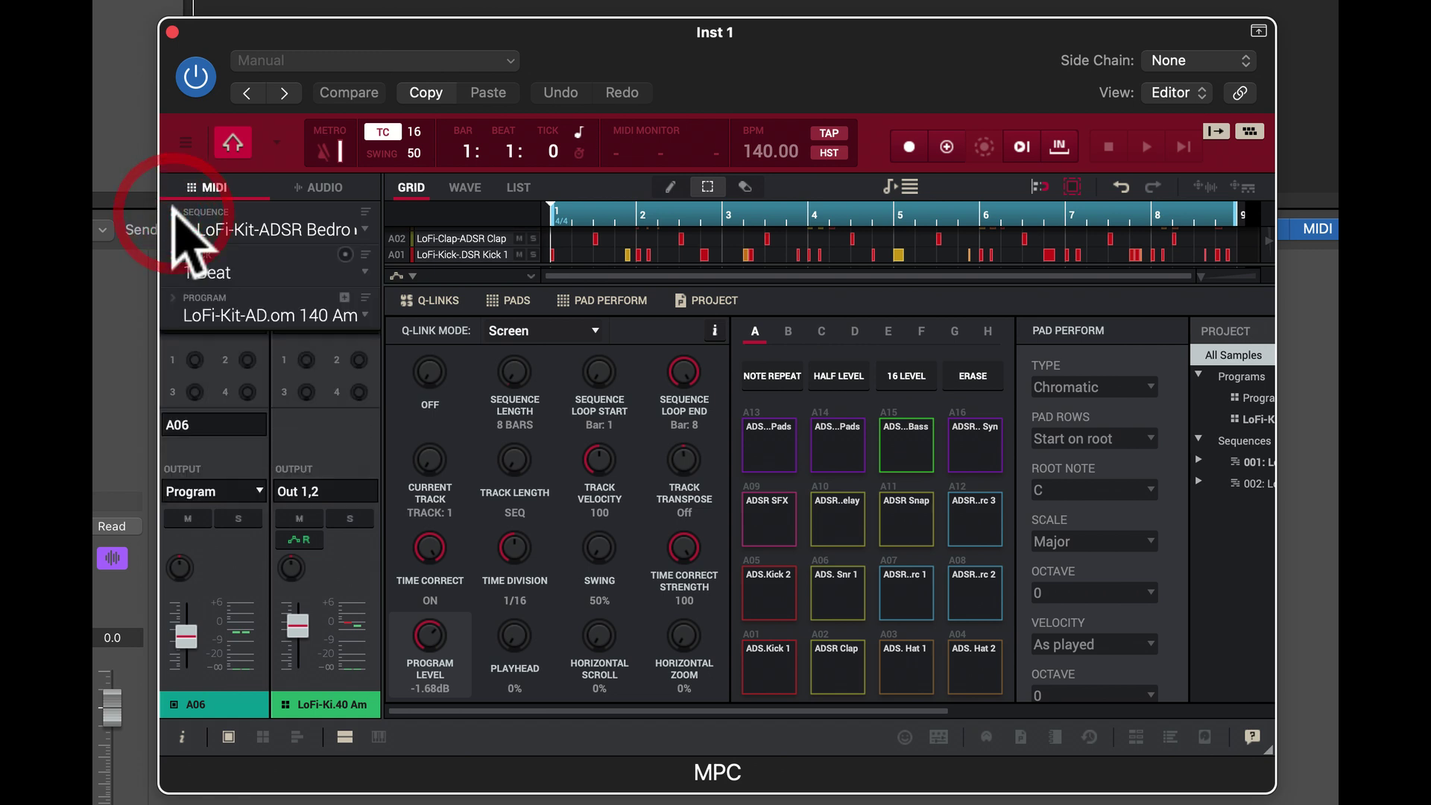
left_click(784, 684)
left_click(784, 684)
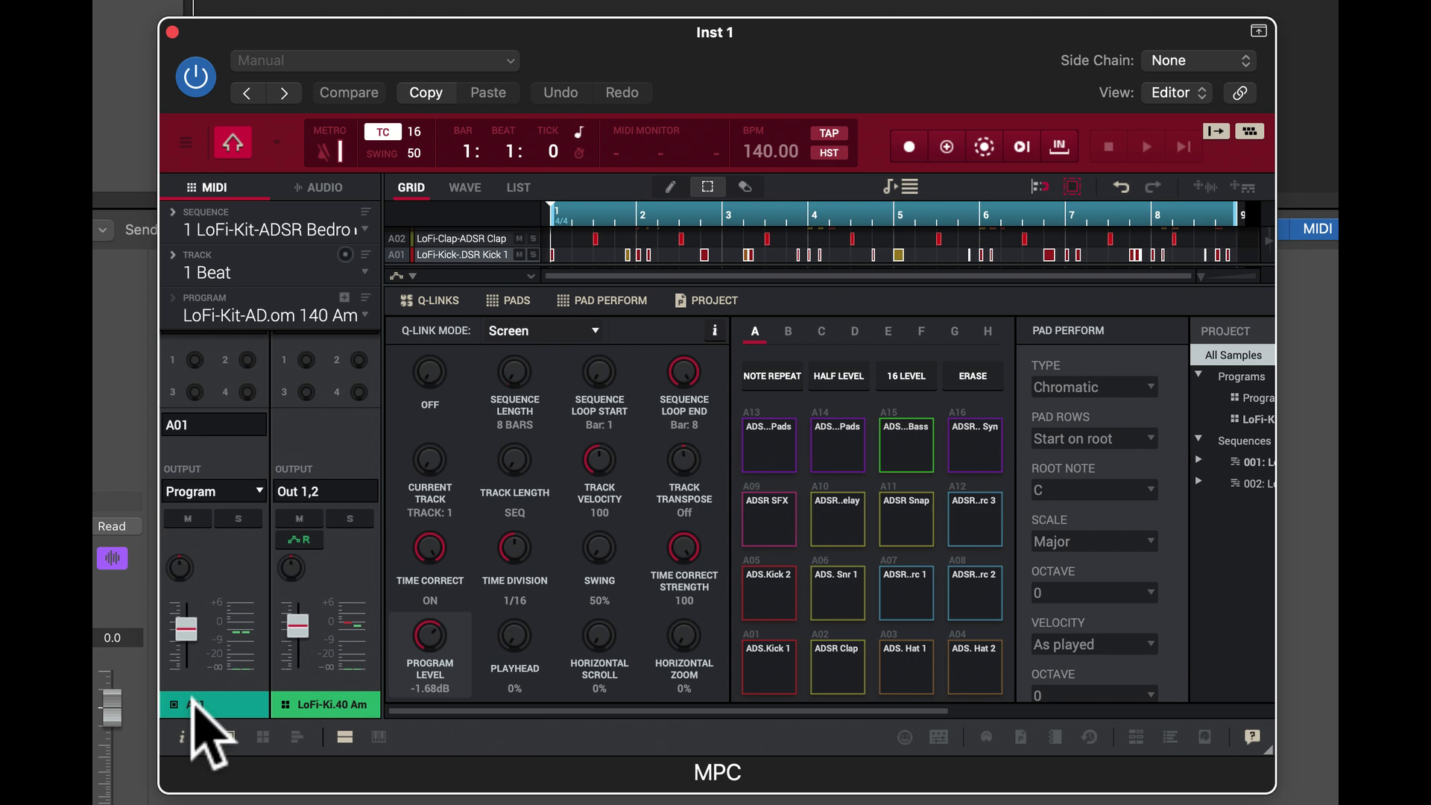
left_click(835, 668)
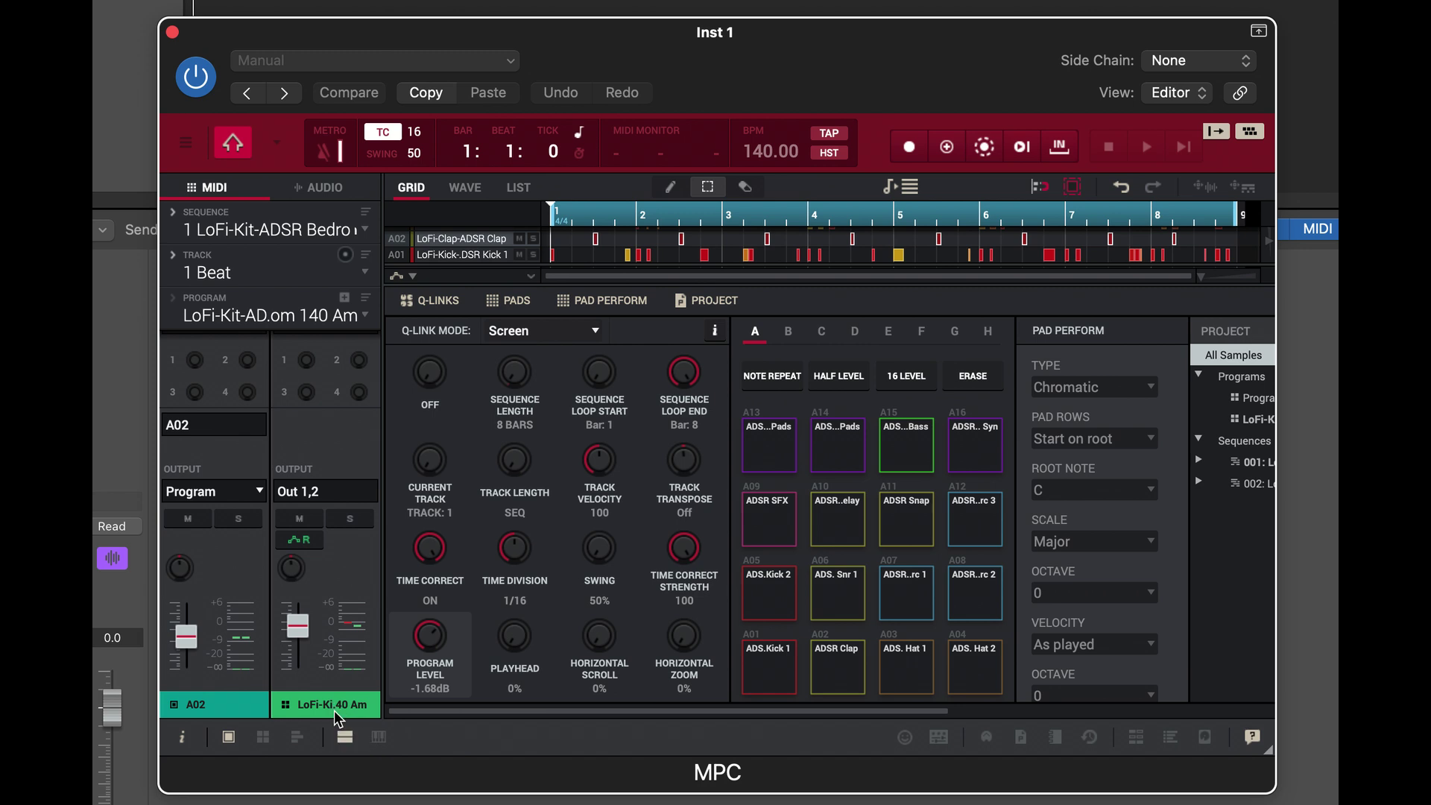
- Audition pads A03, A04, A08, A07, A06 and A05, showing A05's strip
left_click(906, 675)
left_click(965, 660)
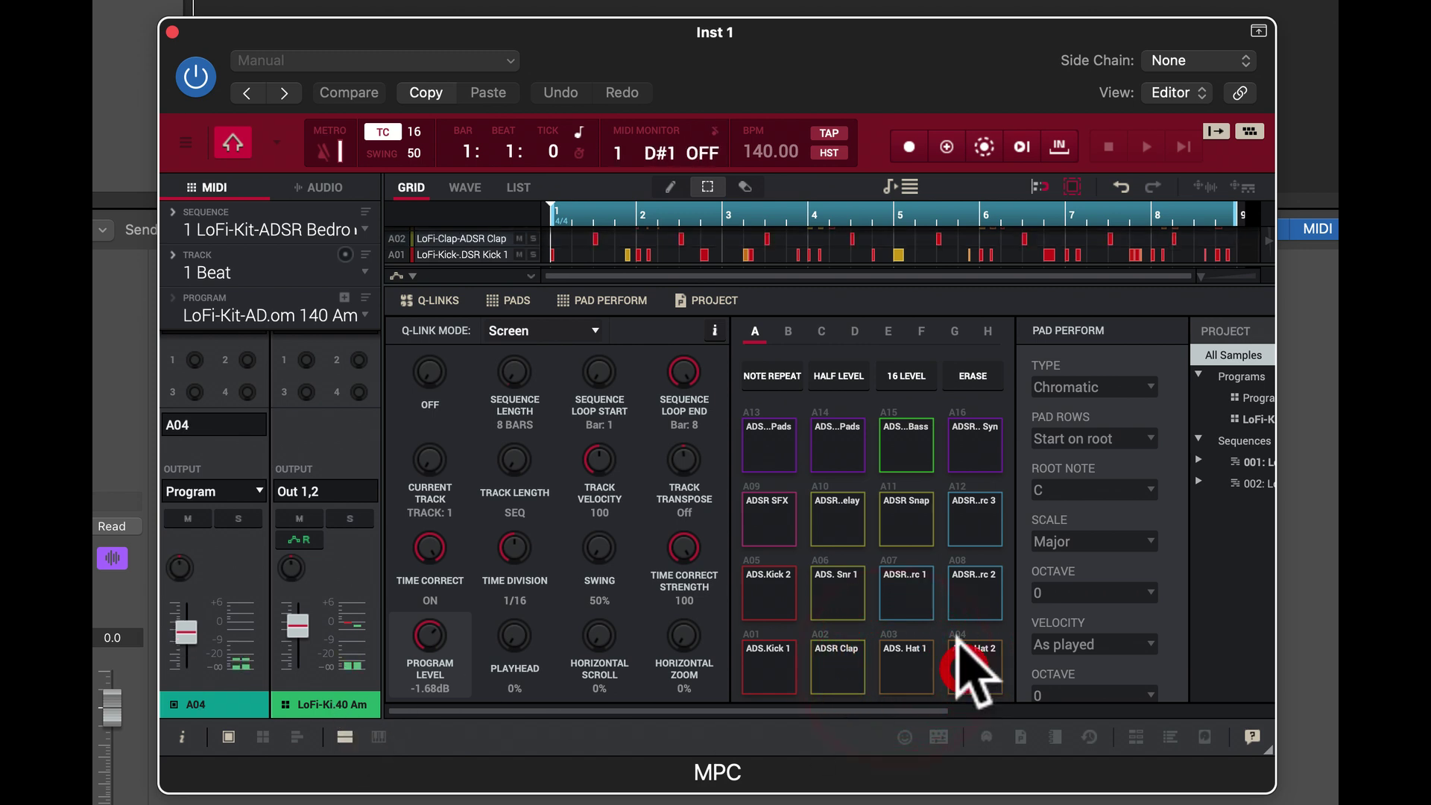
left_click(958, 604)
left_click(917, 597)
left_click(835, 600)
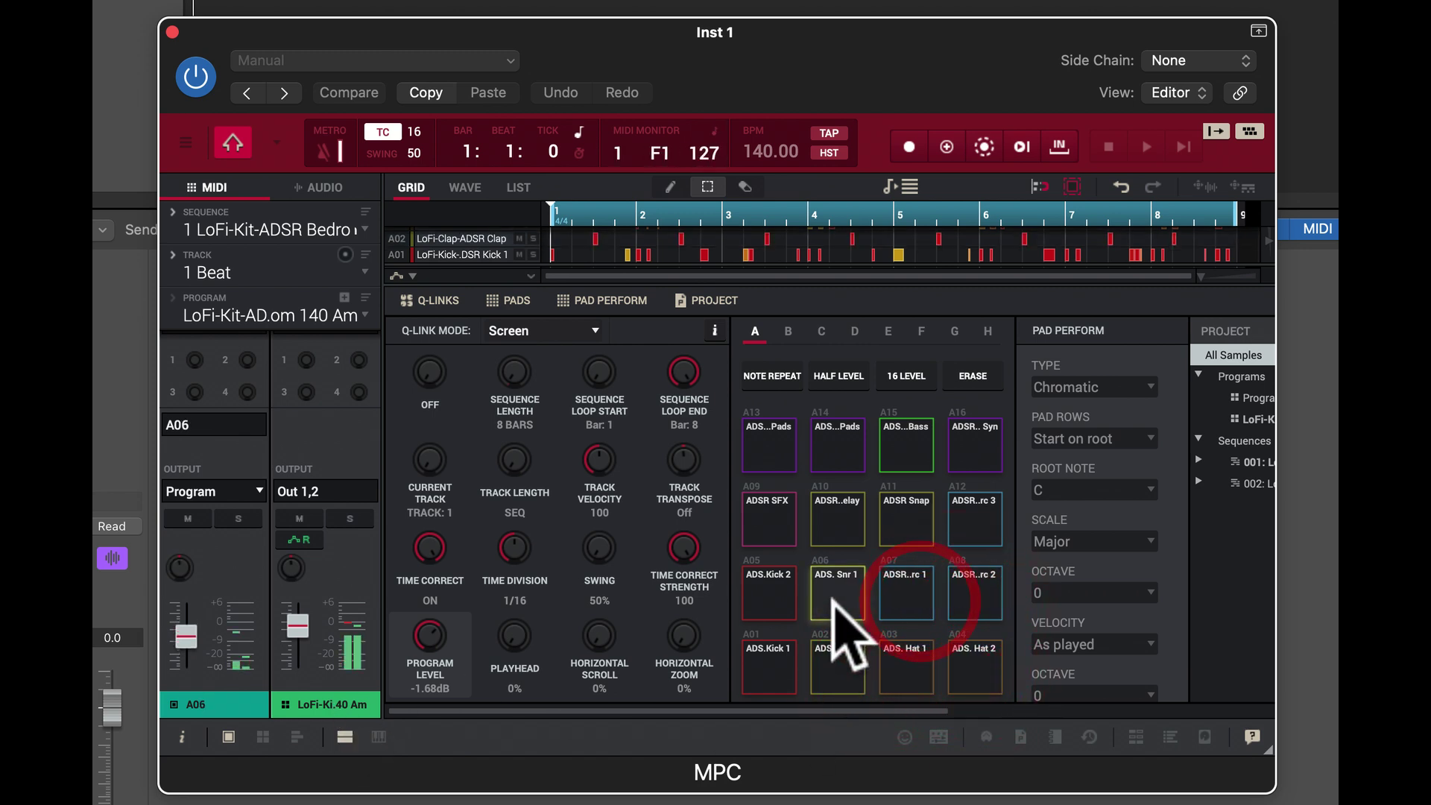
left_click(771, 596)
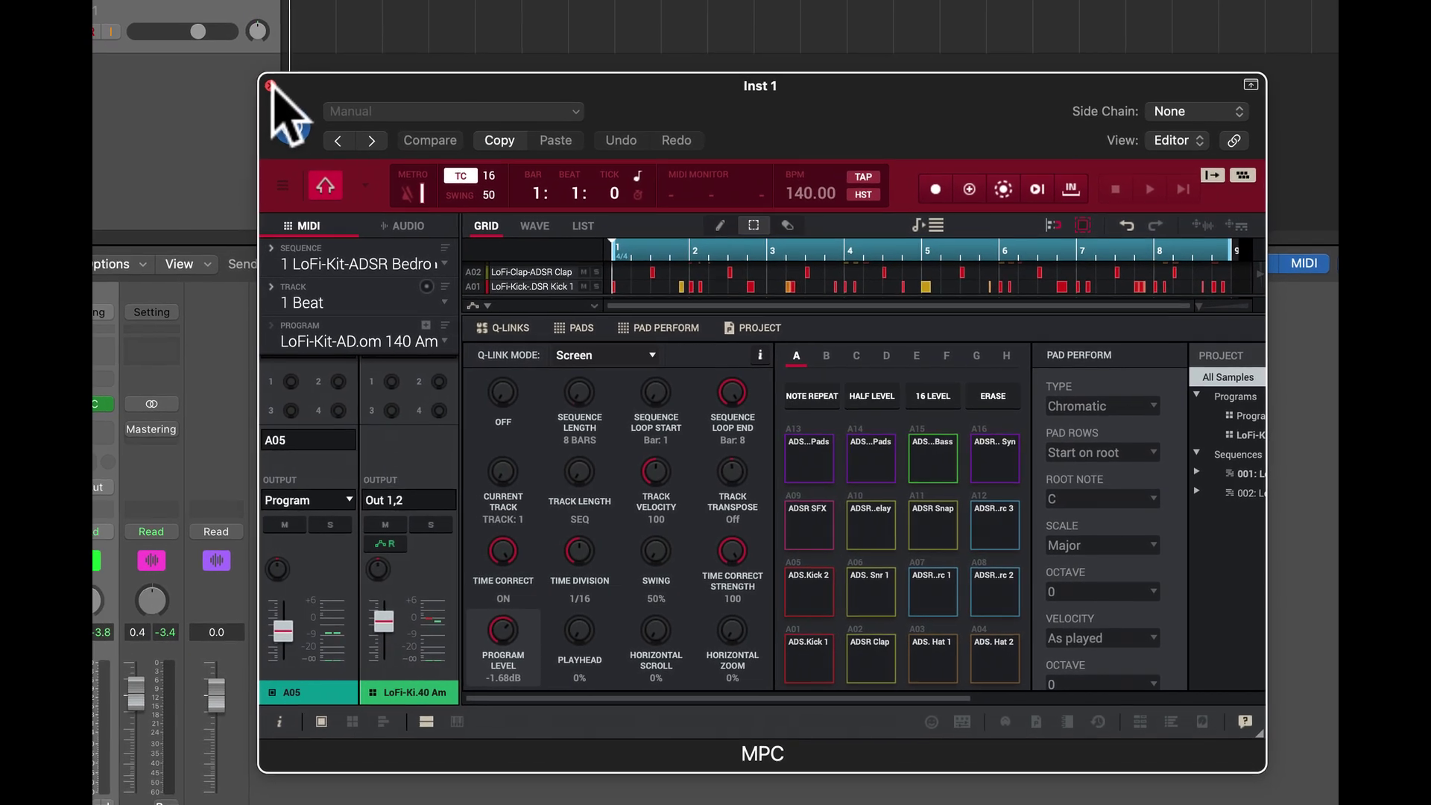
- Close the MPC window and add an Aux 1 strip fed from Inst 1's MPC 3-4 outputs
left_click(270, 85)
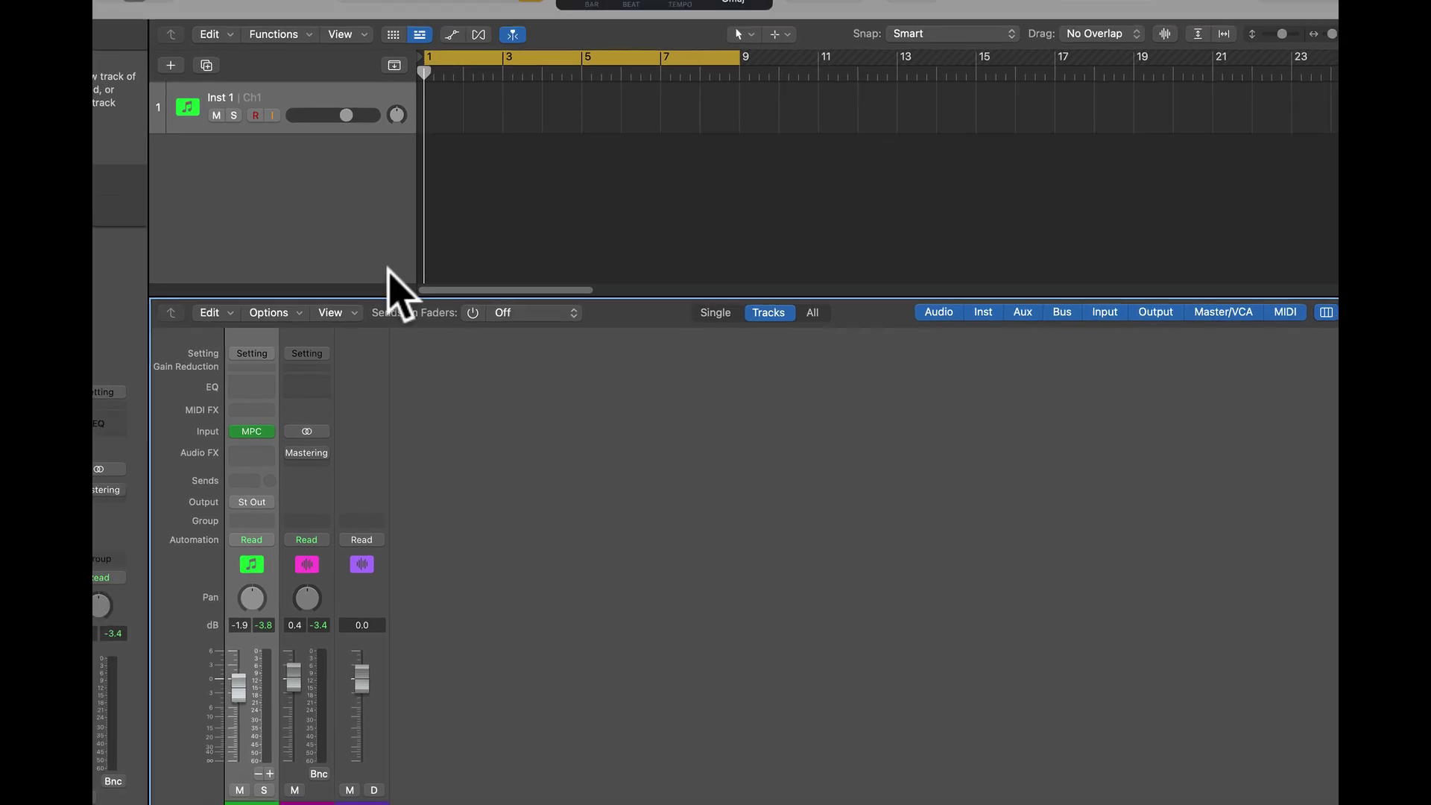
left_click(295, 312)
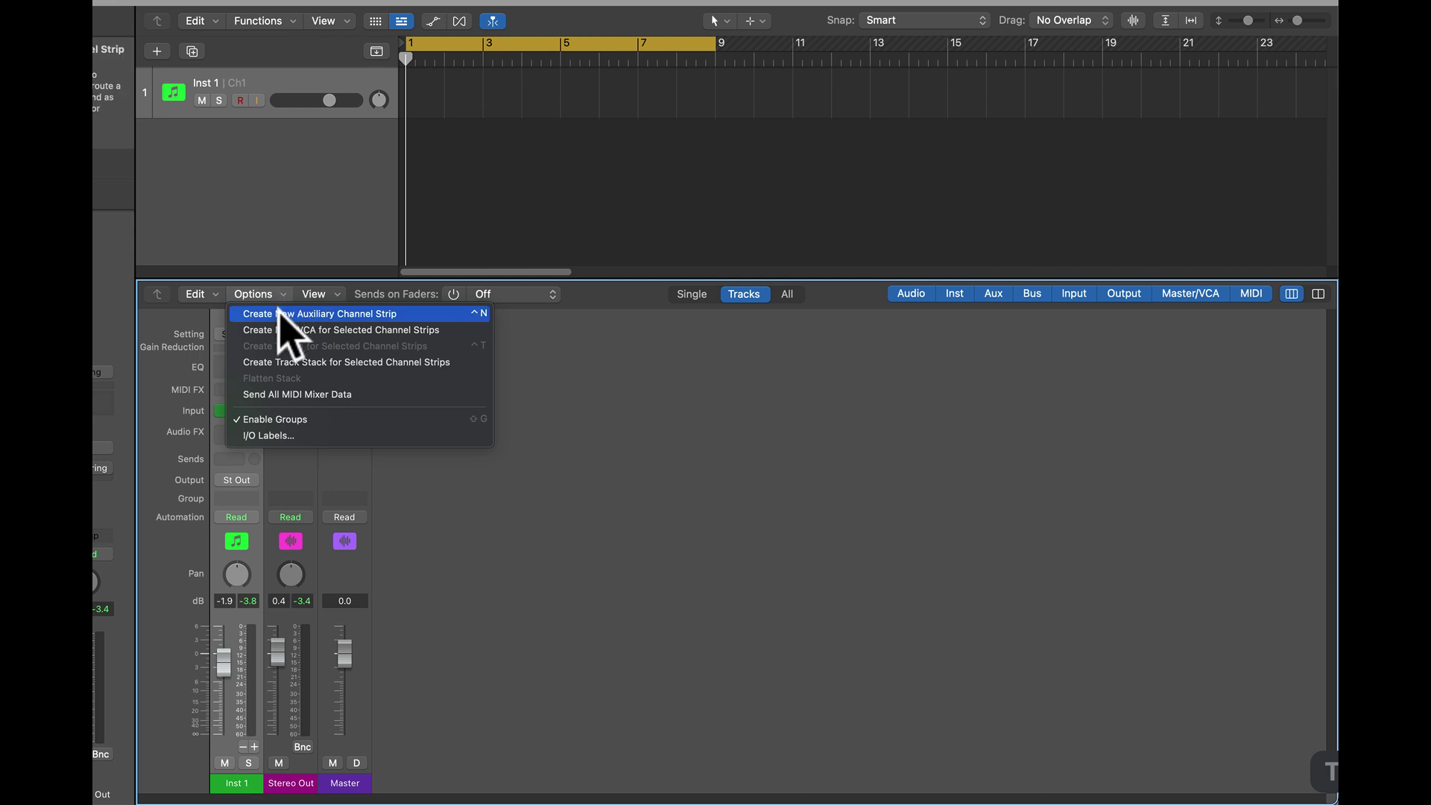
left_click(281, 316)
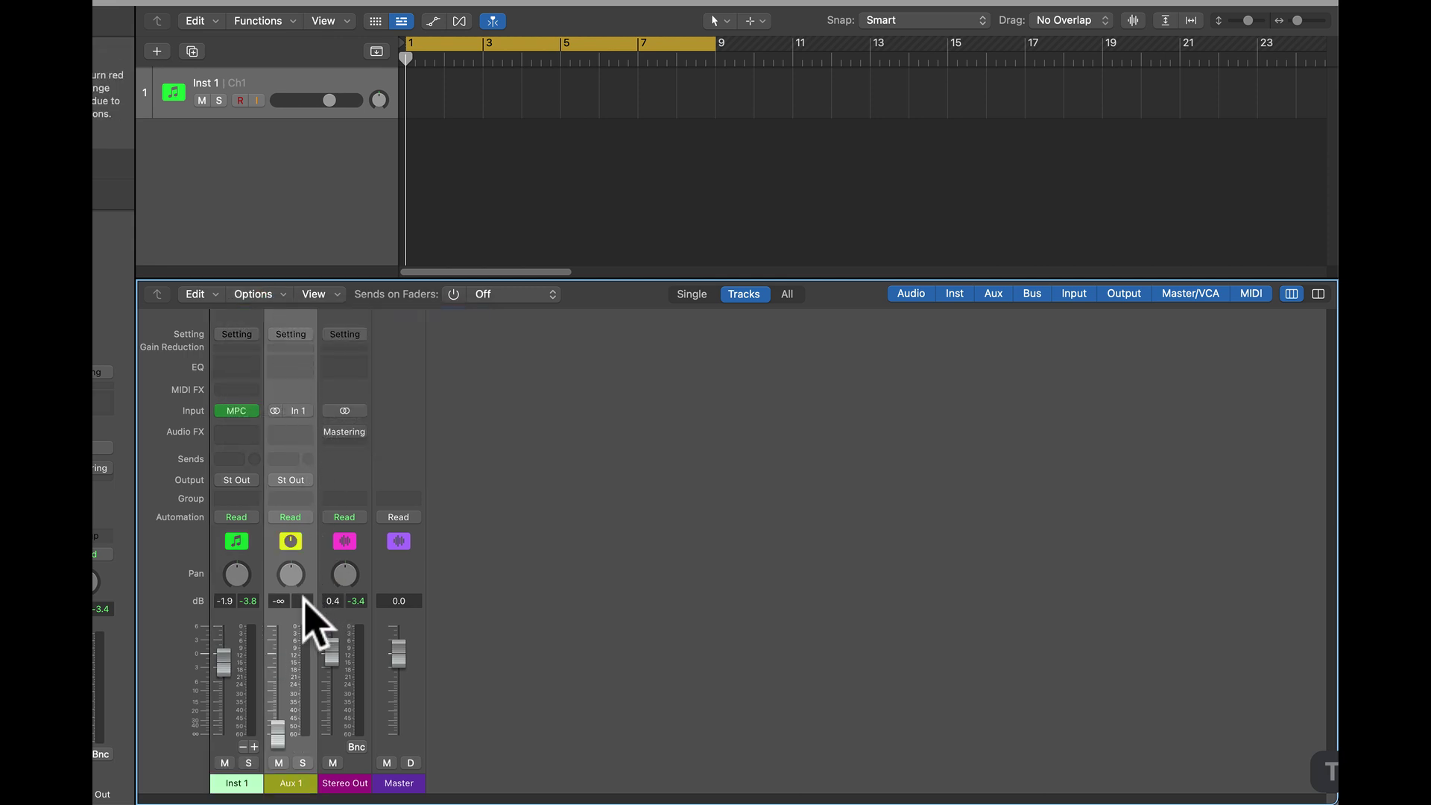
left_click(306, 413)
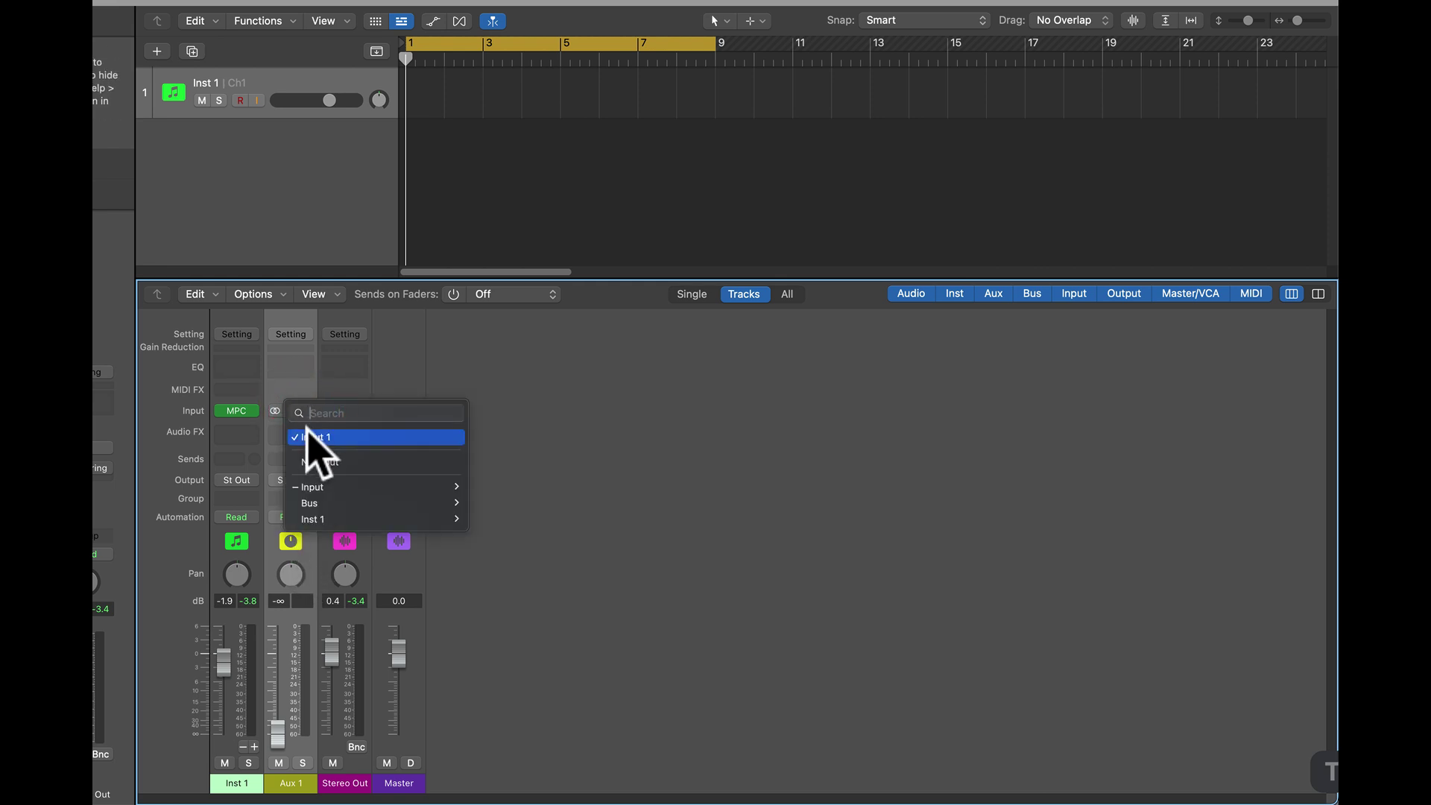
mouse_move(324, 521)
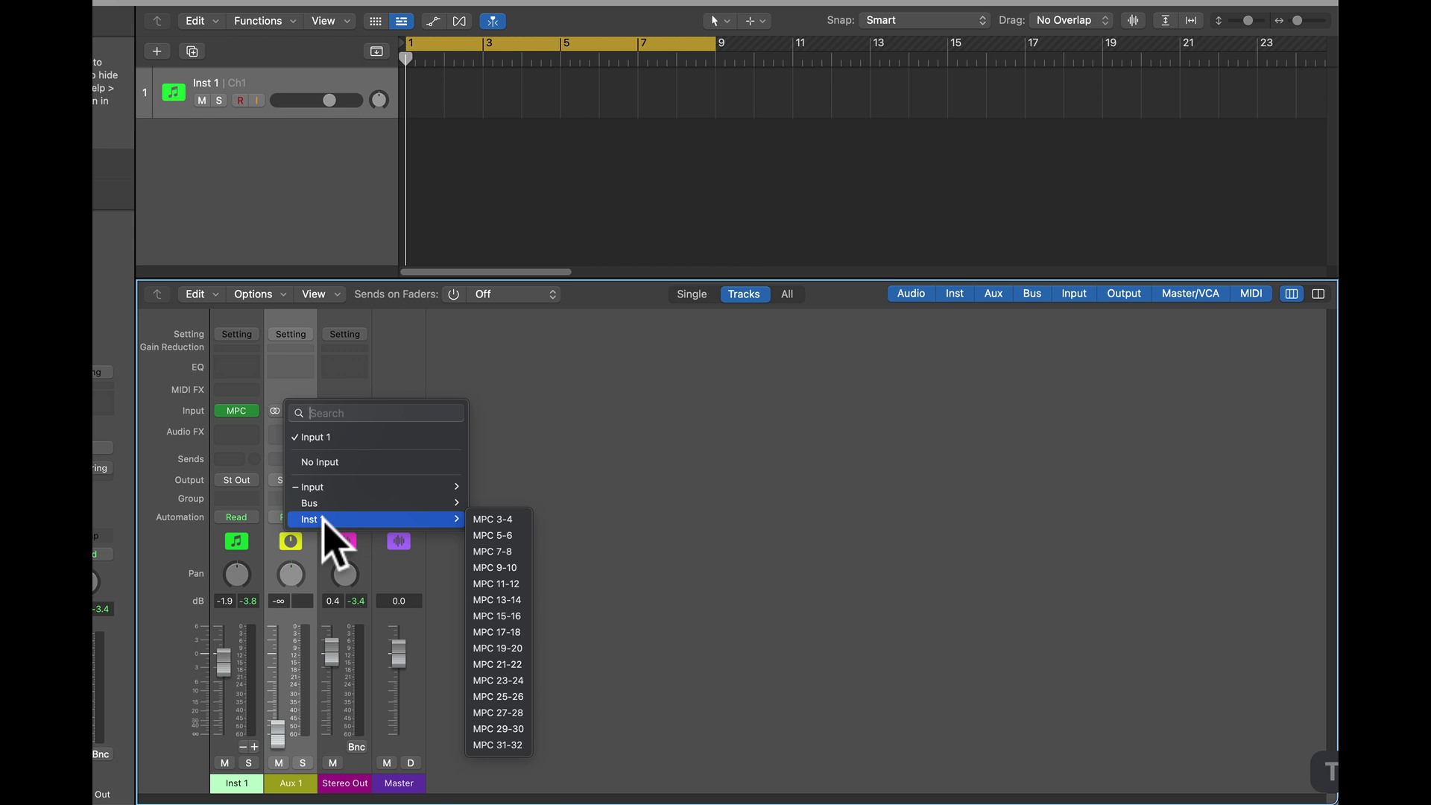
left_click(500, 520)
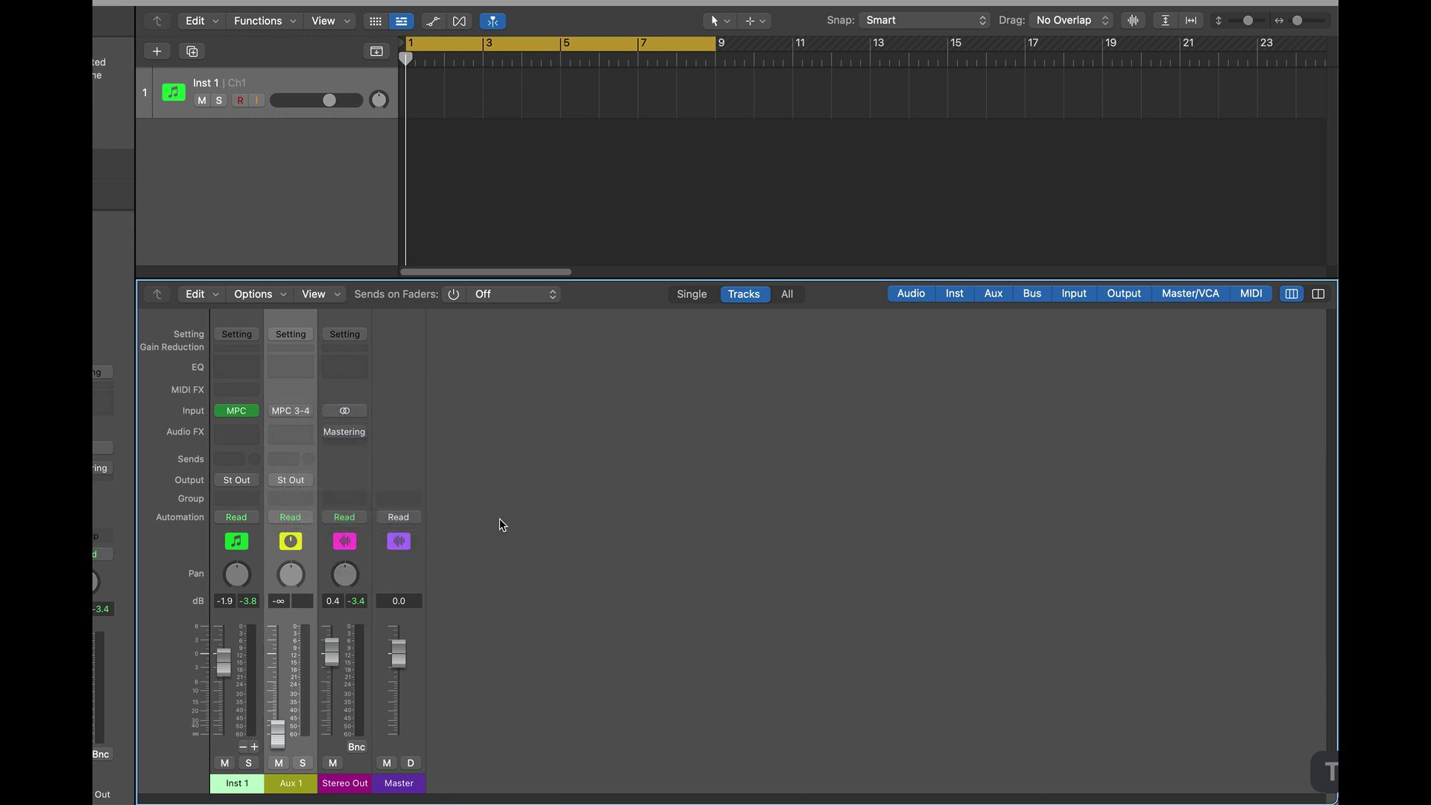
left_click(282, 294)
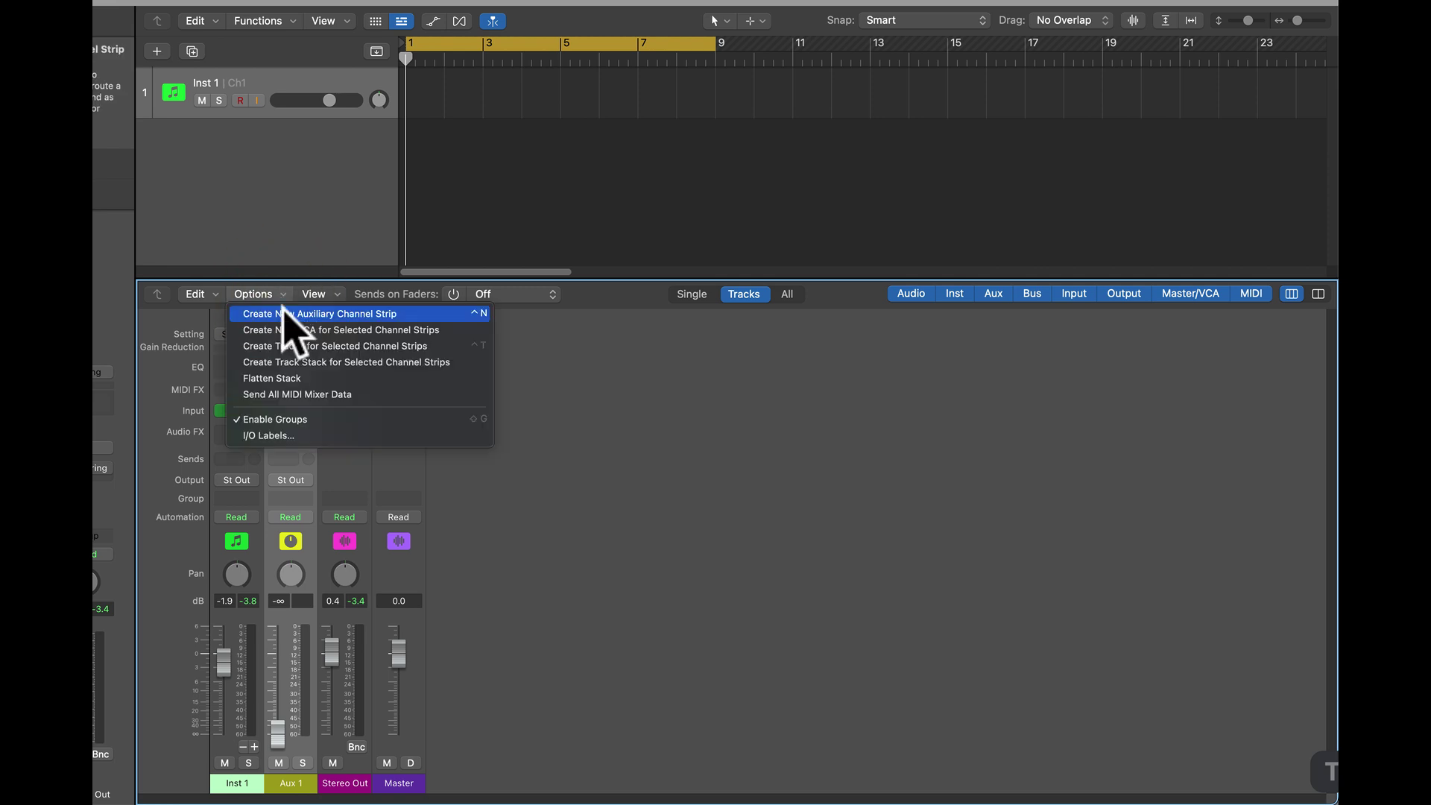
- Add five more auxiliary channel strips, Aux 2 through Aux 6
left_click(283, 313)
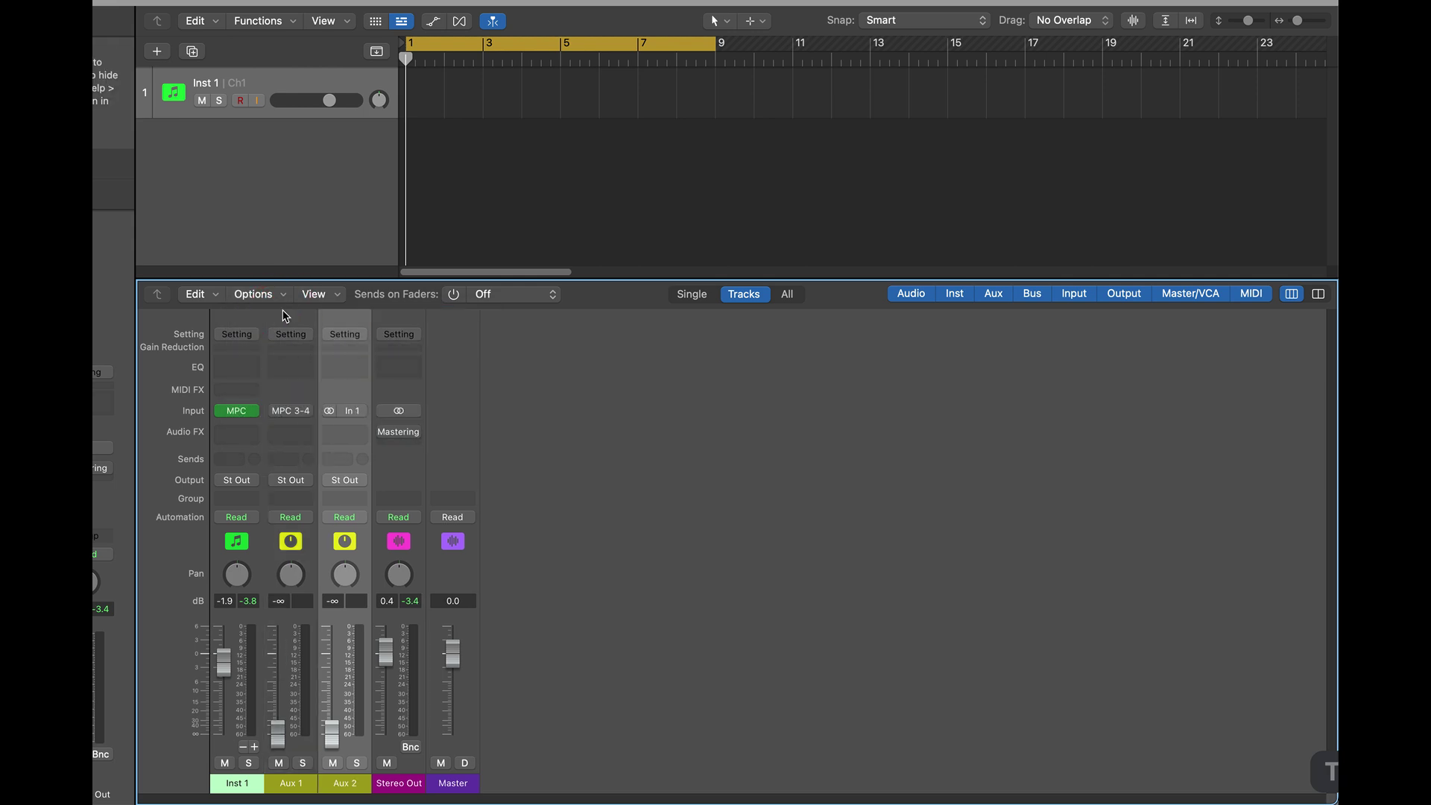
left_click(281, 296)
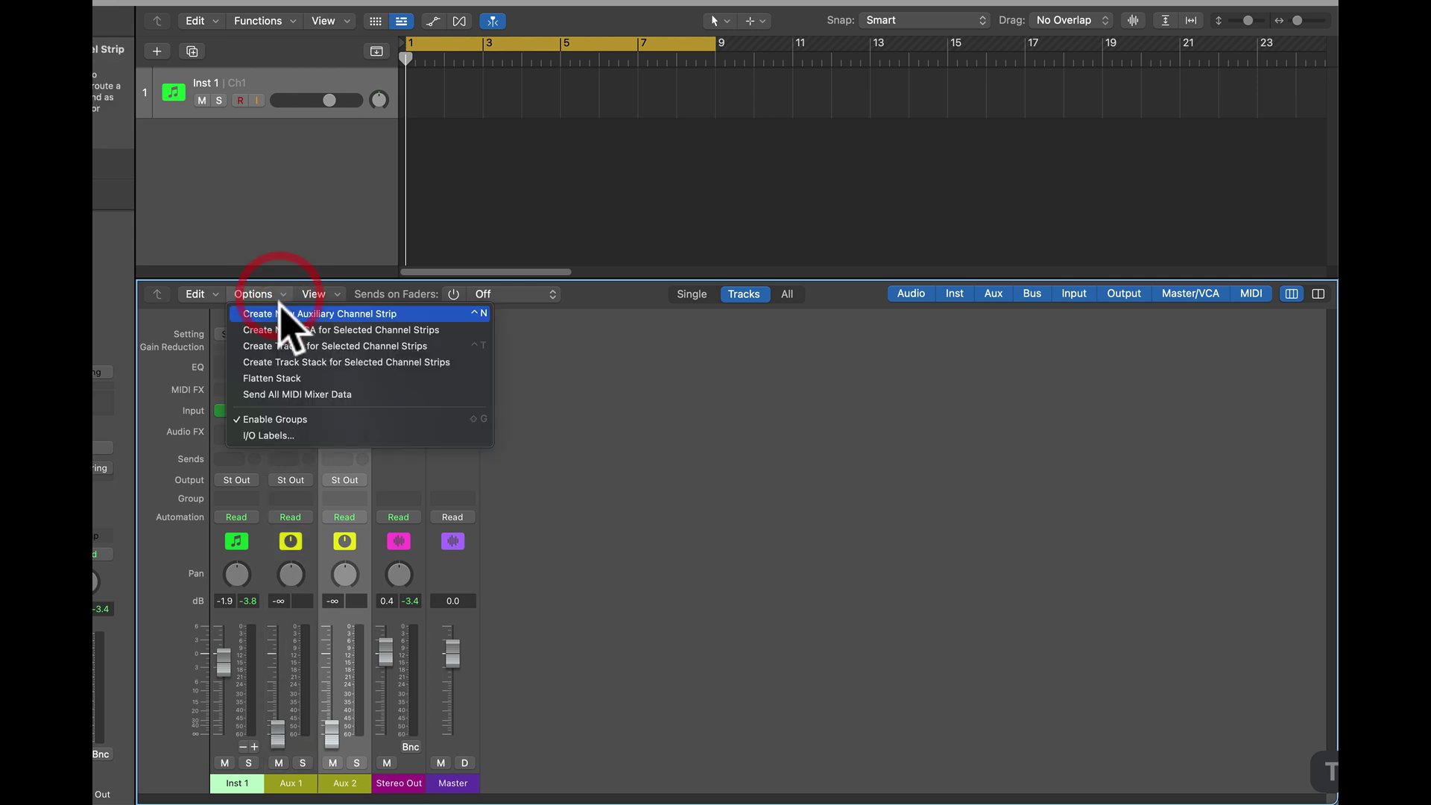
left_click(282, 313)
left_click(282, 294)
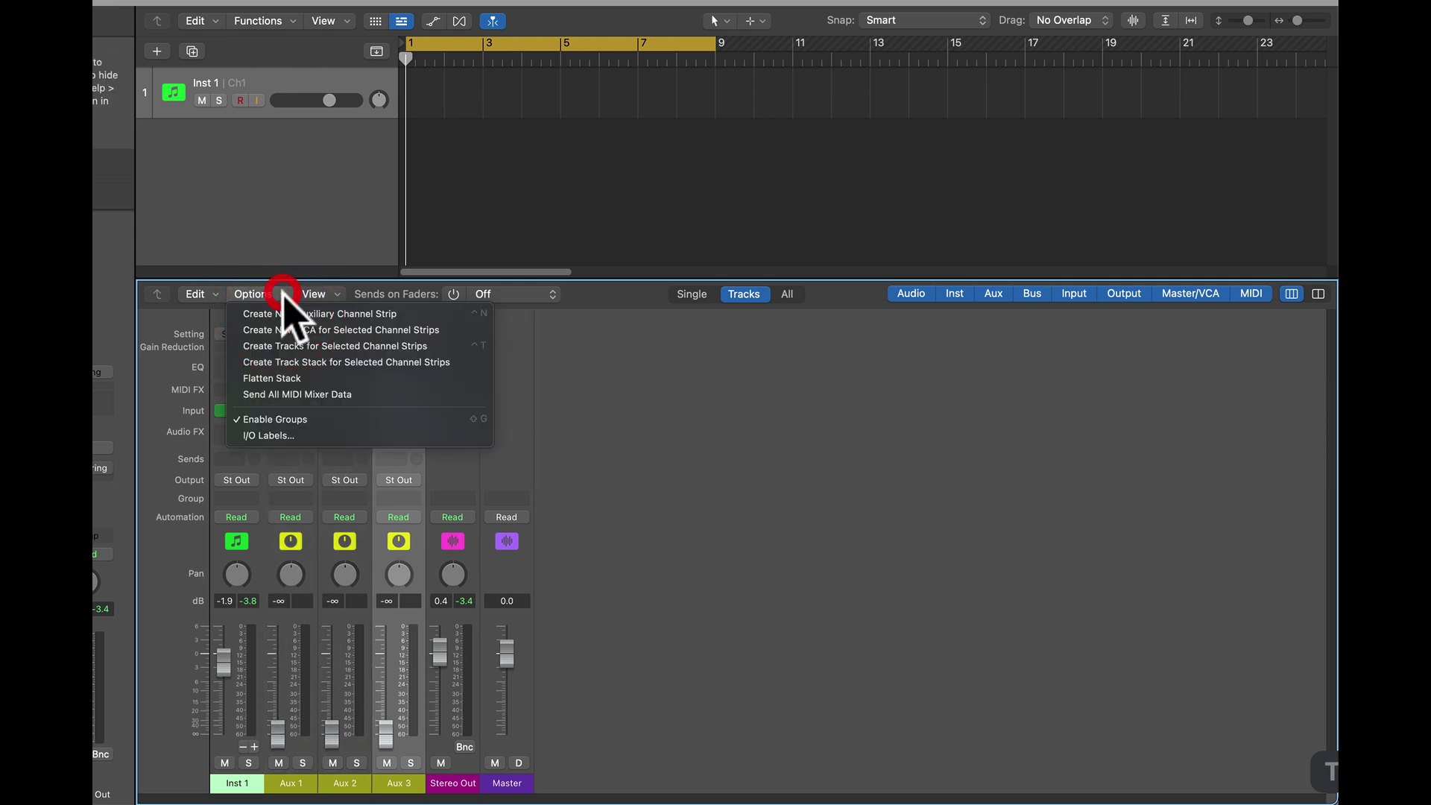
left_click(282, 313)
left_click(283, 294)
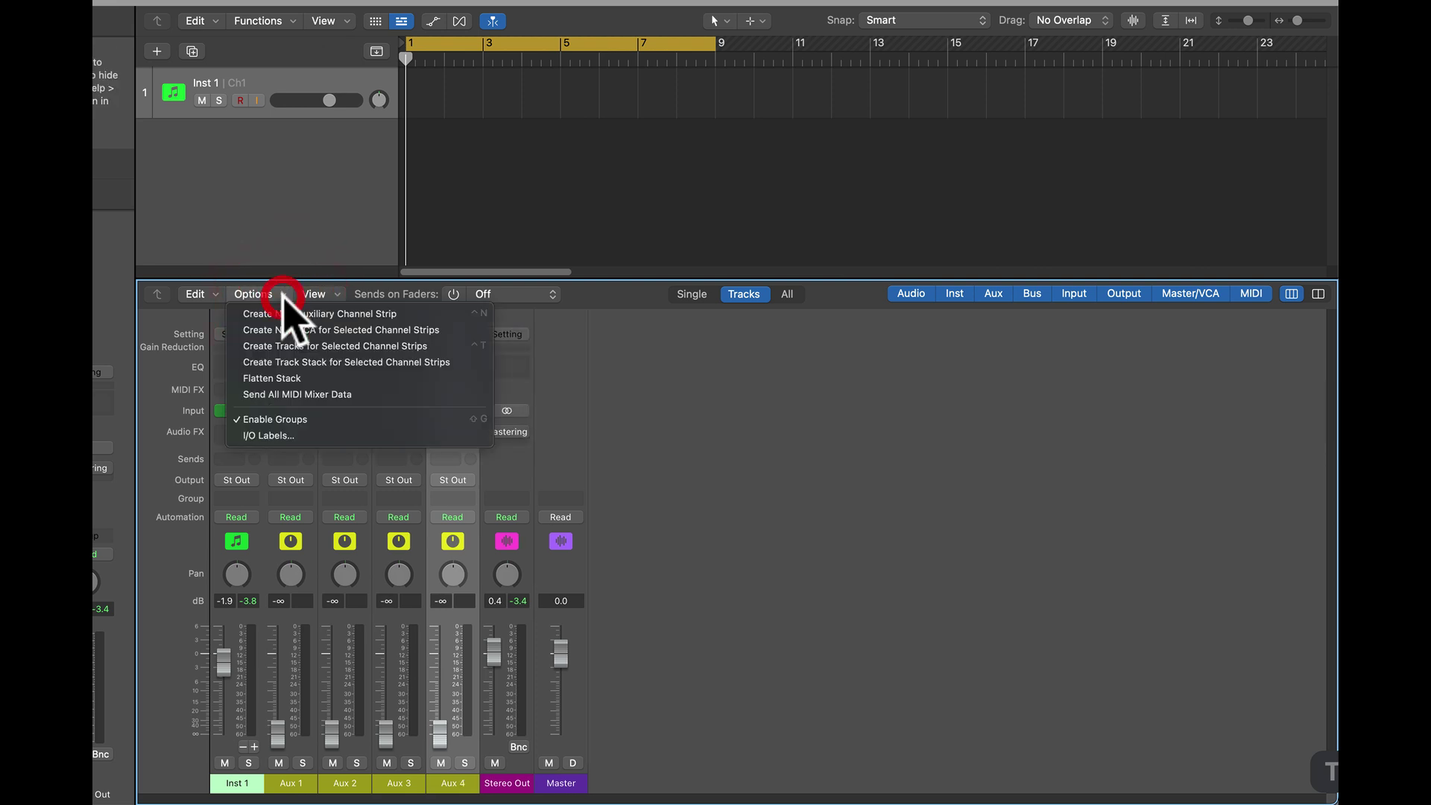
left_click(282, 313)
left_click(282, 294)
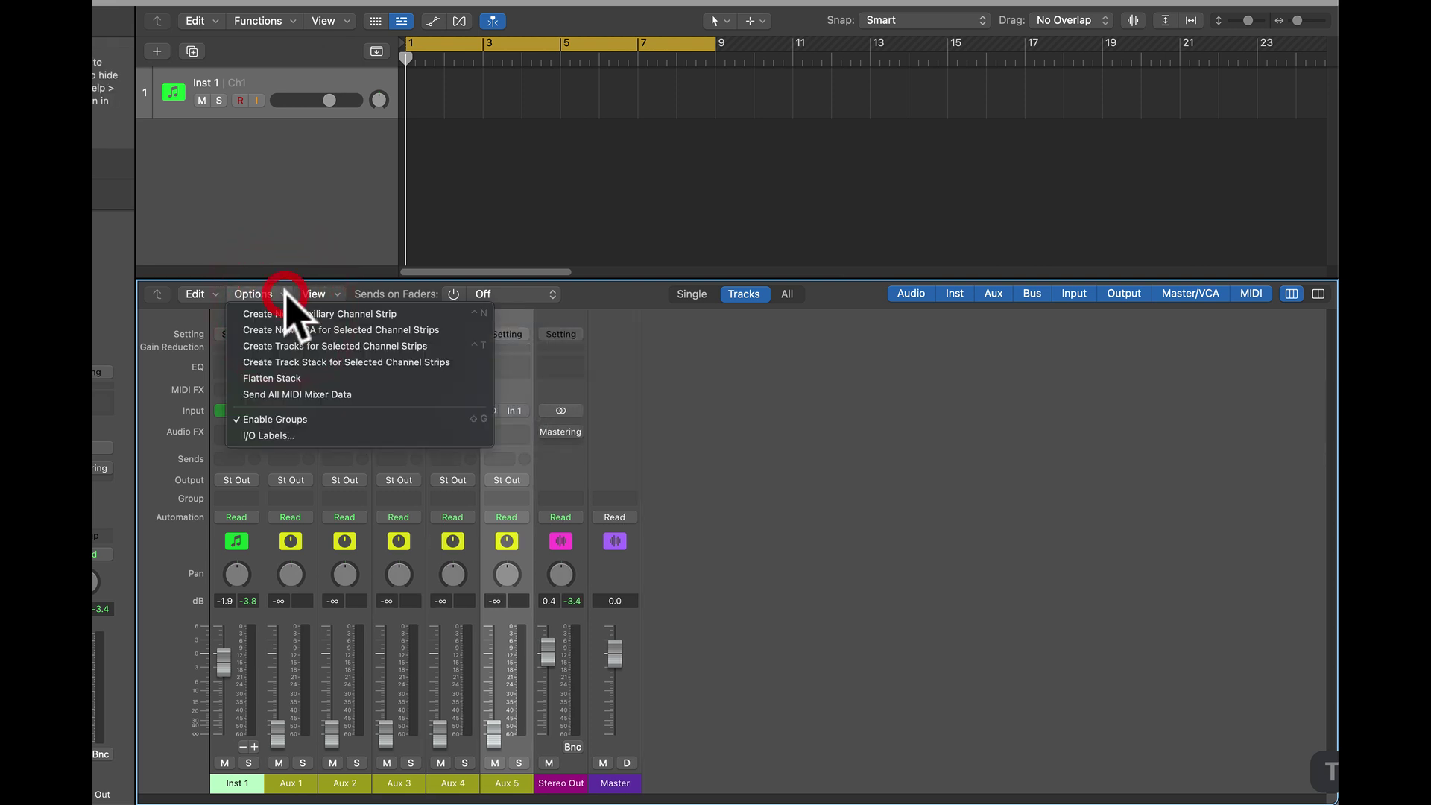
left_click(285, 315)
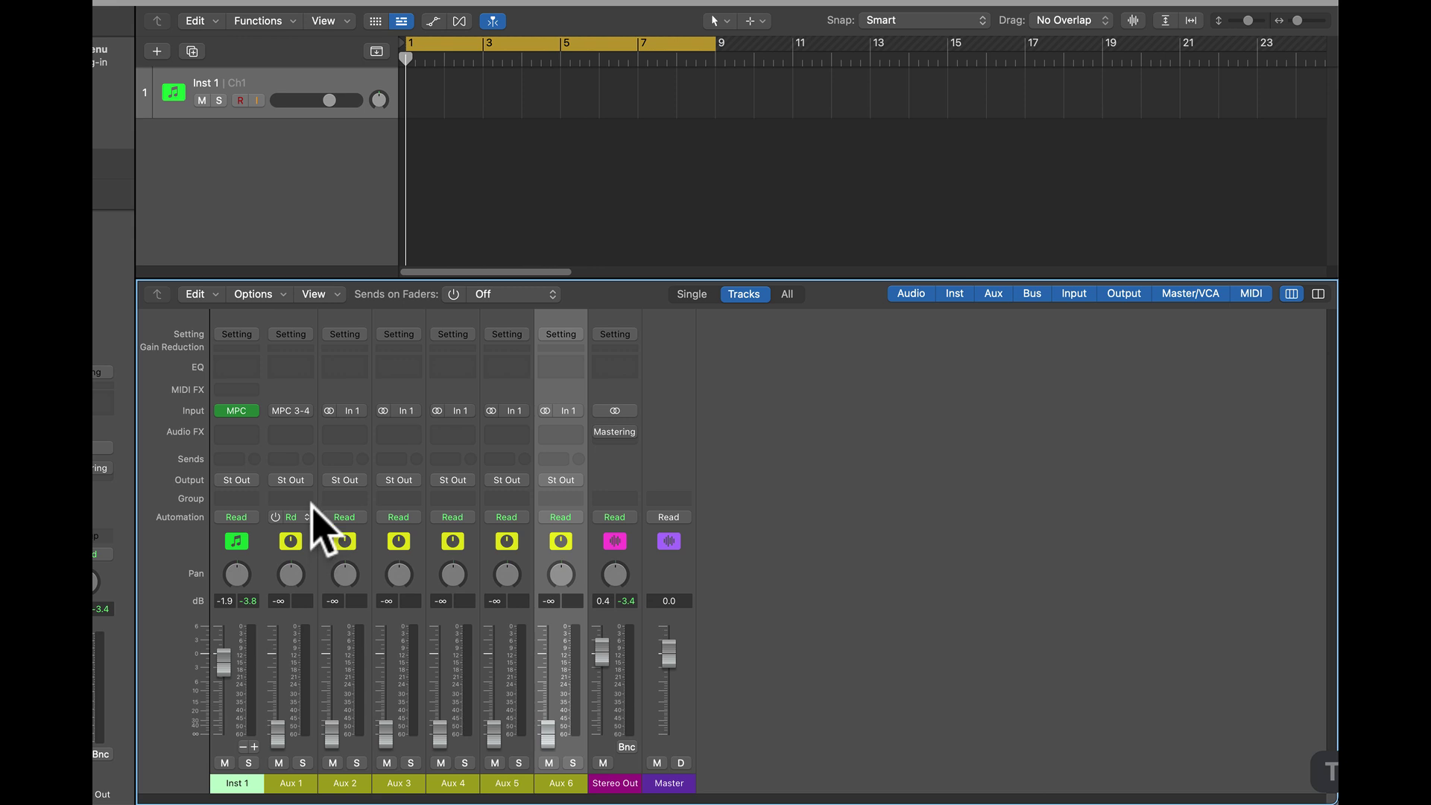
- Set Aux 2, Aux 3 and Aux 4 inputs to MPC 5-6, 7-8 and 9-10
left_click(349, 411)
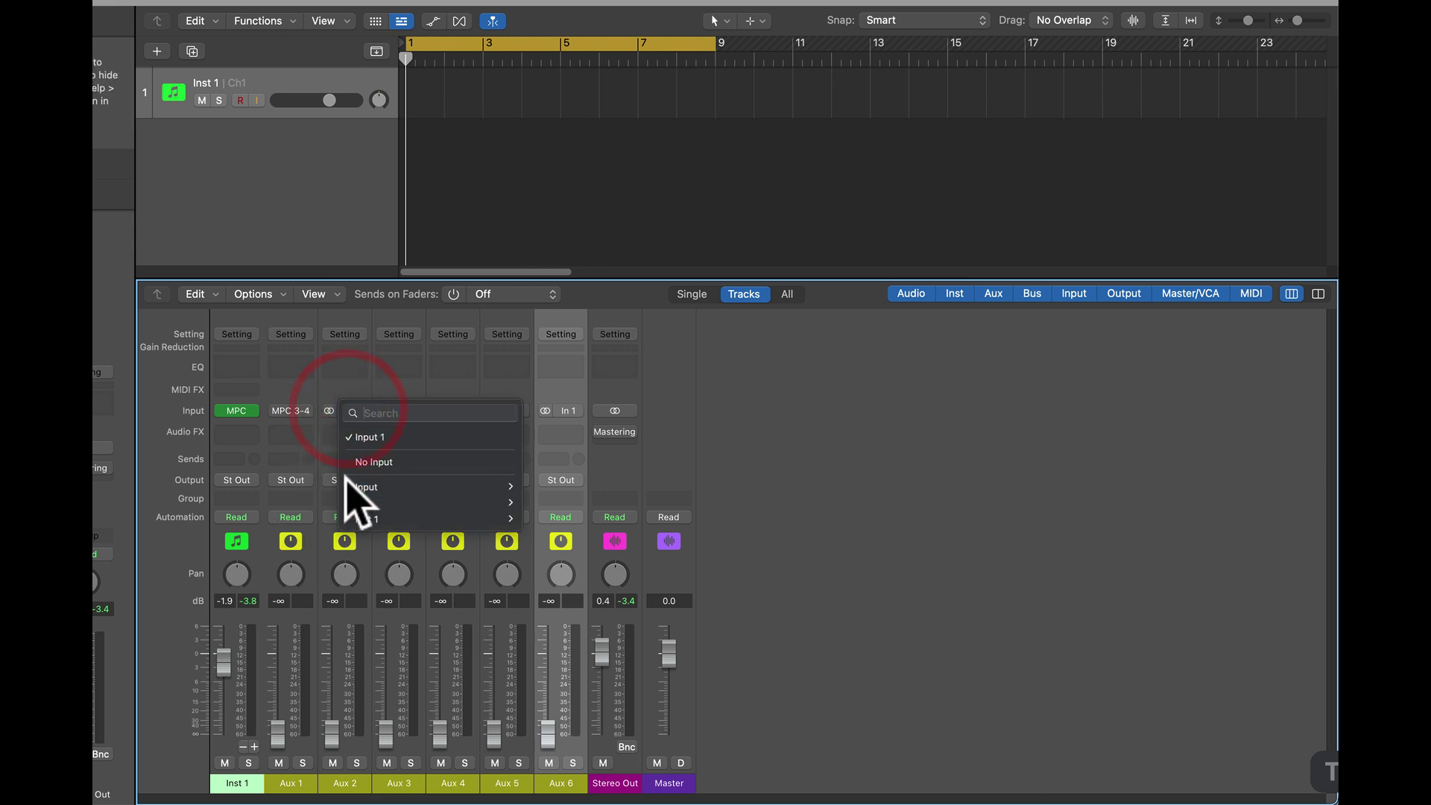
mouse_move(356, 522)
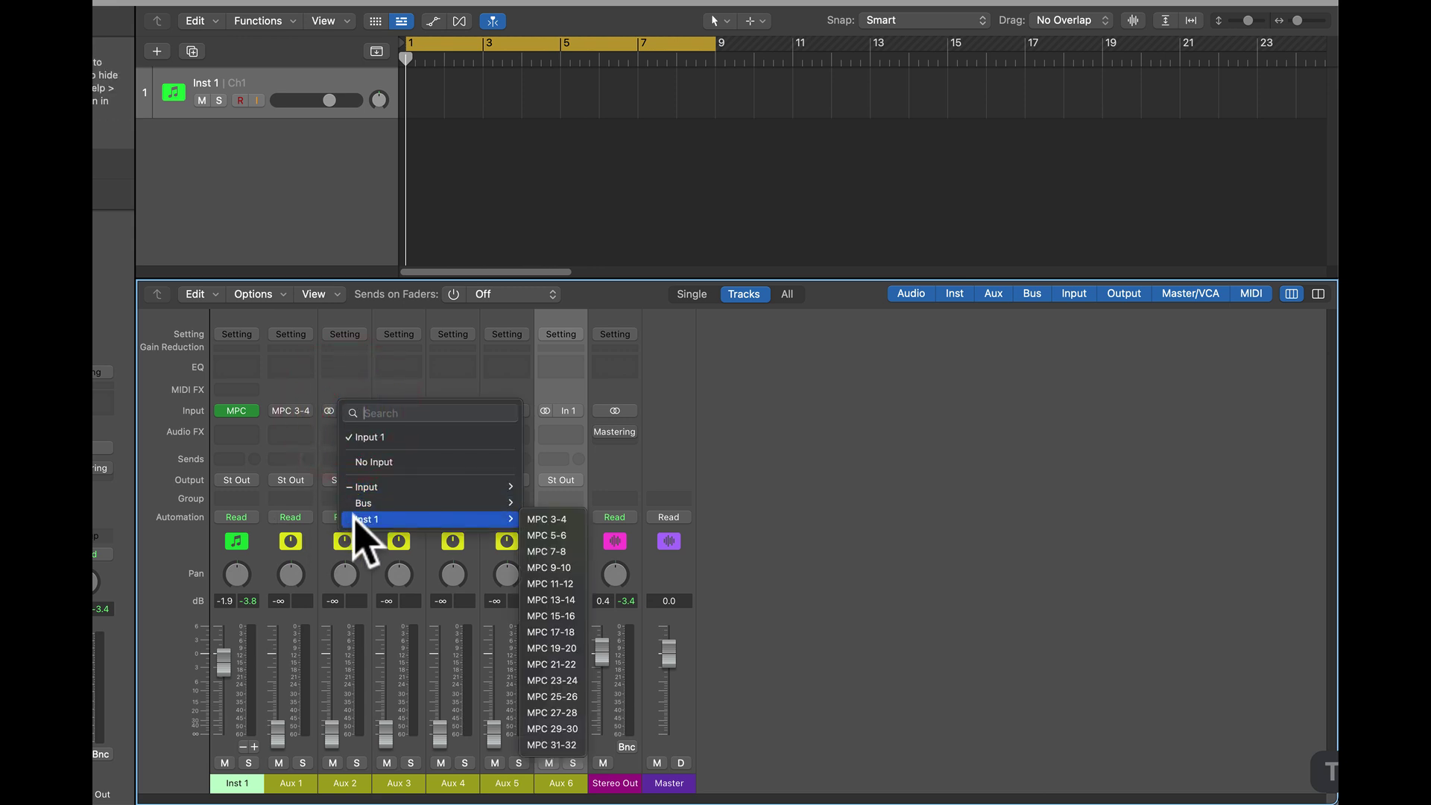
left_click(570, 535)
left_click(389, 410)
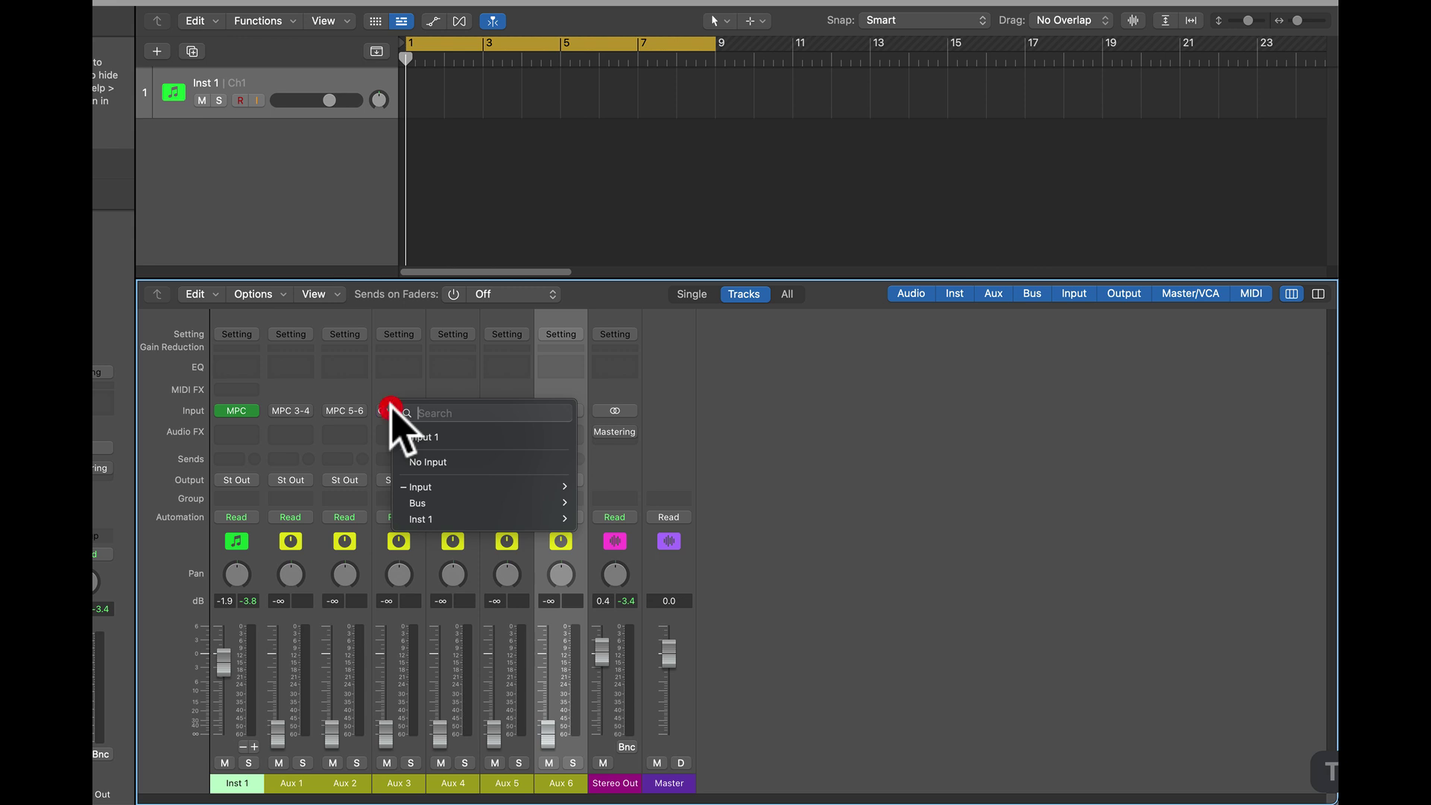
mouse_move(418, 521)
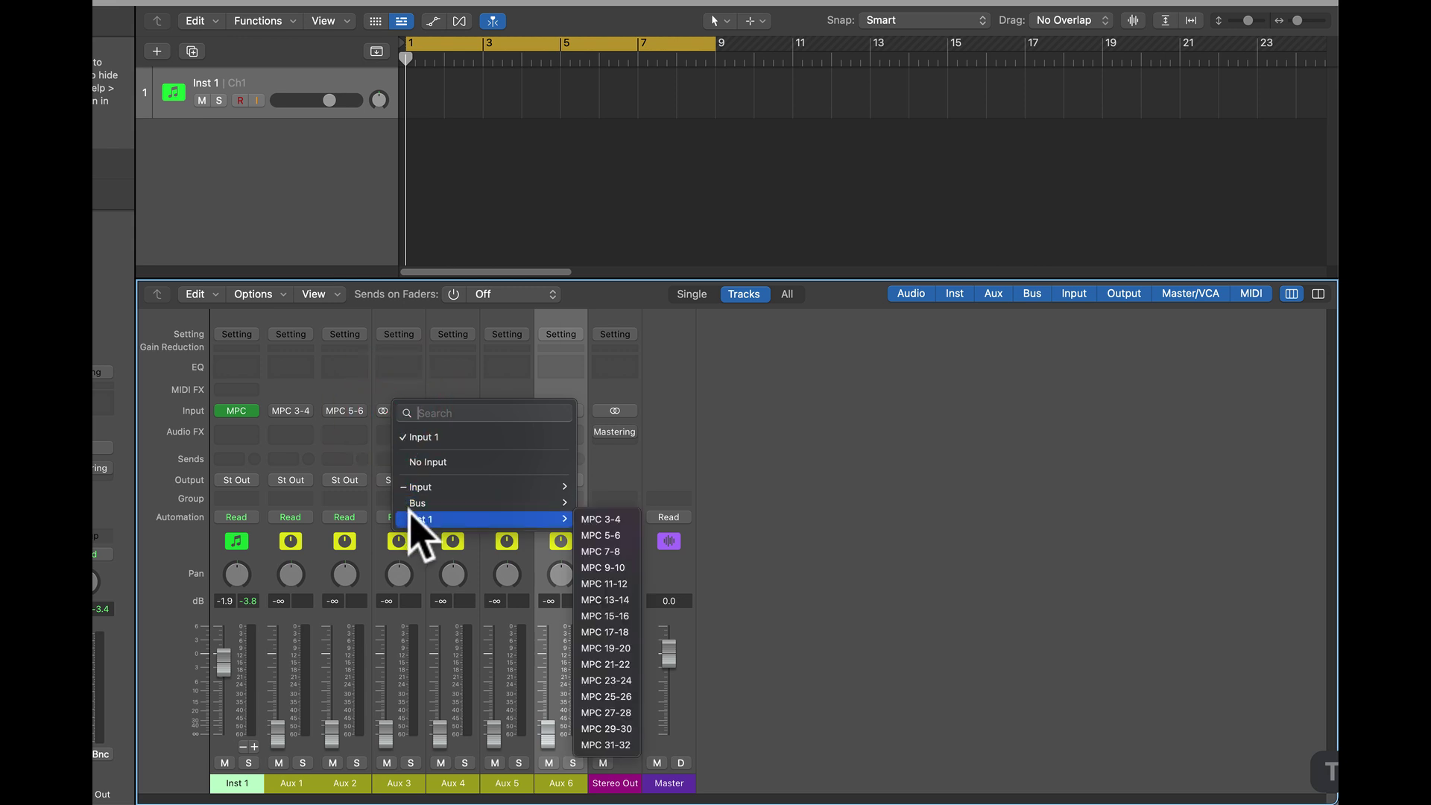
left_click(593, 551)
left_click(457, 408)
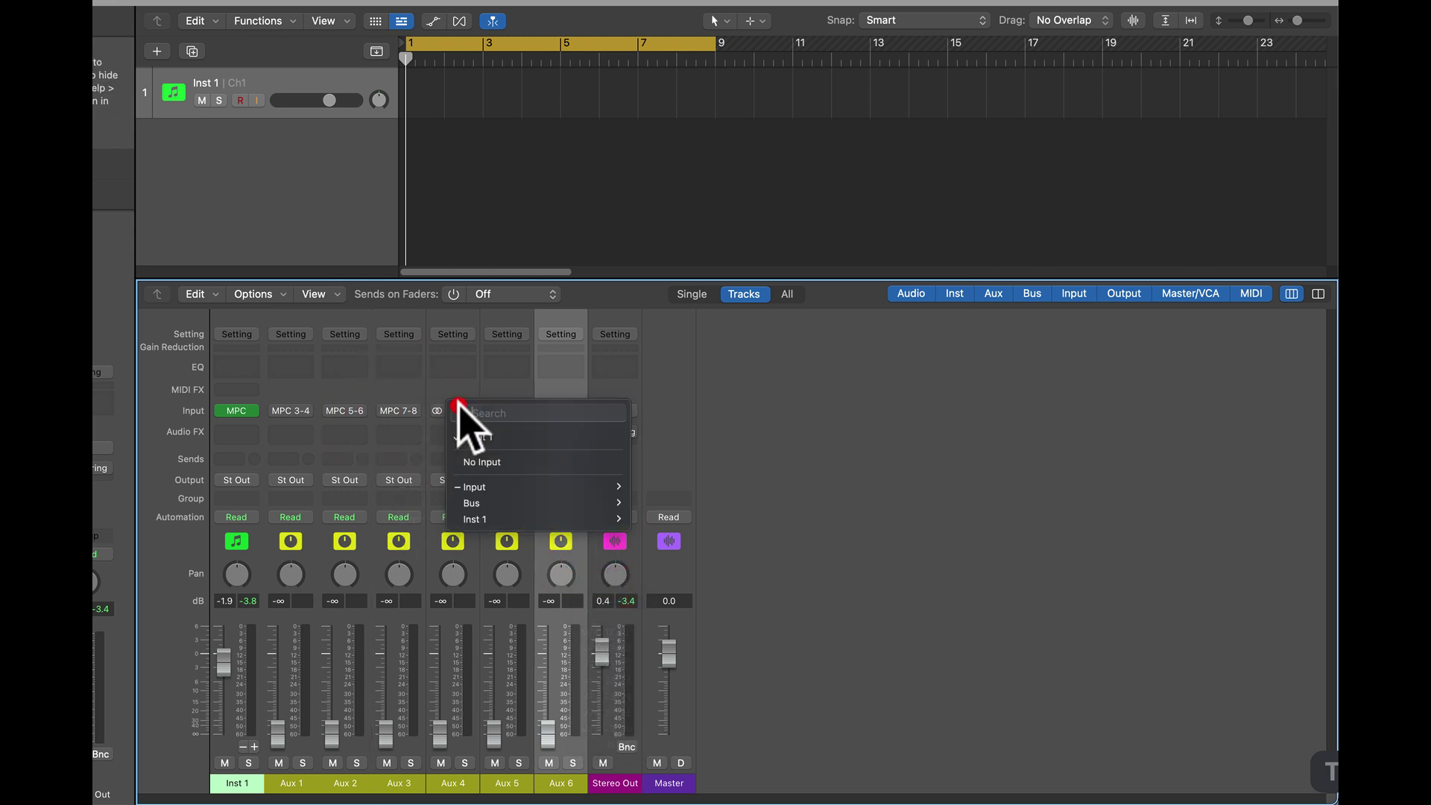
mouse_move(470, 521)
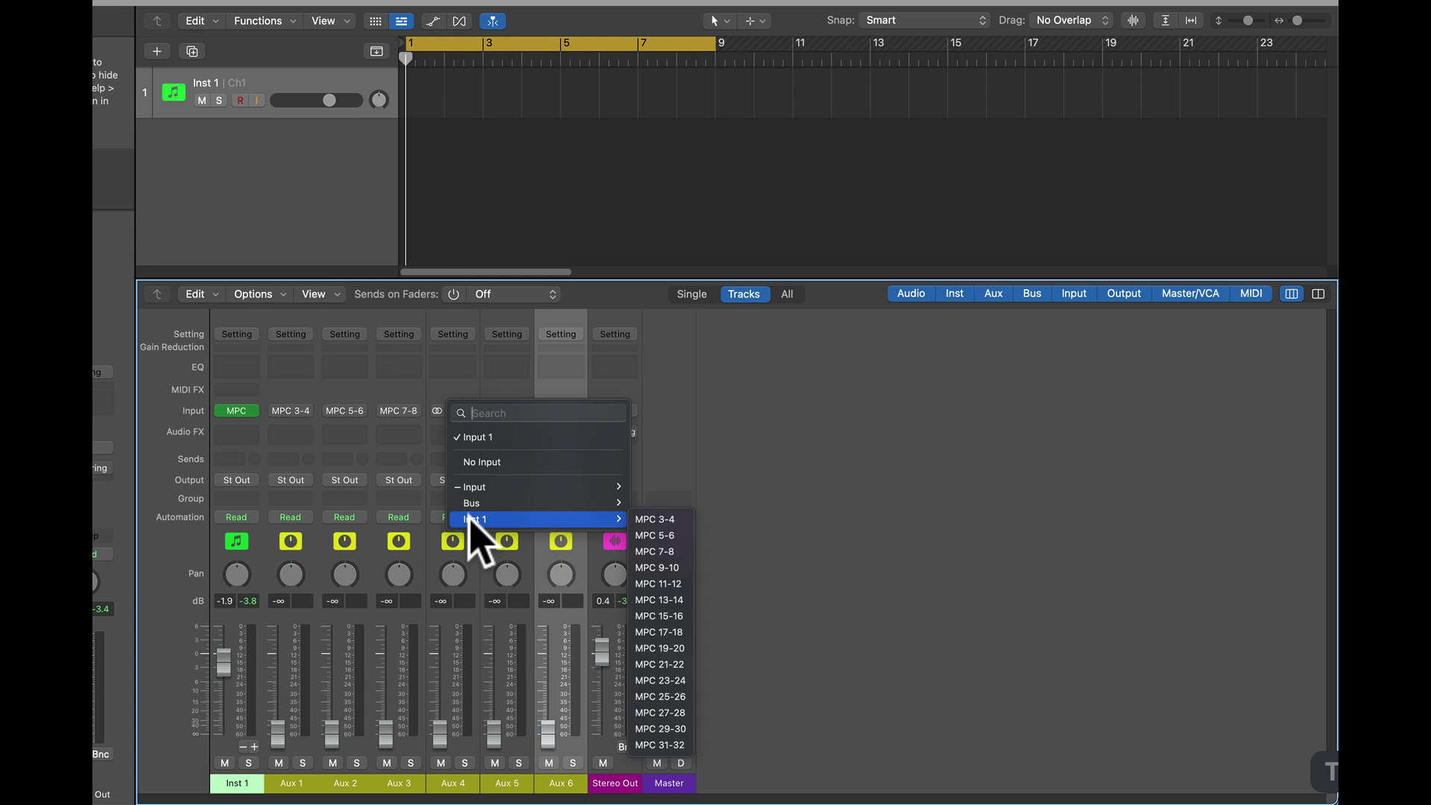
left_click(662, 568)
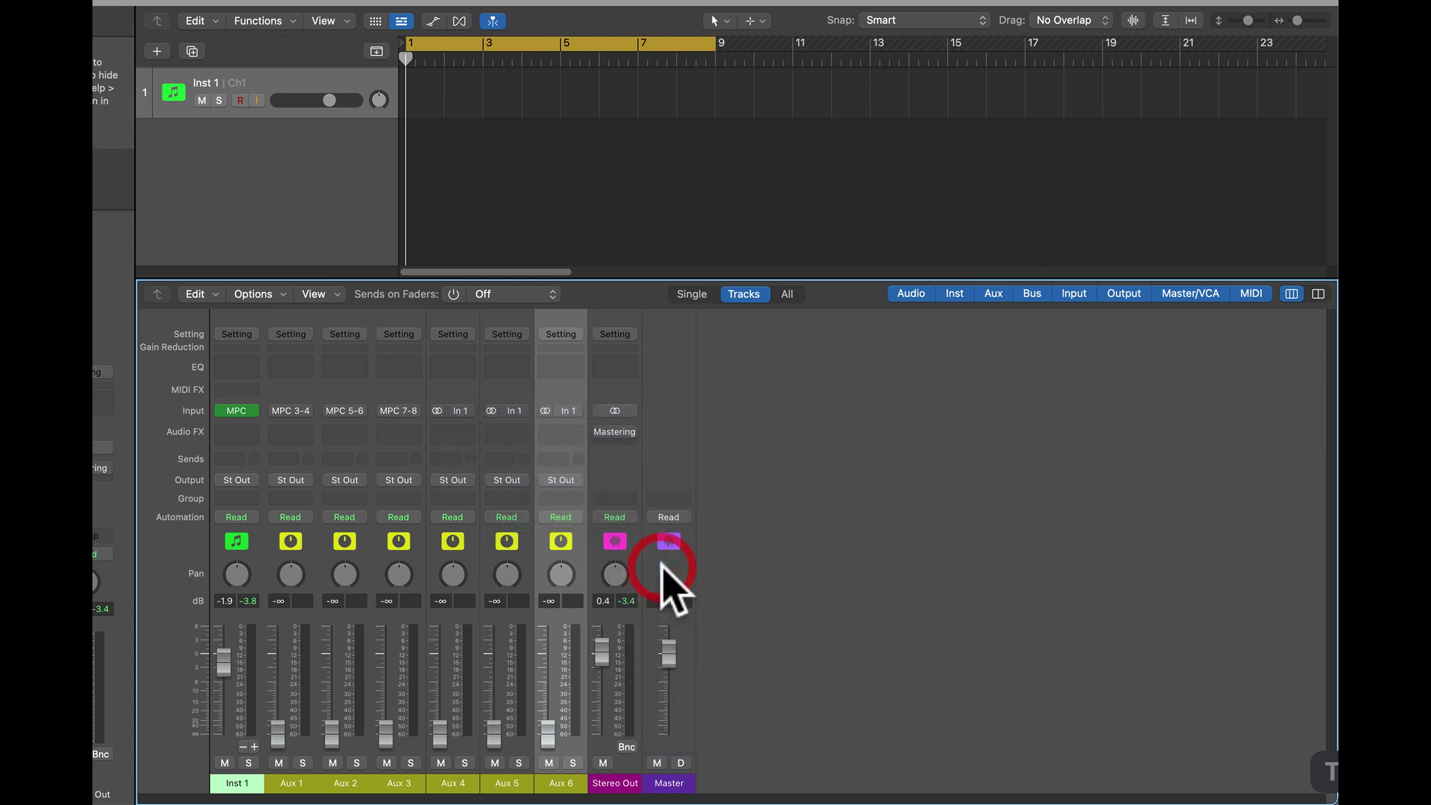
- Set Aux 5's input to MPC 11-12 and Aux 6's to MPC 13-14, correcting a wrong pick
left_click(510, 411)
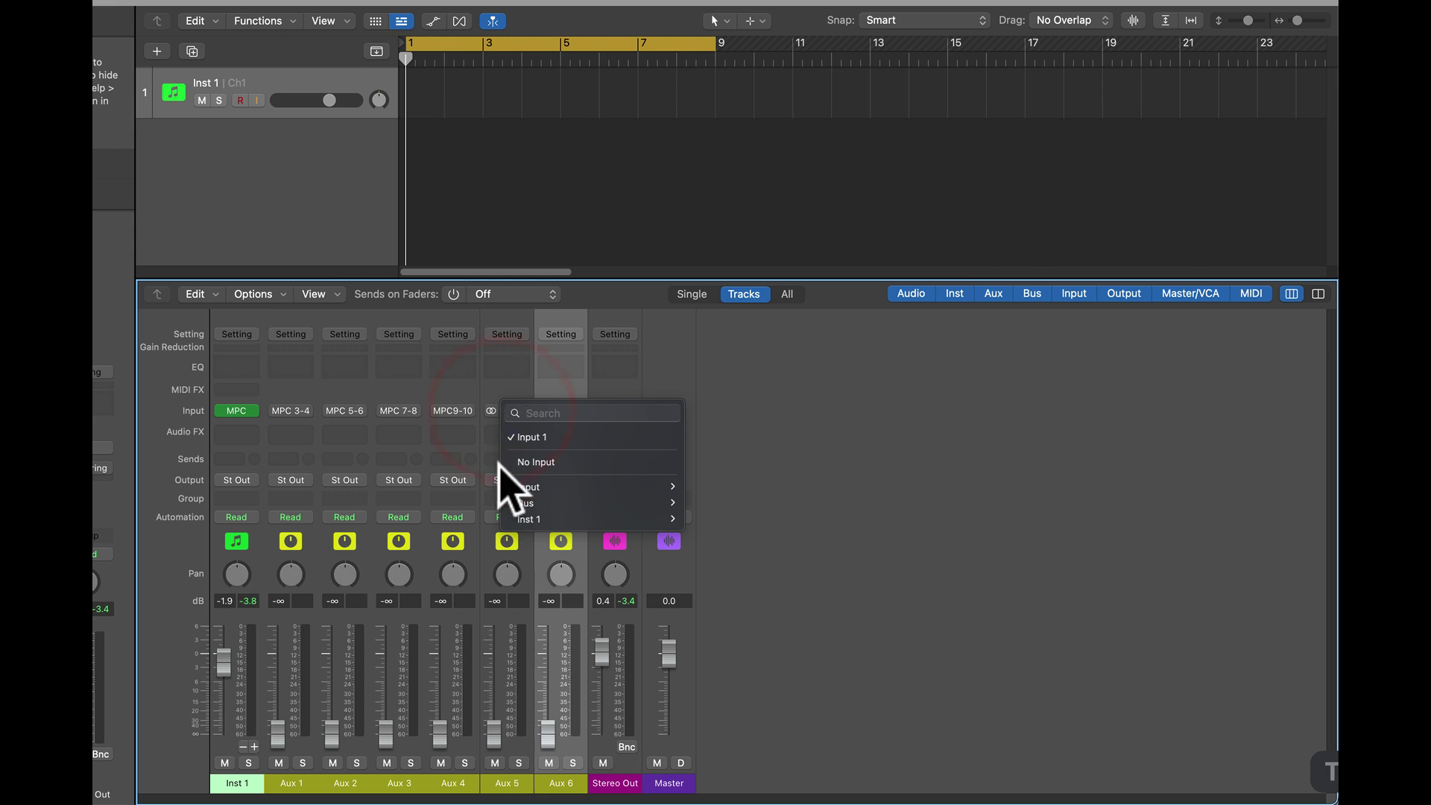
mouse_move(597, 519)
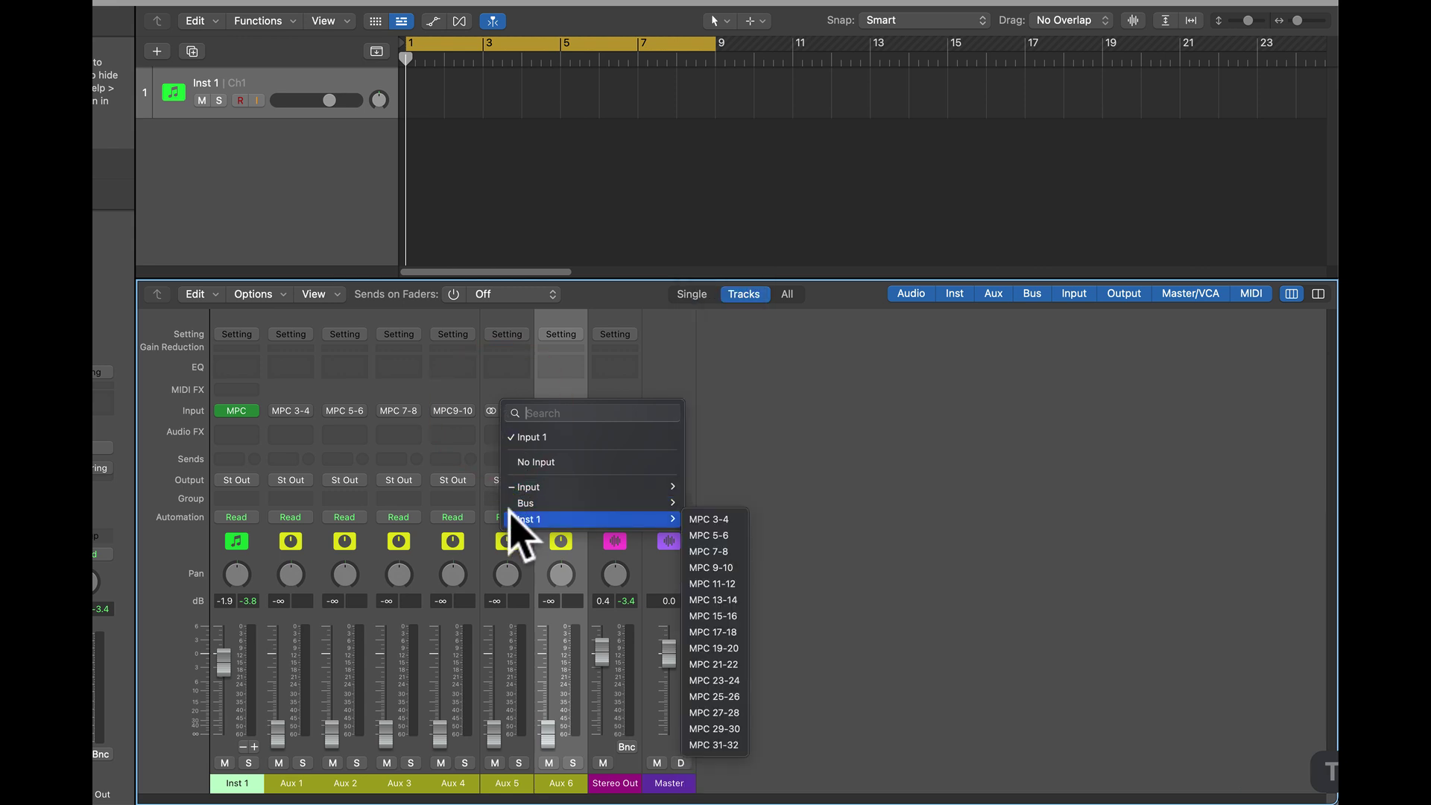
left_click(731, 582)
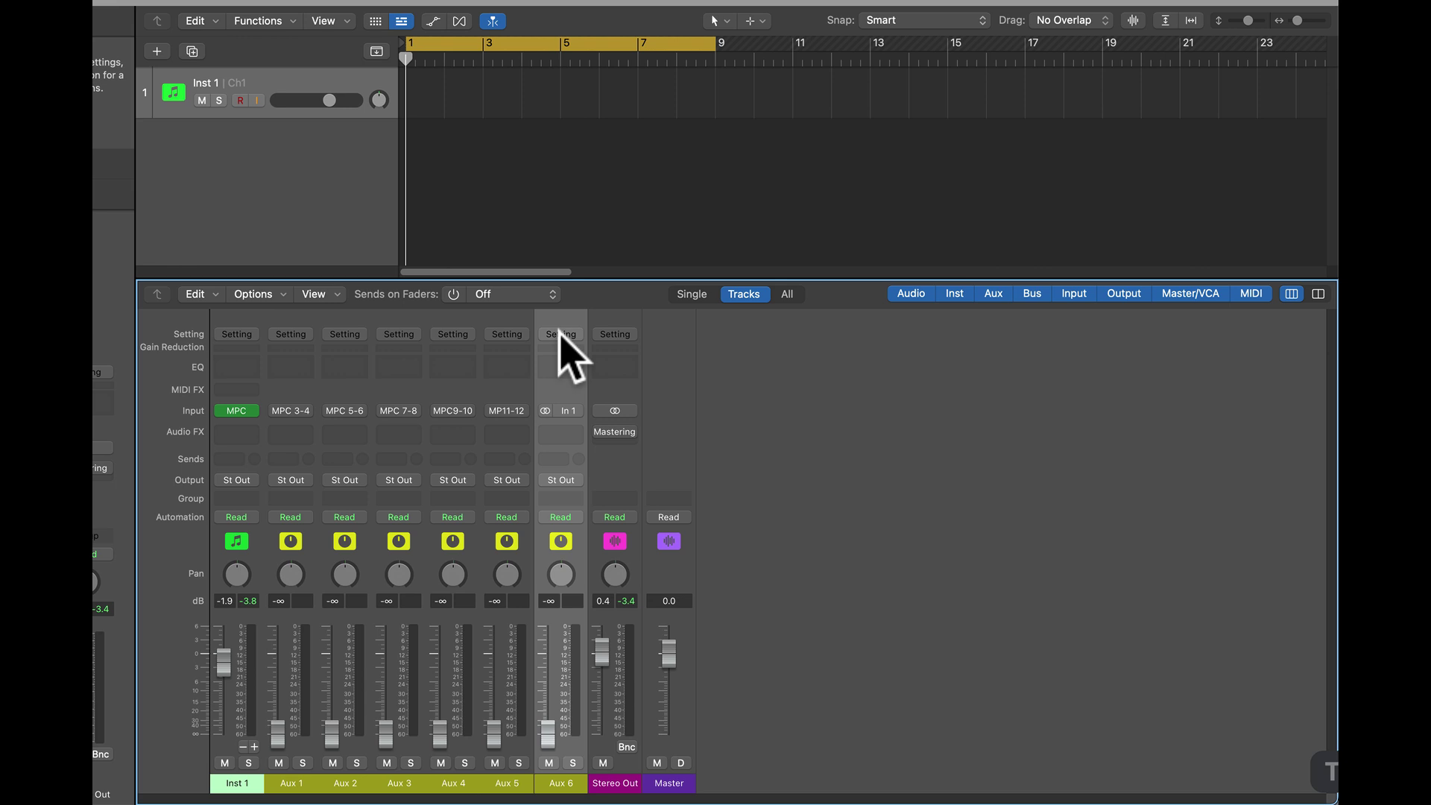
left_click(559, 413)
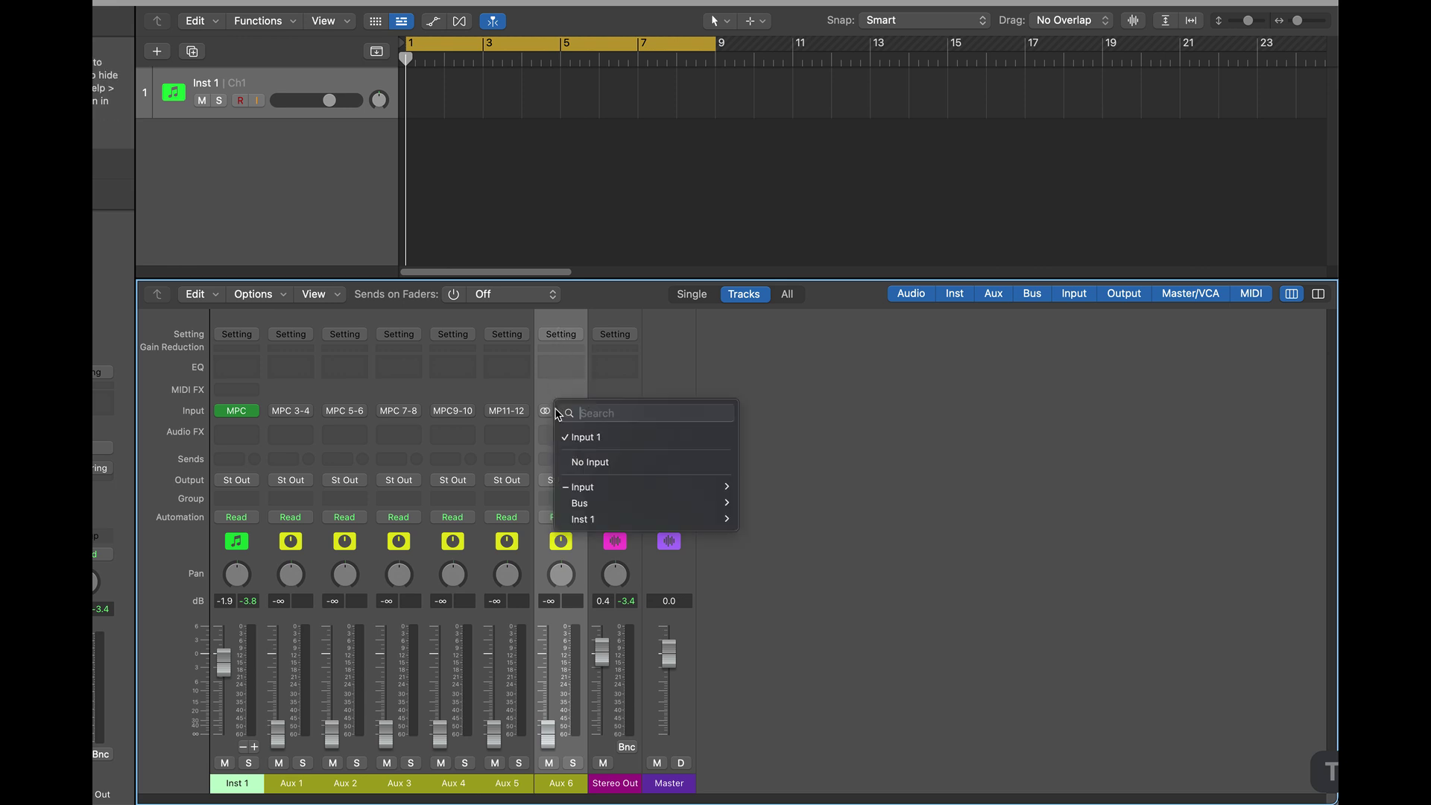
mouse_move(571, 518)
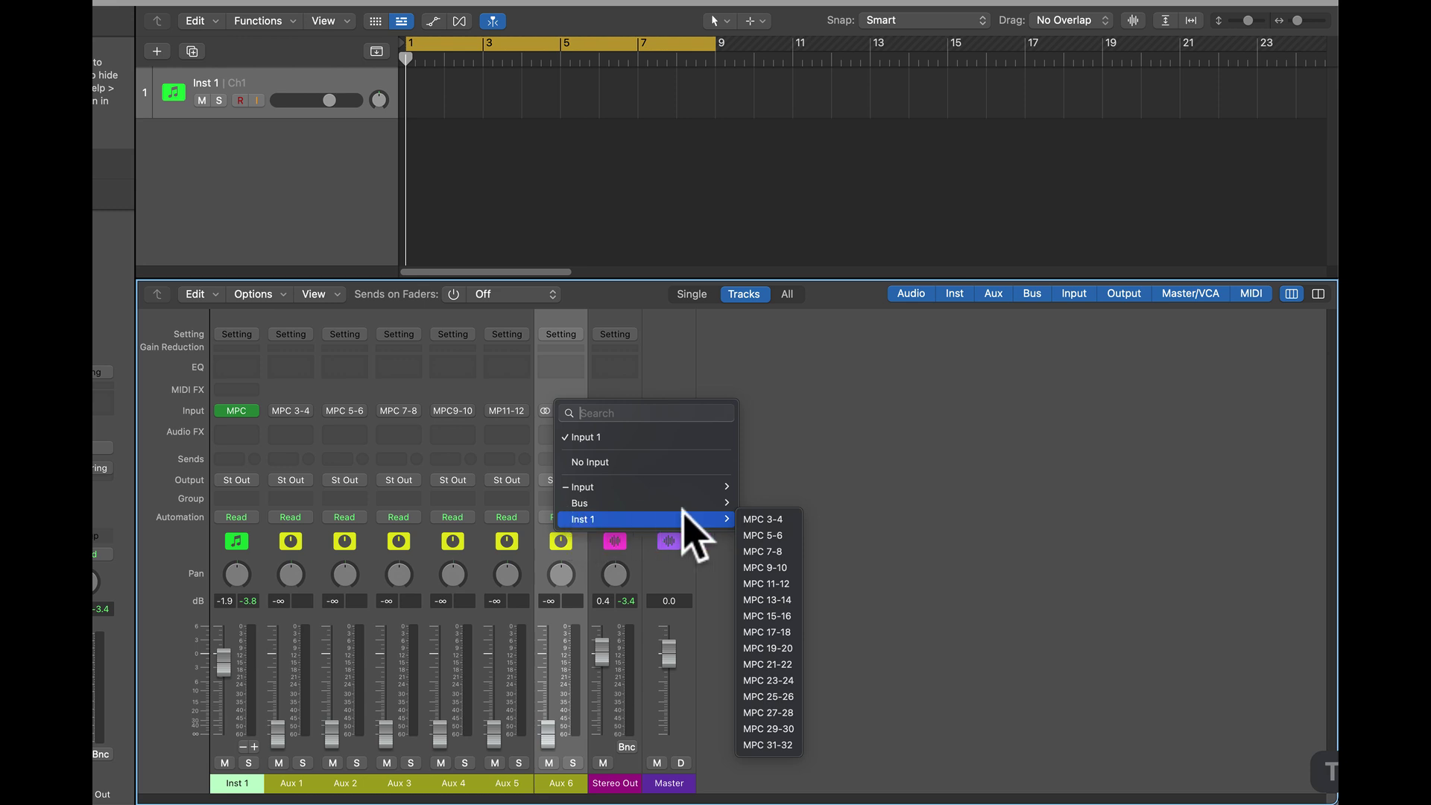
left_click(768, 520)
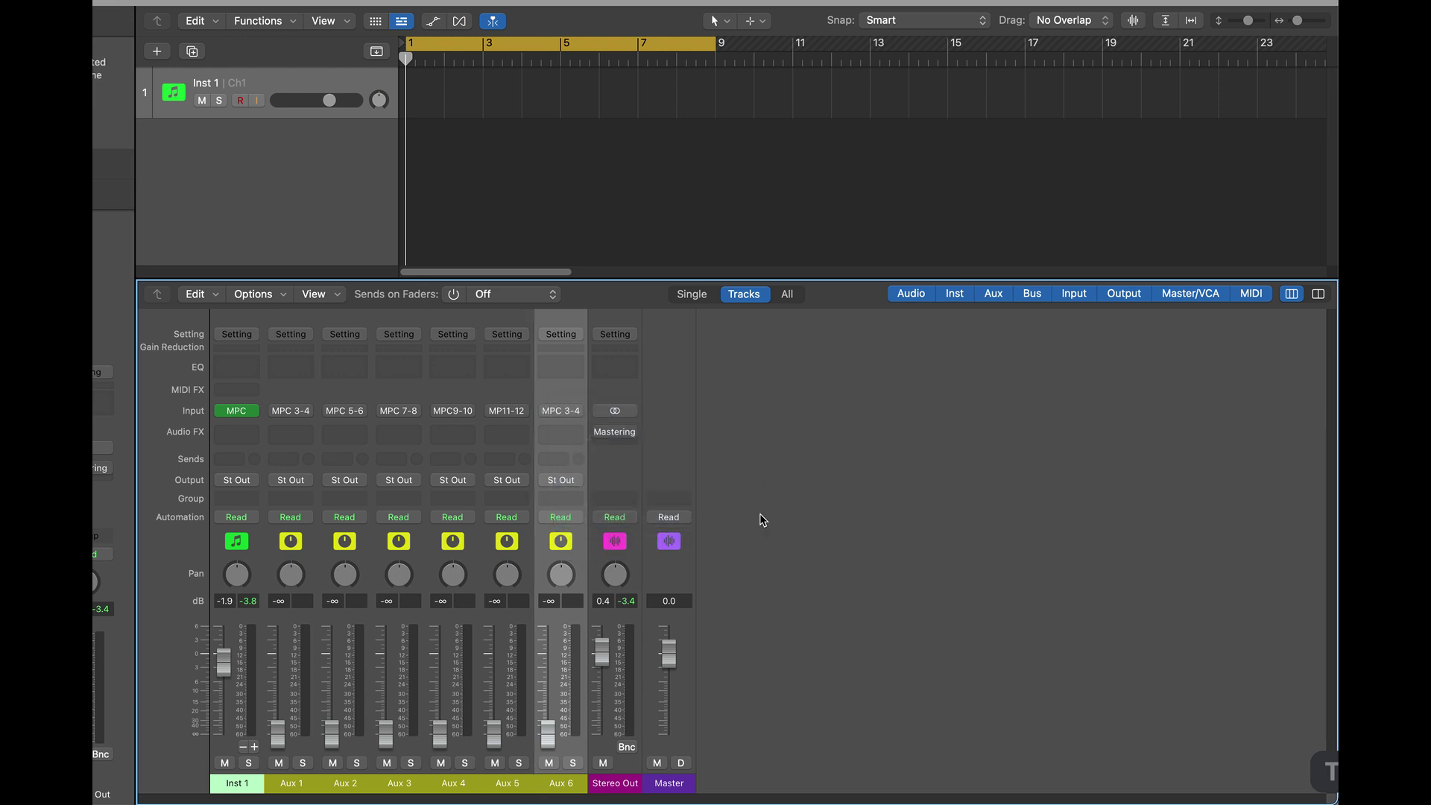
left_click(580, 411)
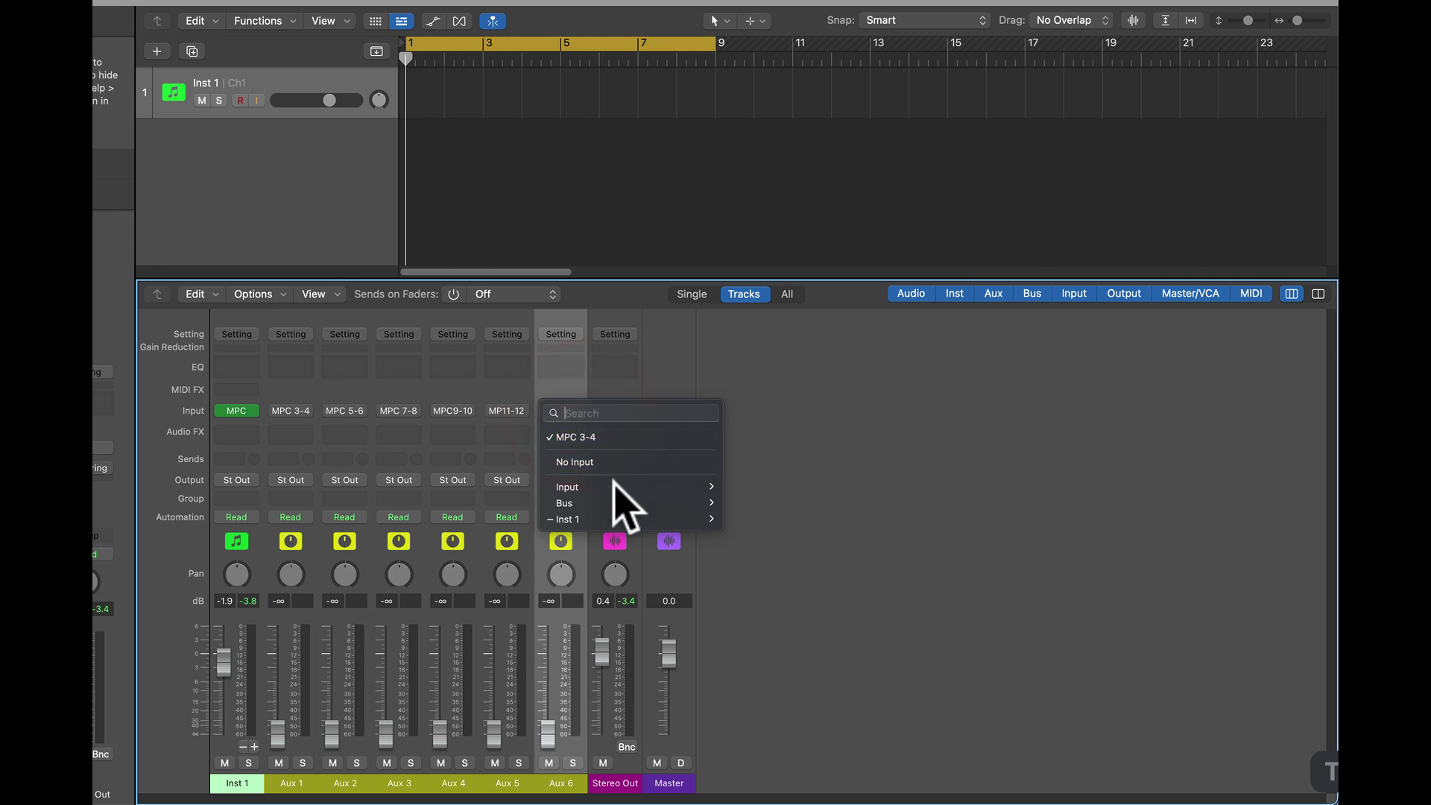
mouse_move(606, 519)
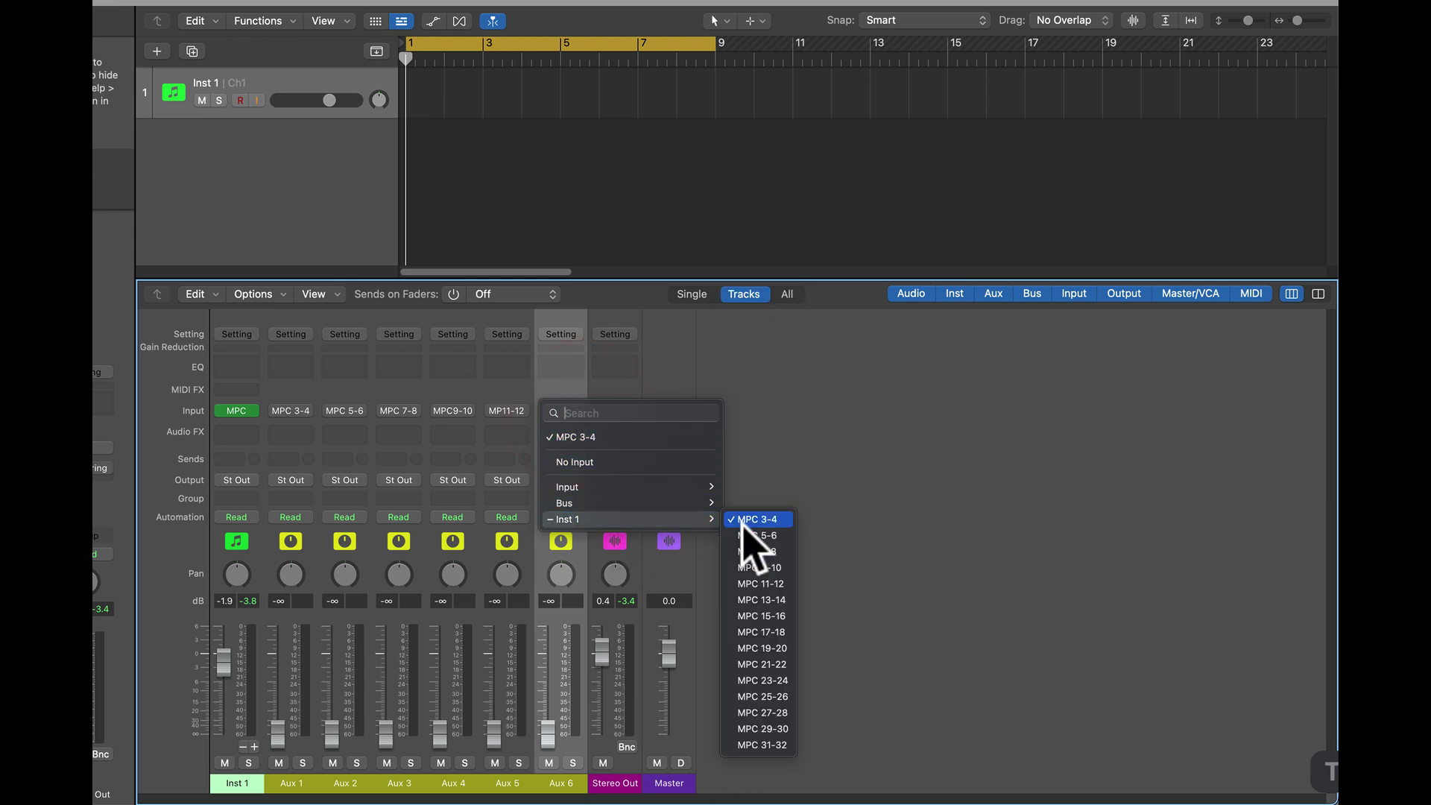
left_click(785, 596)
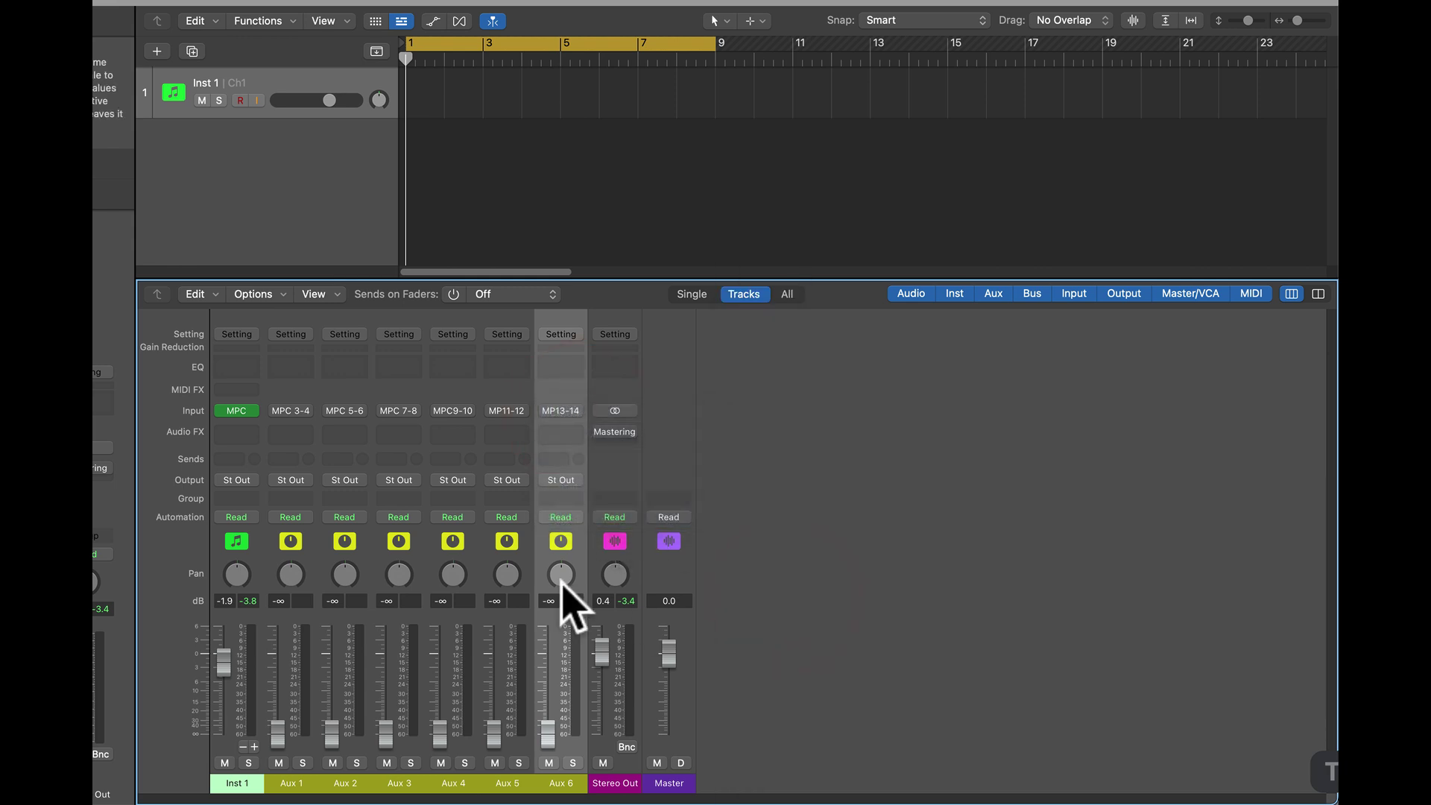
- Open the MPC plug-in and route pad A01 to Out 3,4
left_click(237, 409)
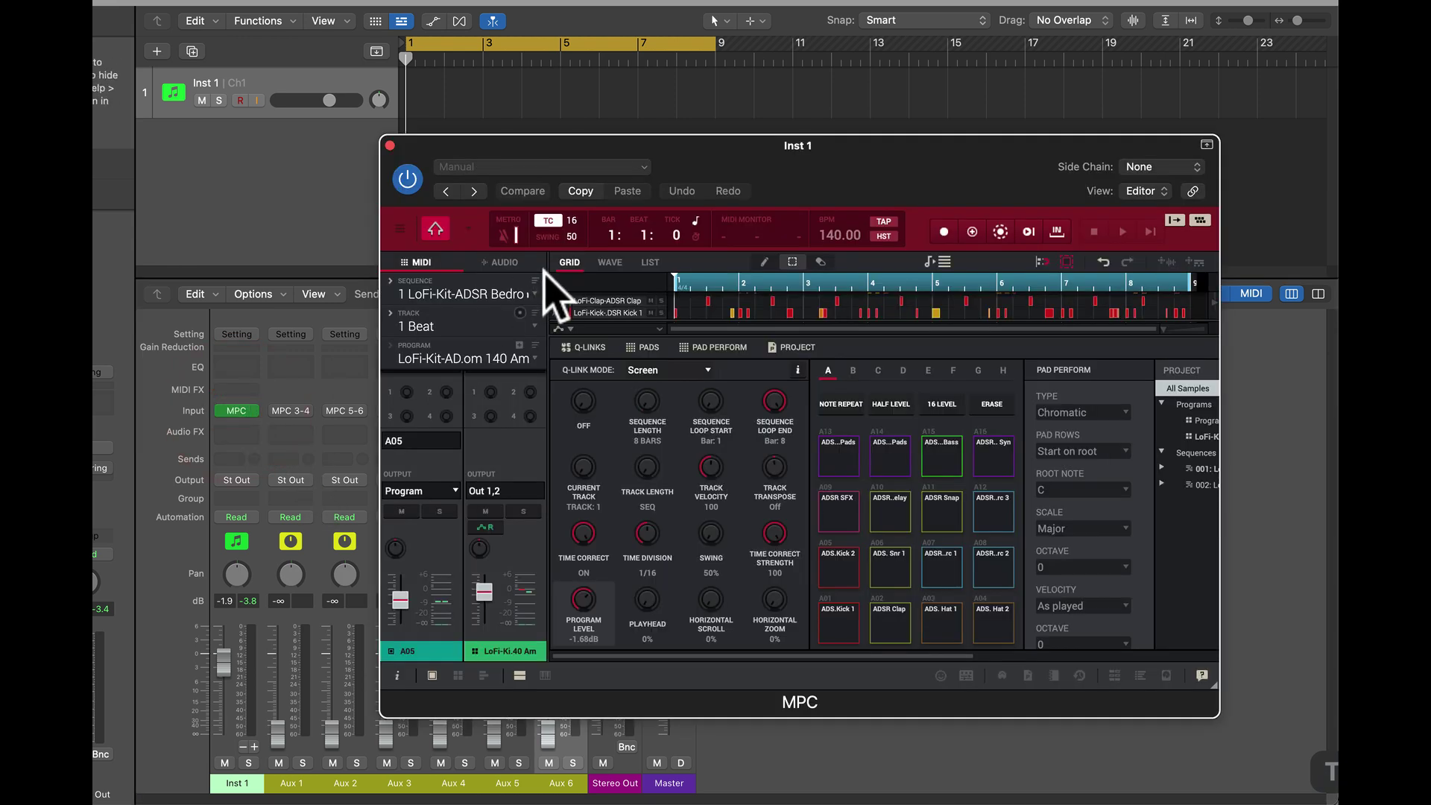
left_click(840, 615)
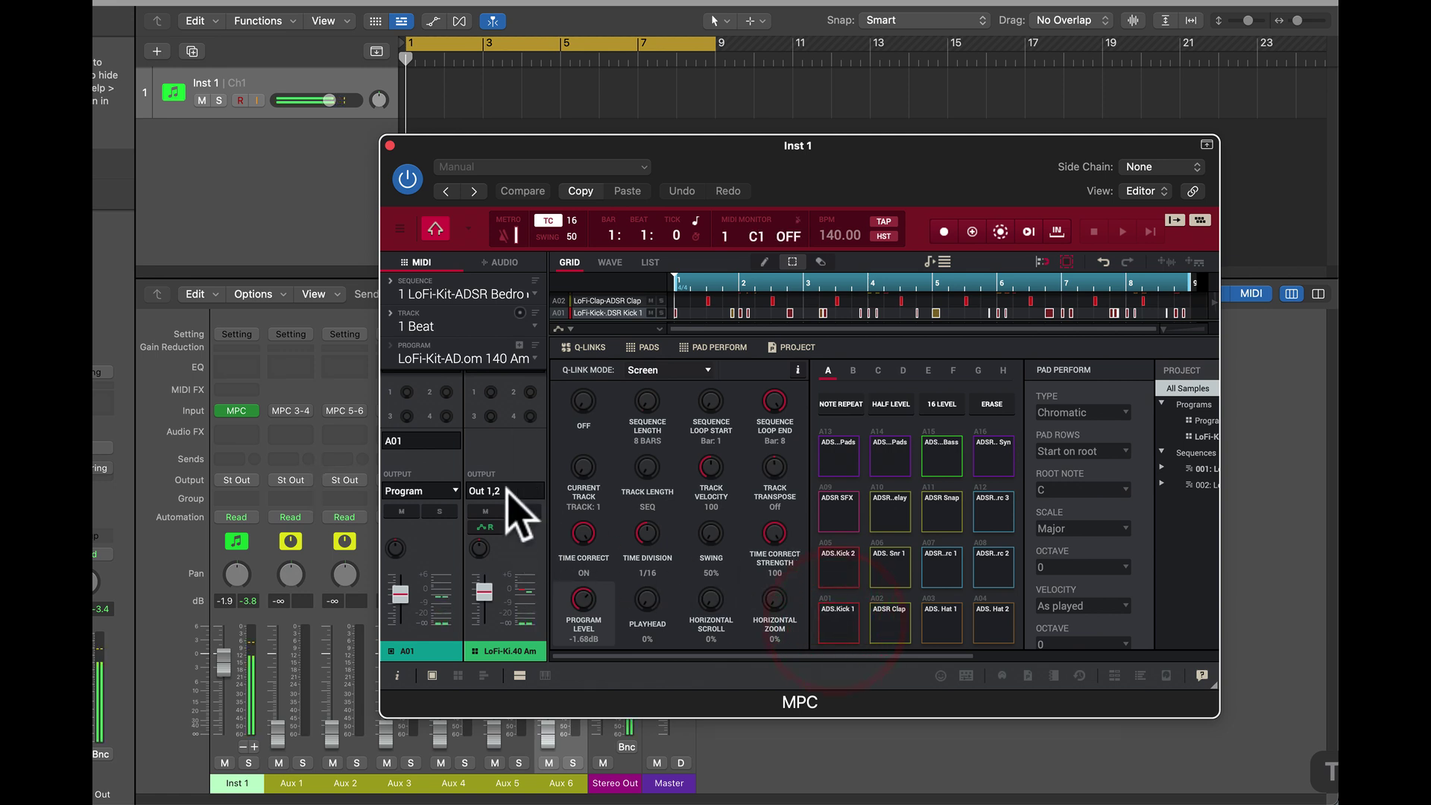
left_click(432, 676)
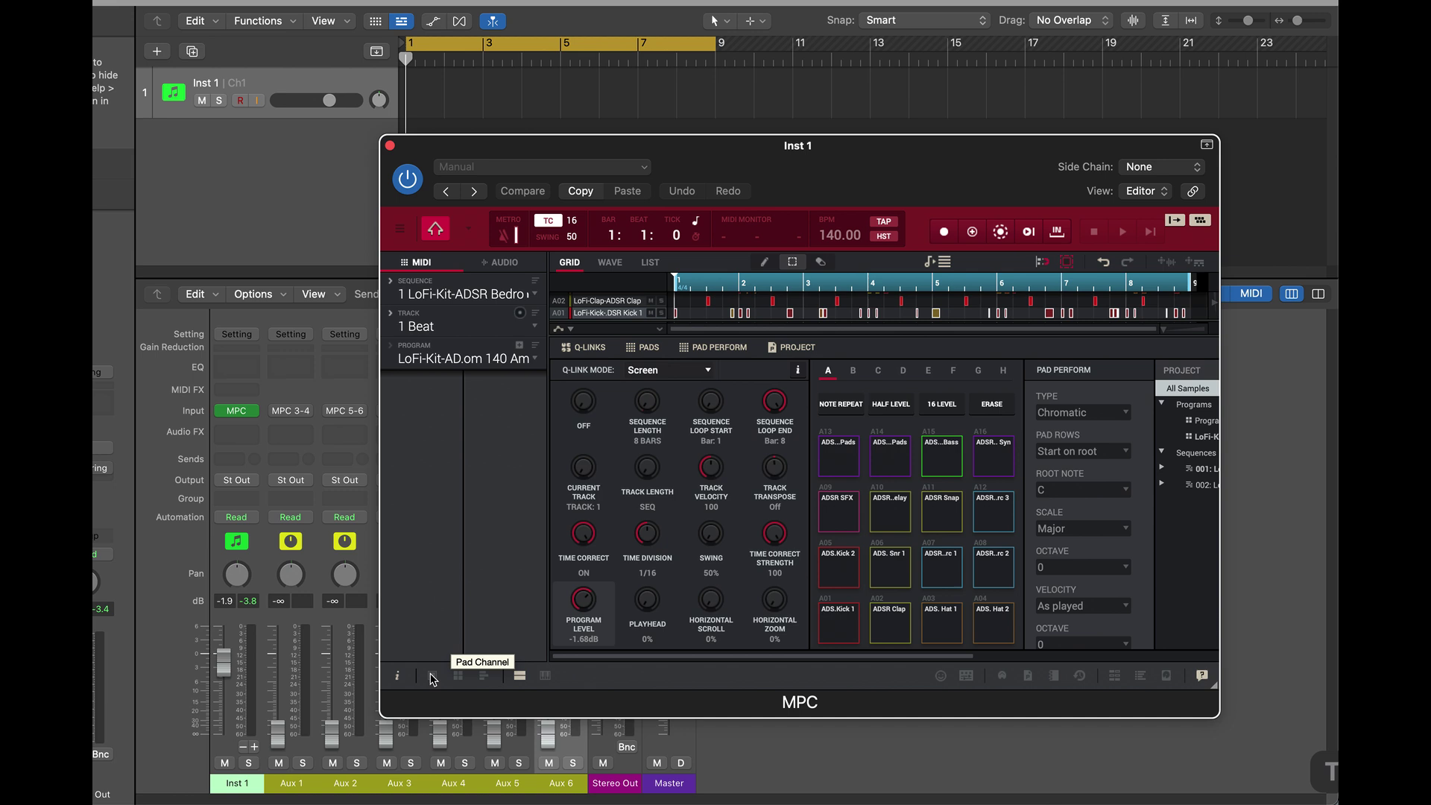
left_click(432, 677)
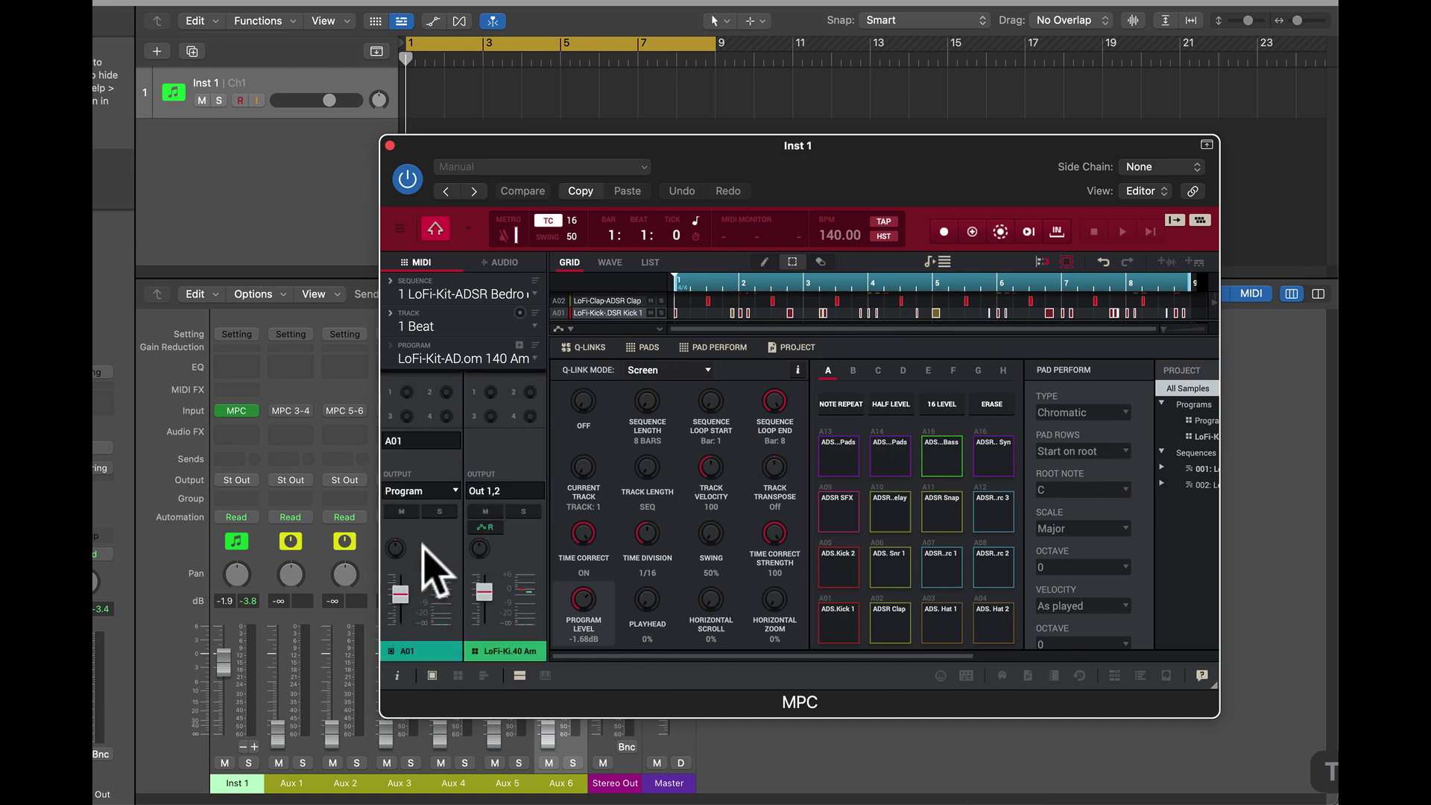
left_click(447, 492)
mouse_move(444, 552)
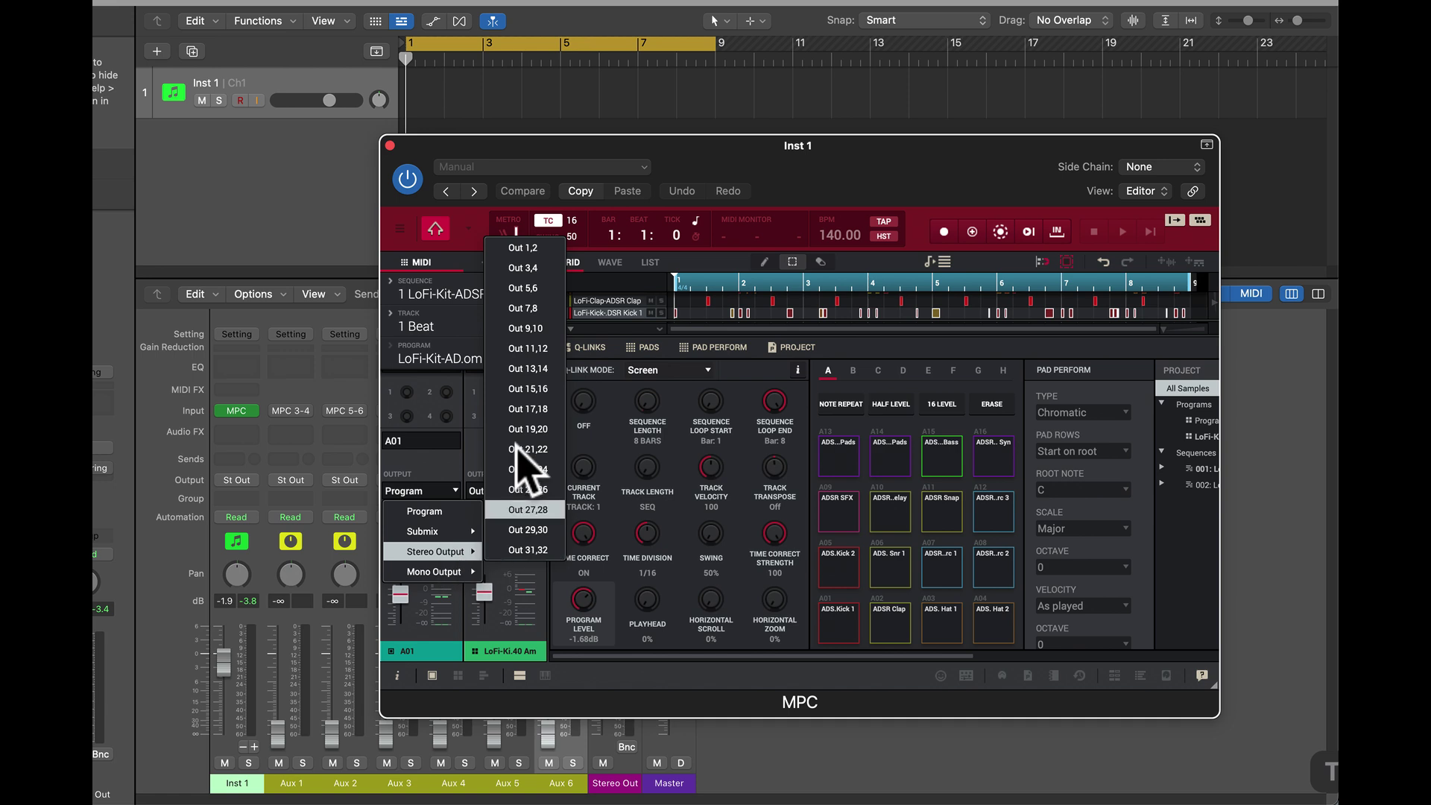
left_click(535, 267)
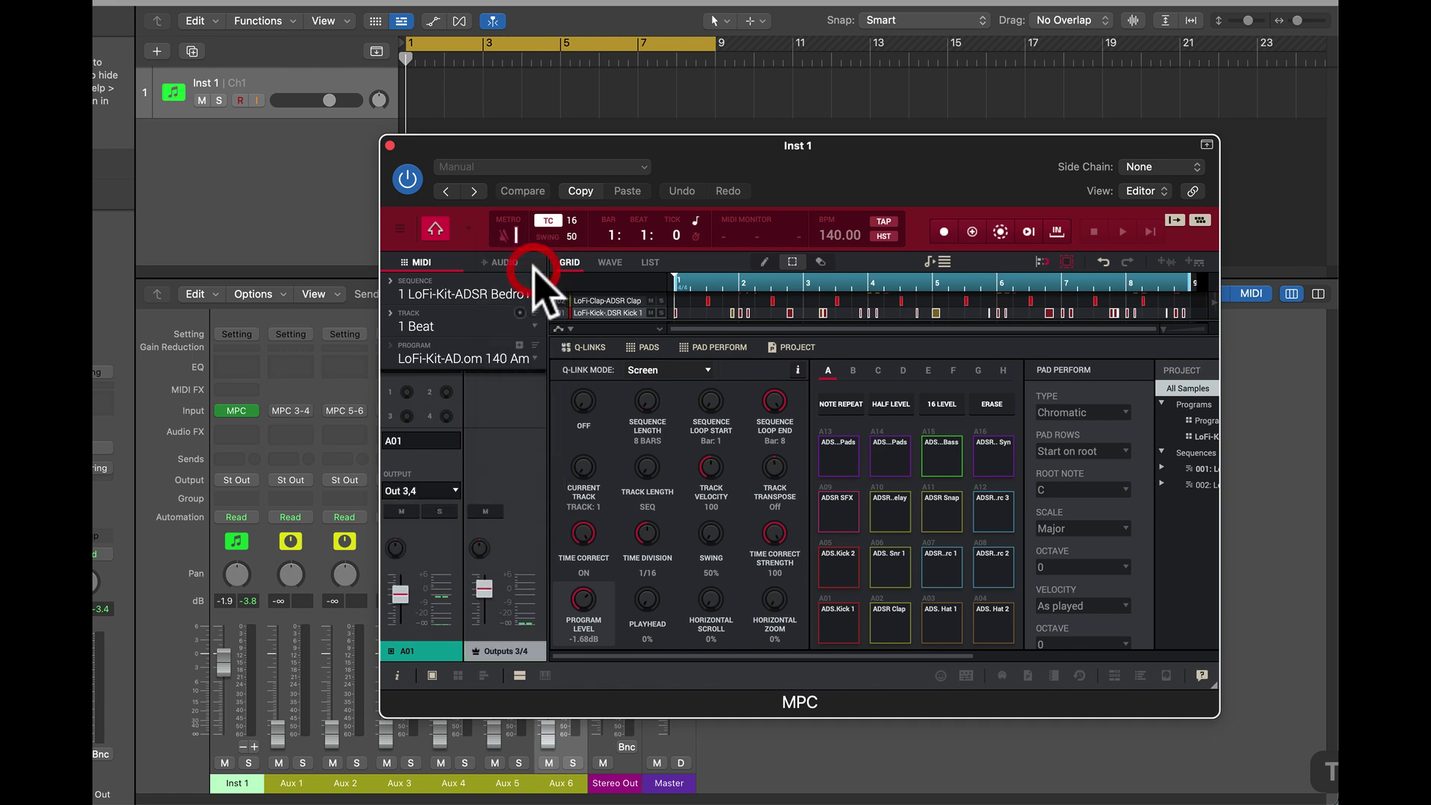
- Route pad A02 to Out 5,6 and pad A03 to Out 7,8
left_click(894, 636)
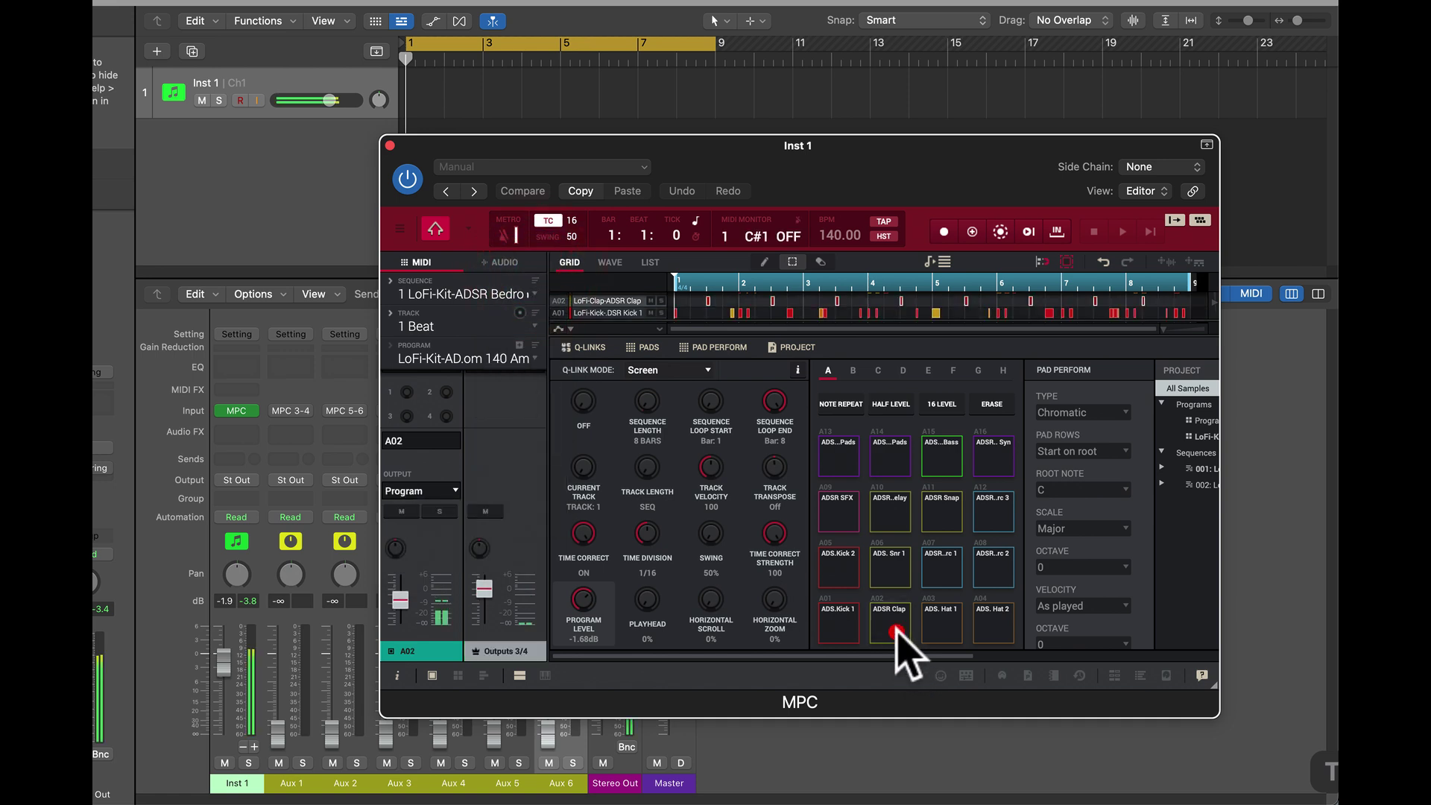
left_click(456, 491)
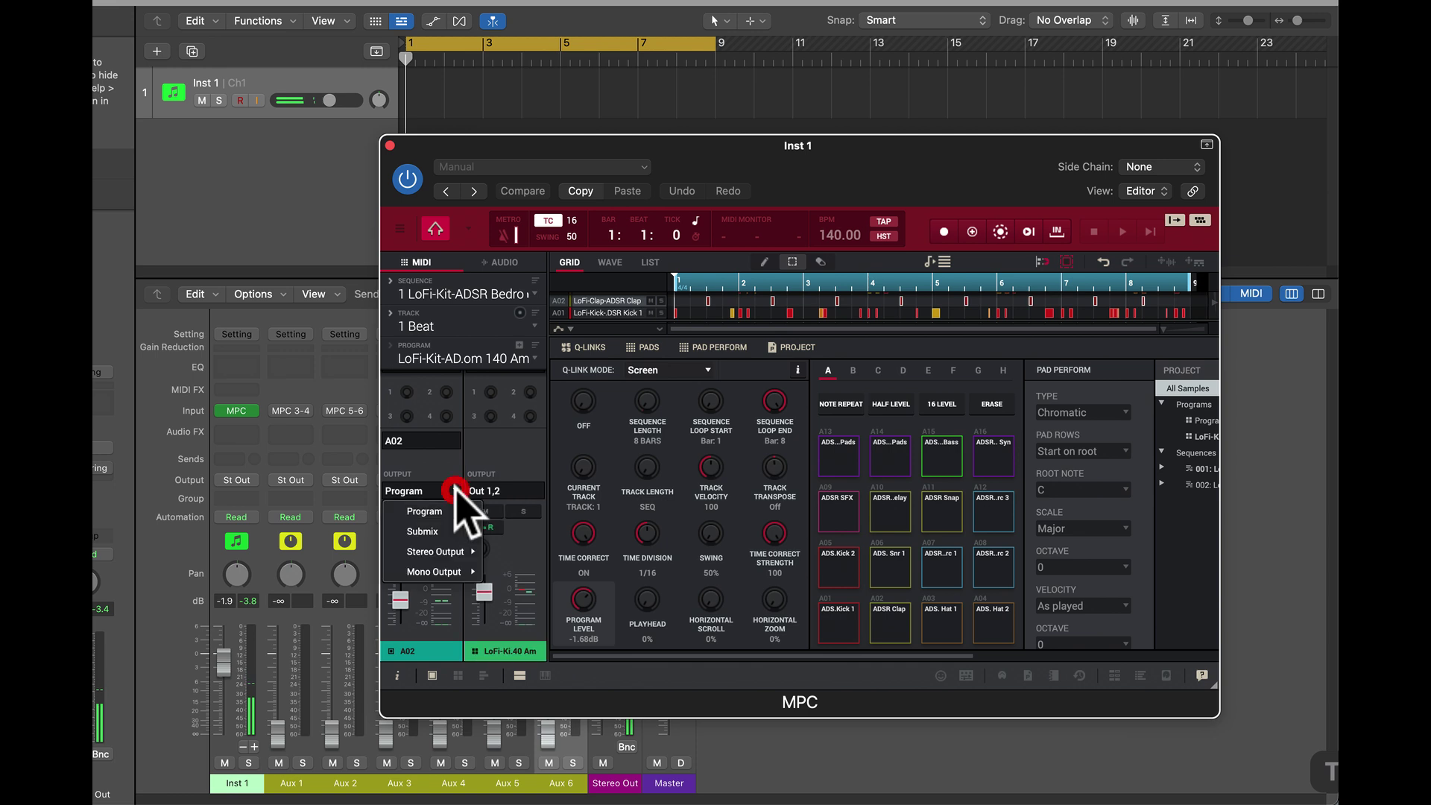
mouse_move(436, 552)
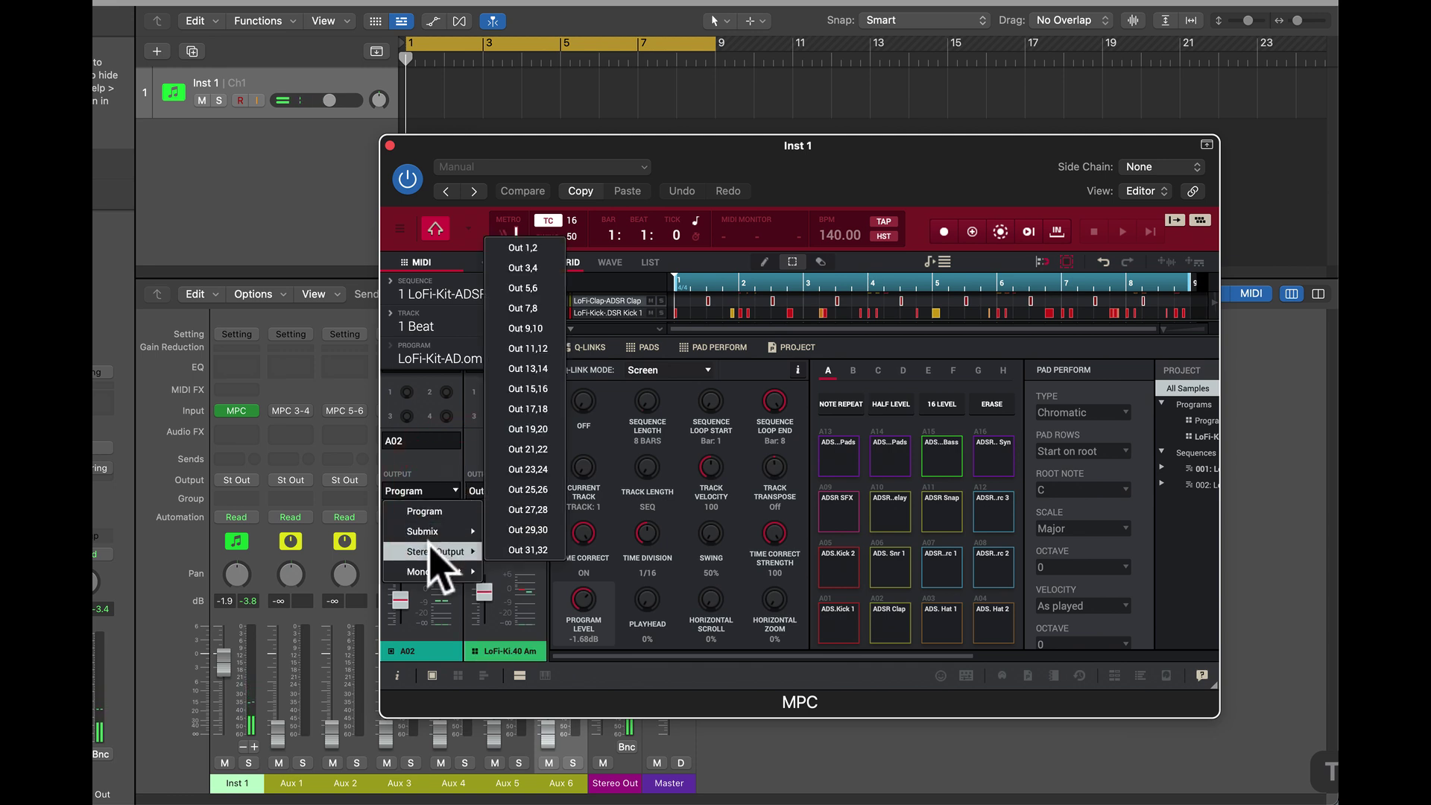
left_click(528, 293)
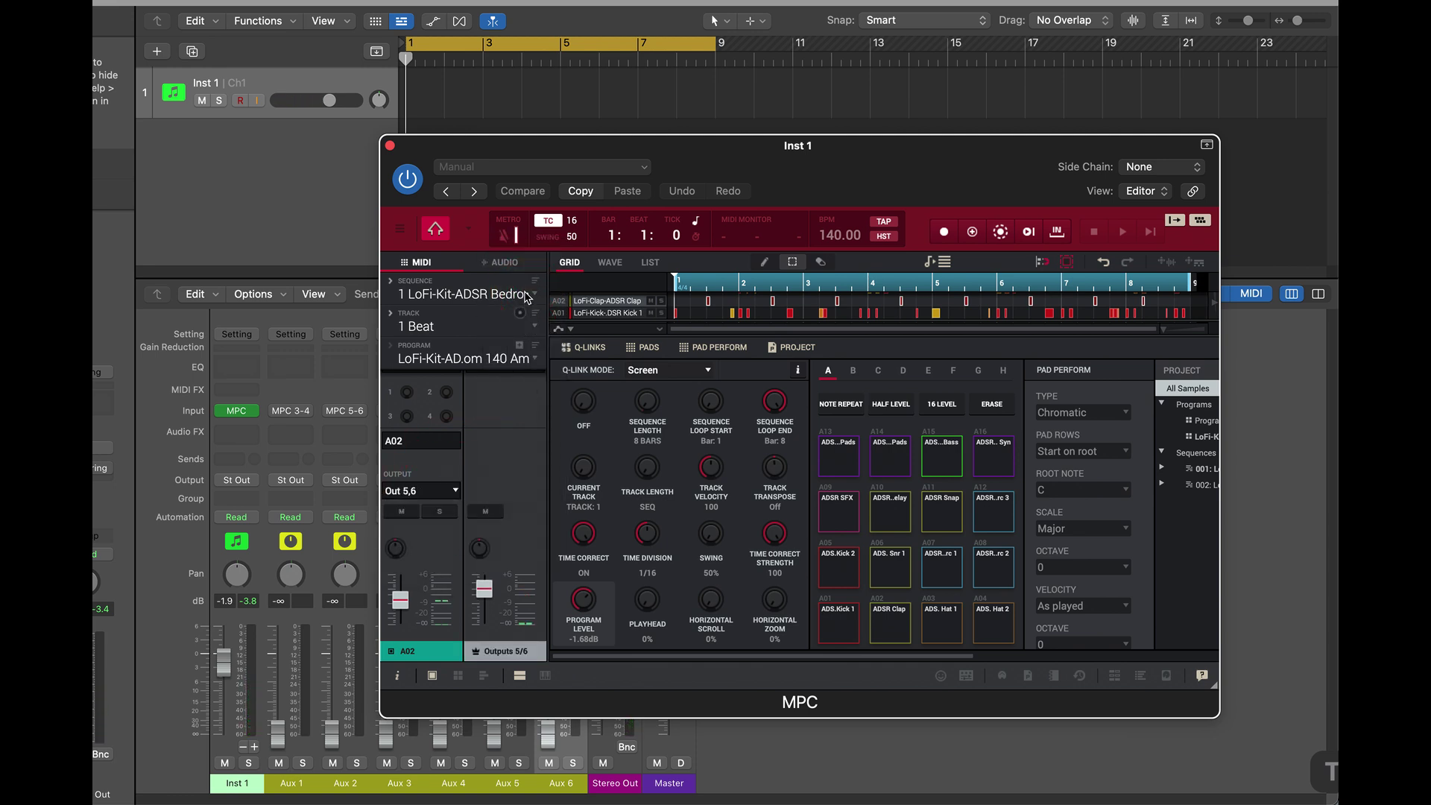
left_click(943, 620)
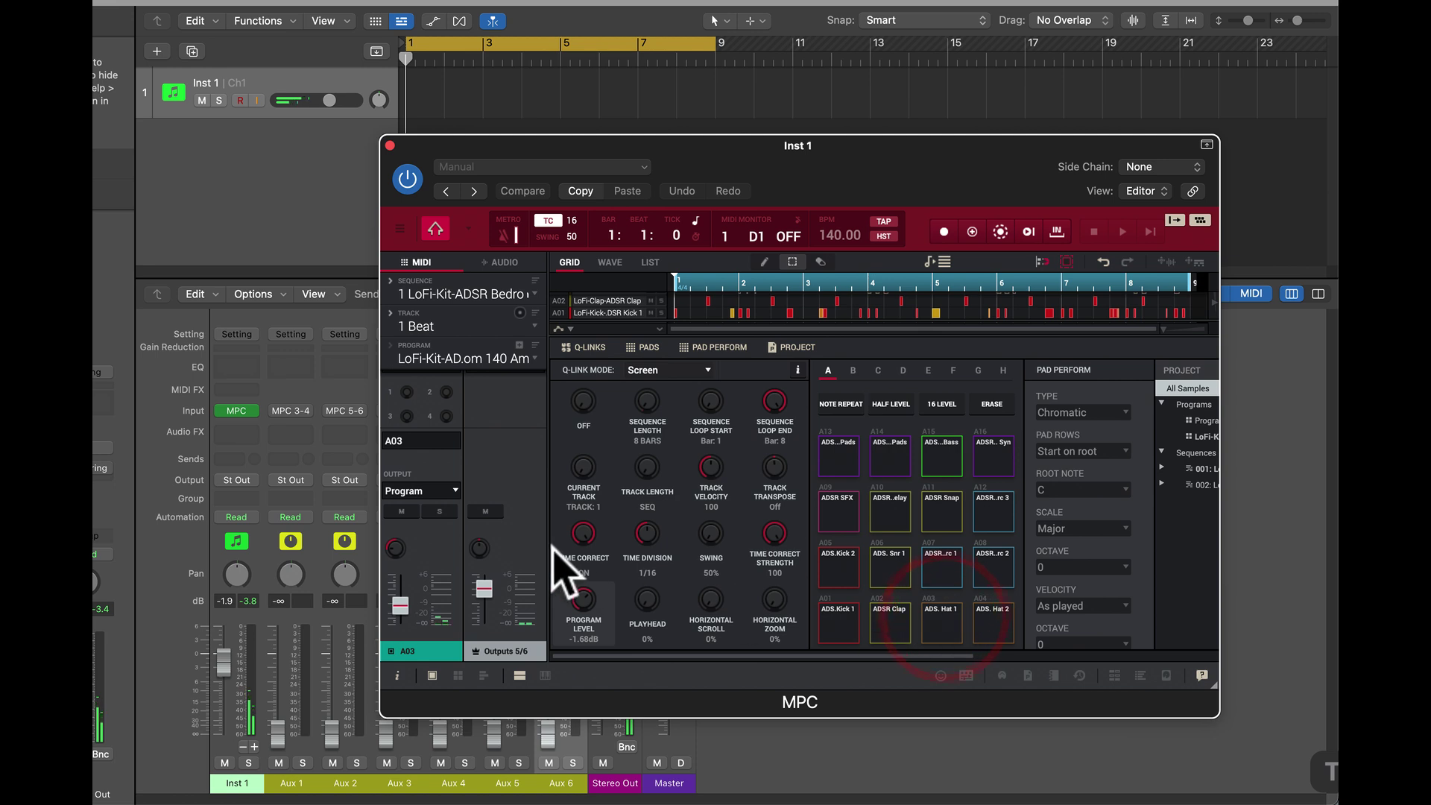
left_click(454, 489)
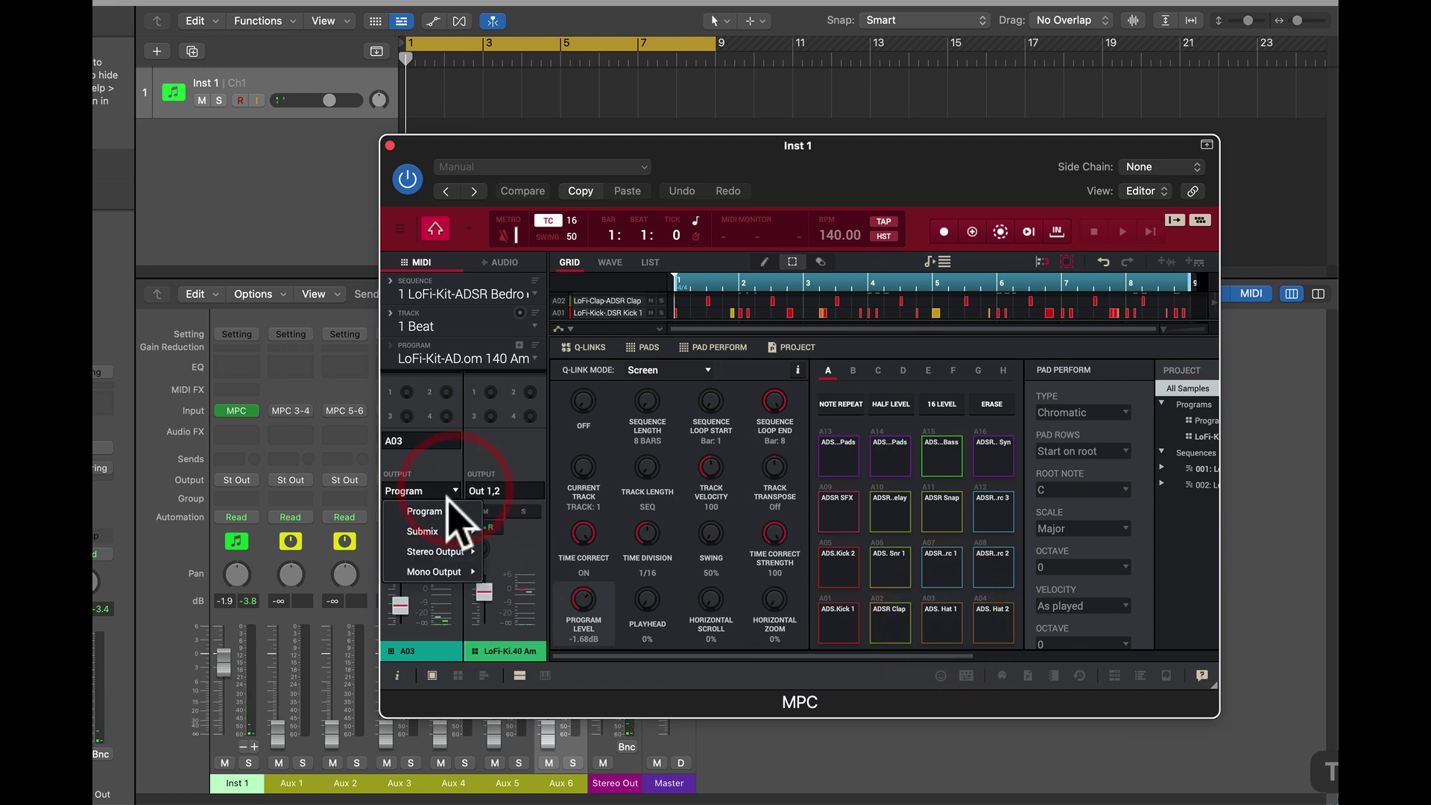
mouse_move(458, 552)
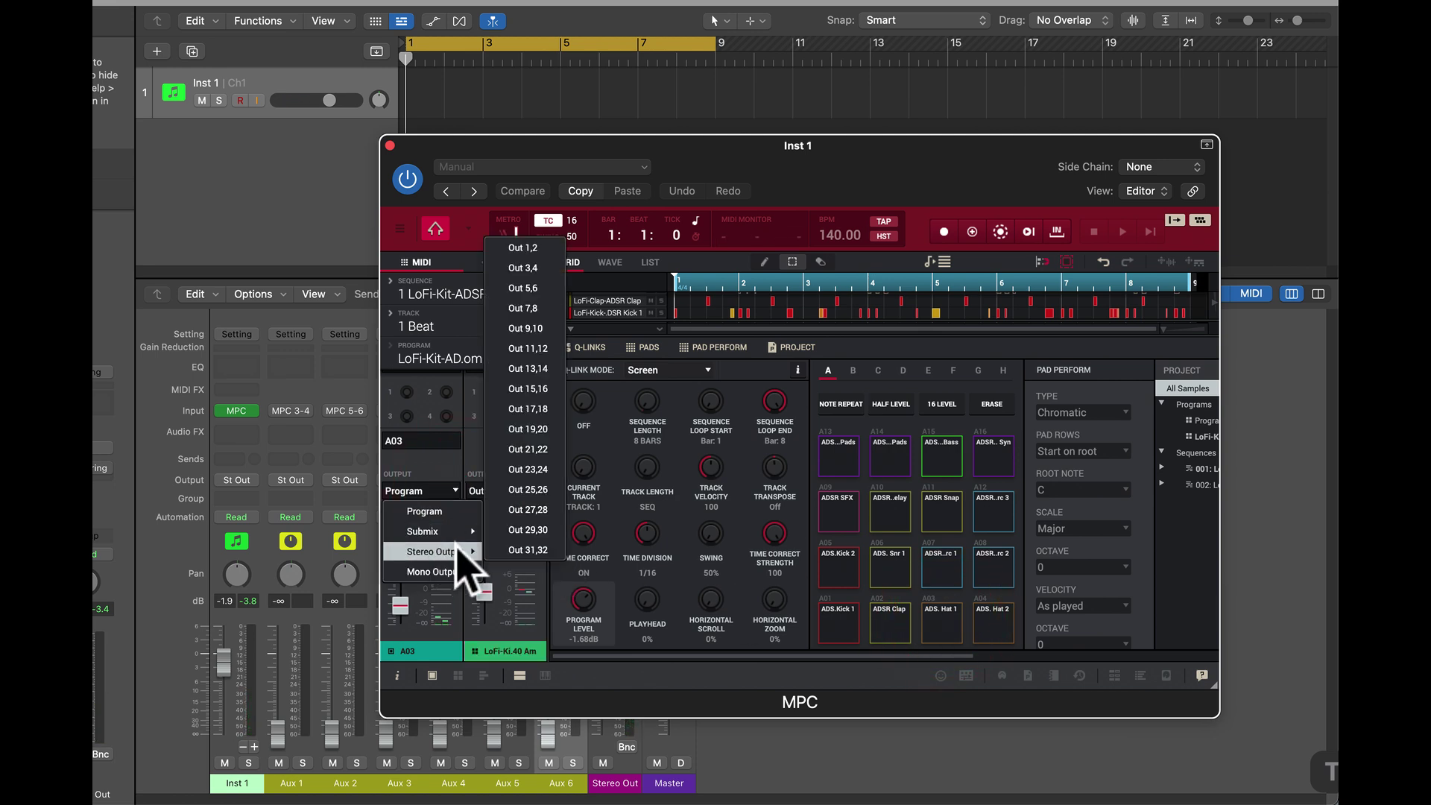
left_click(526, 308)
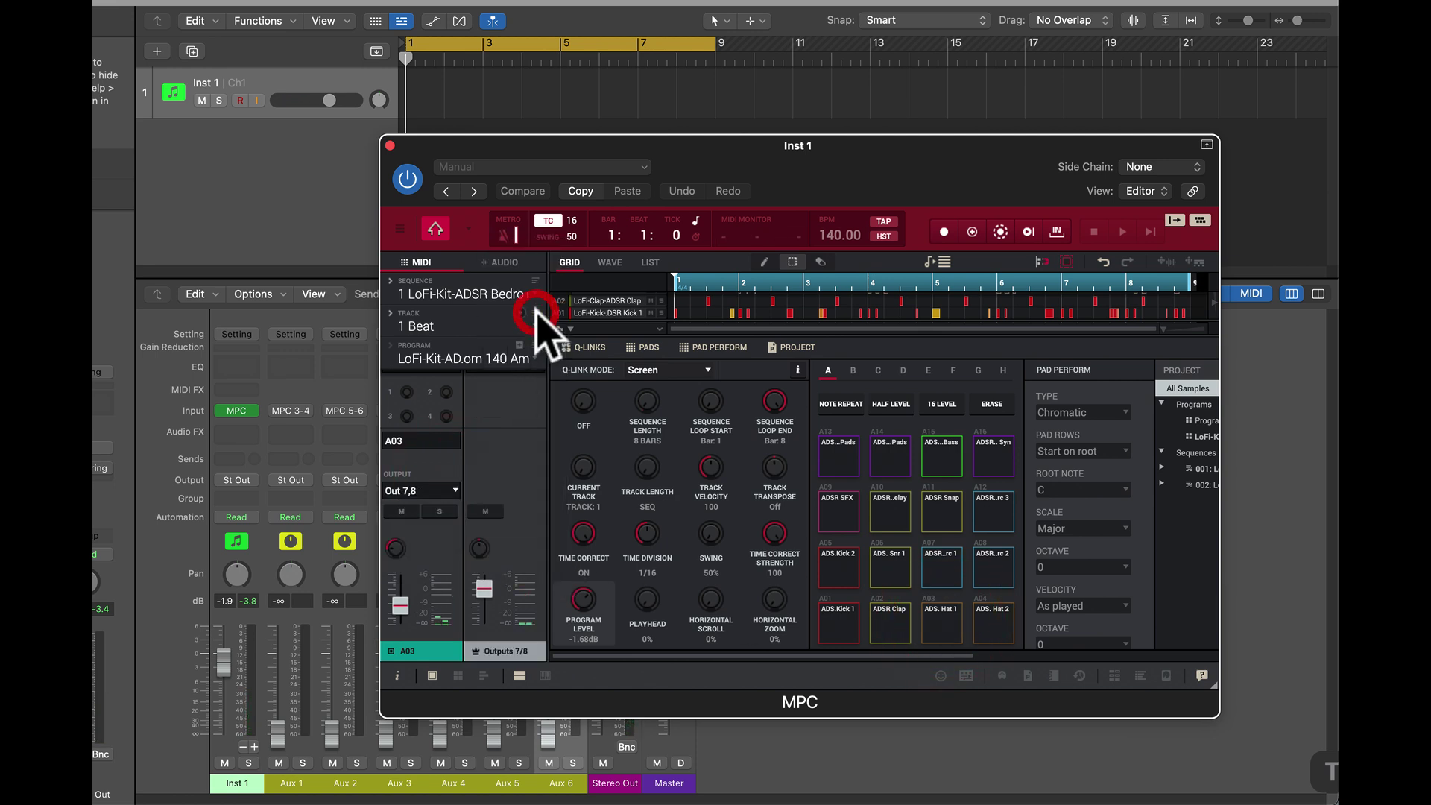
- Route pad A04 to Out 9,10 and pad A05 to Out 11,12
left_click(1003, 623)
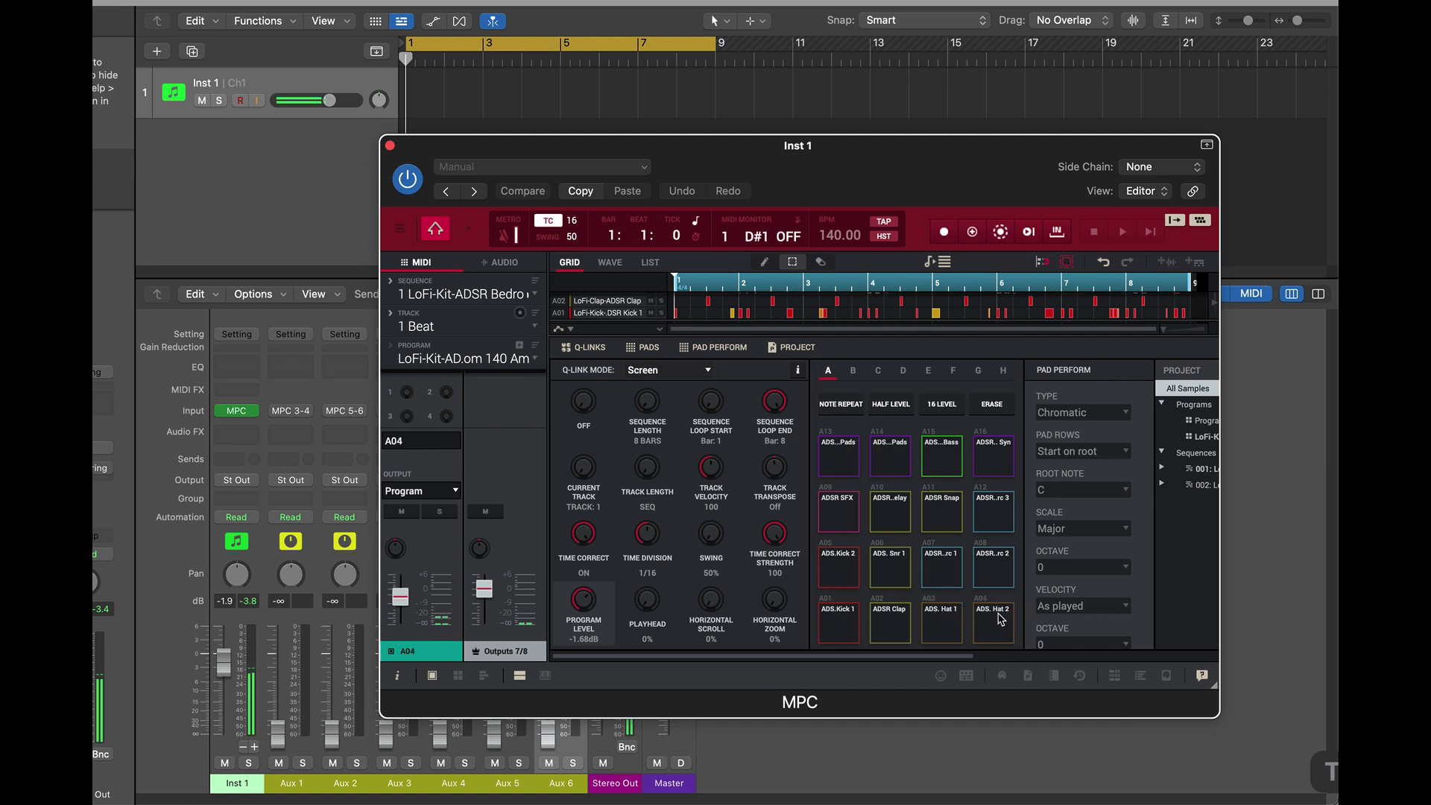
left_click(455, 492)
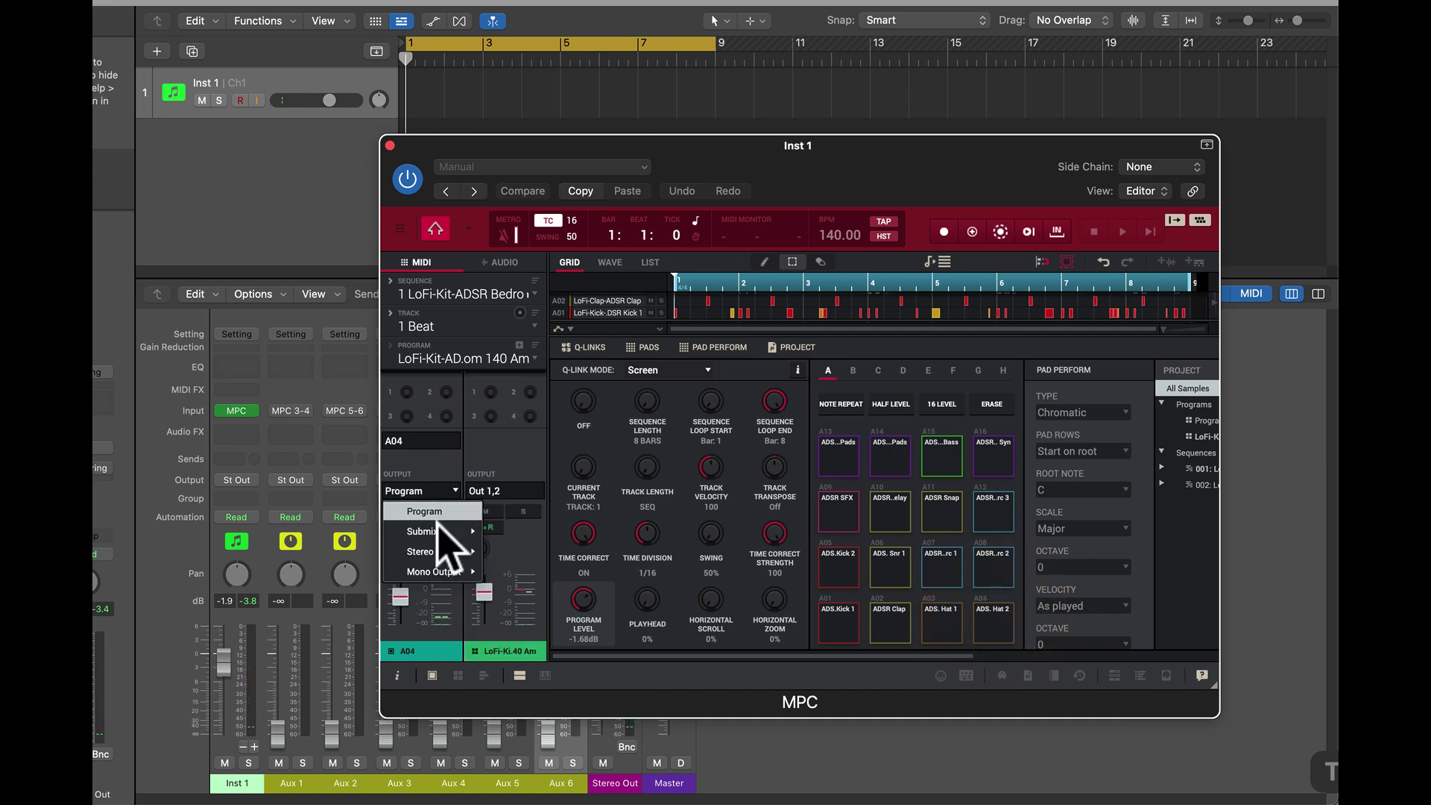
mouse_move(446, 553)
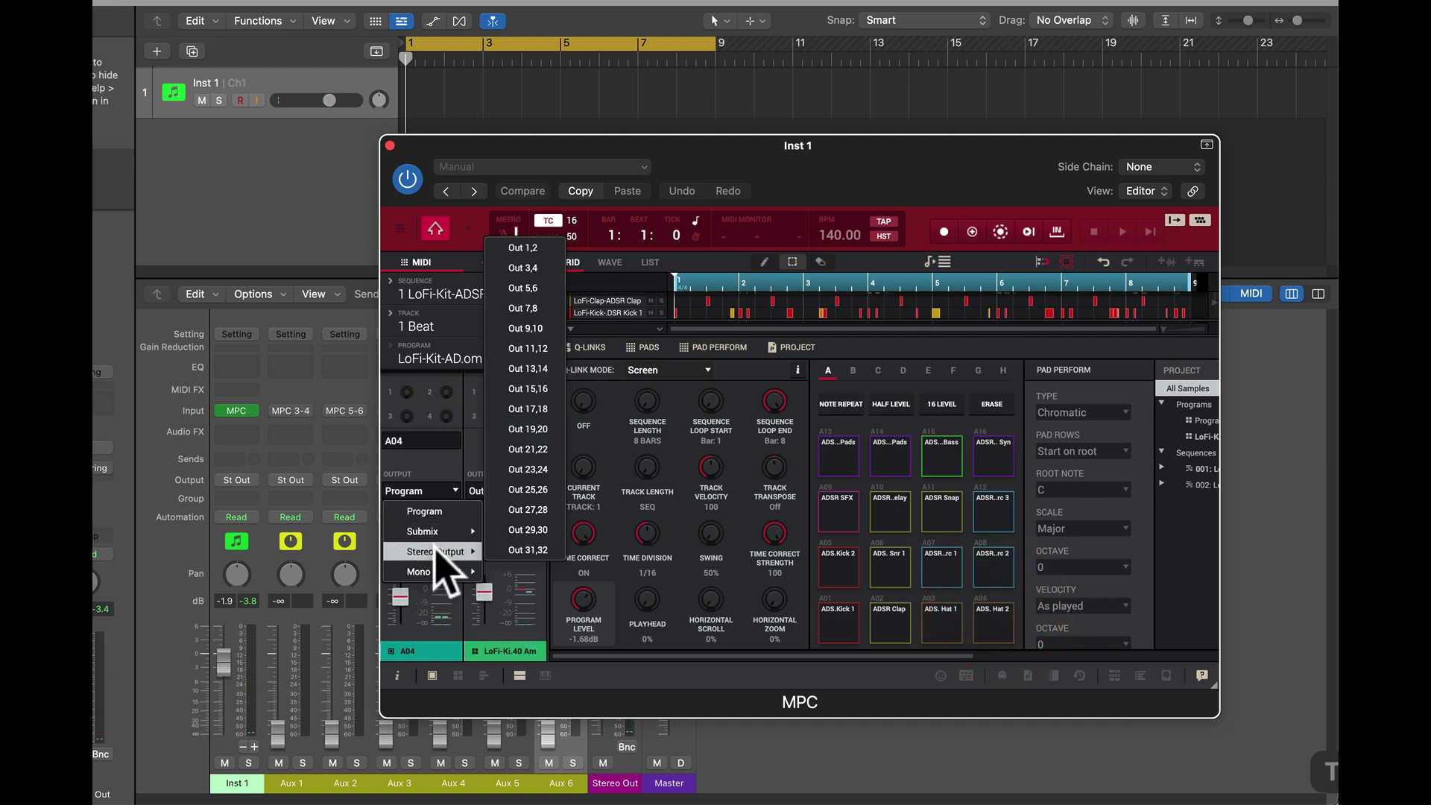
left_click(525, 329)
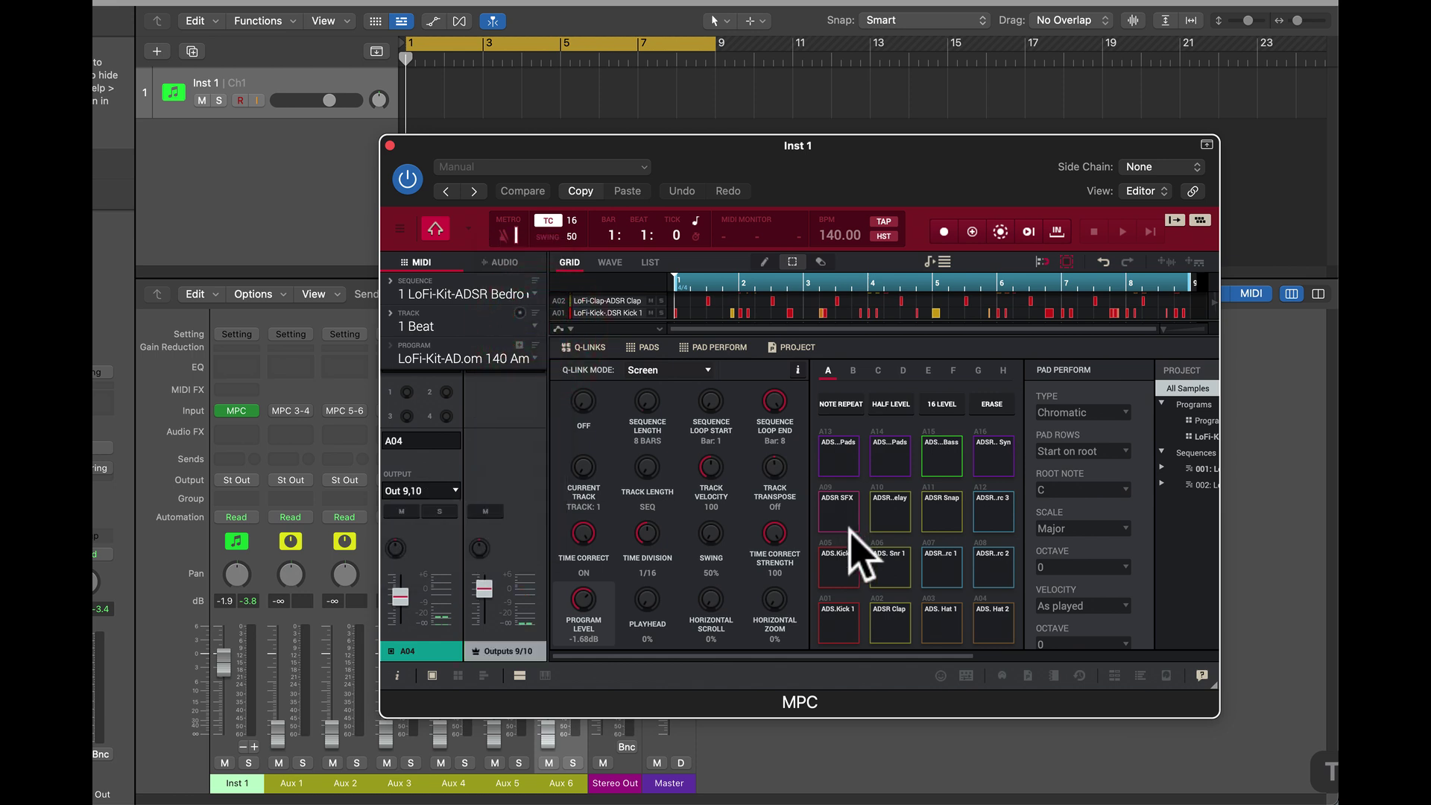
left_click(837, 570)
left_click(455, 491)
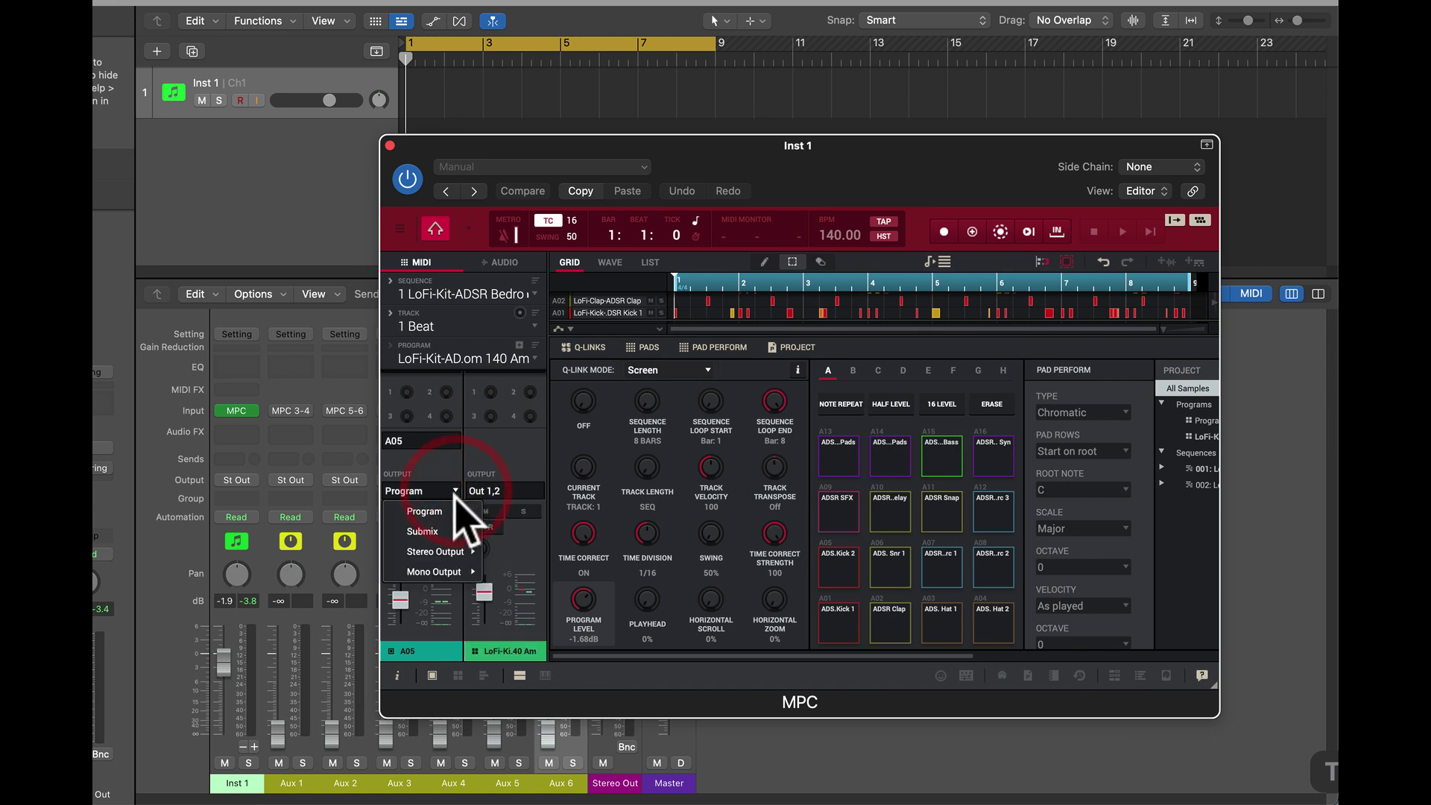
mouse_move(471, 550)
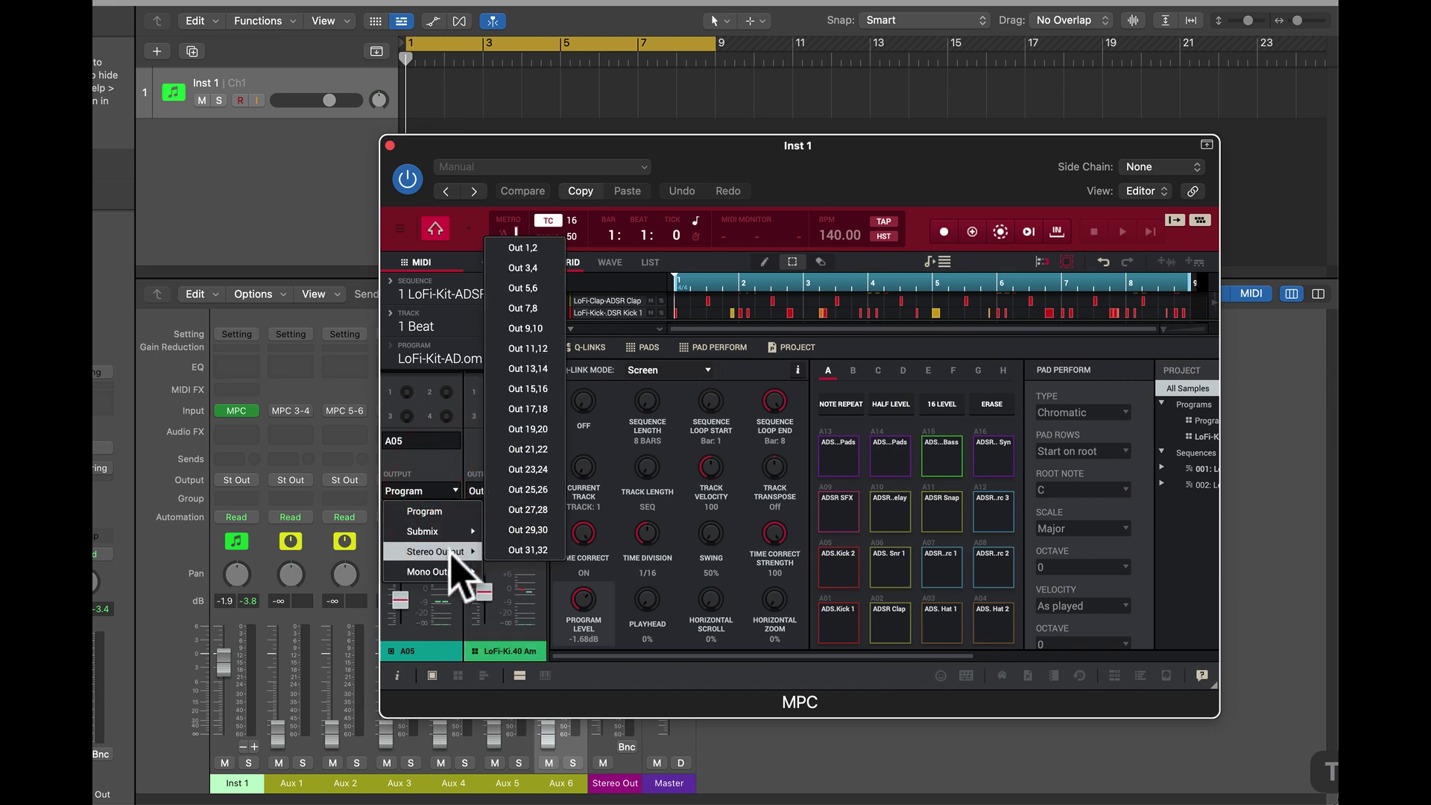
left_click(527, 348)
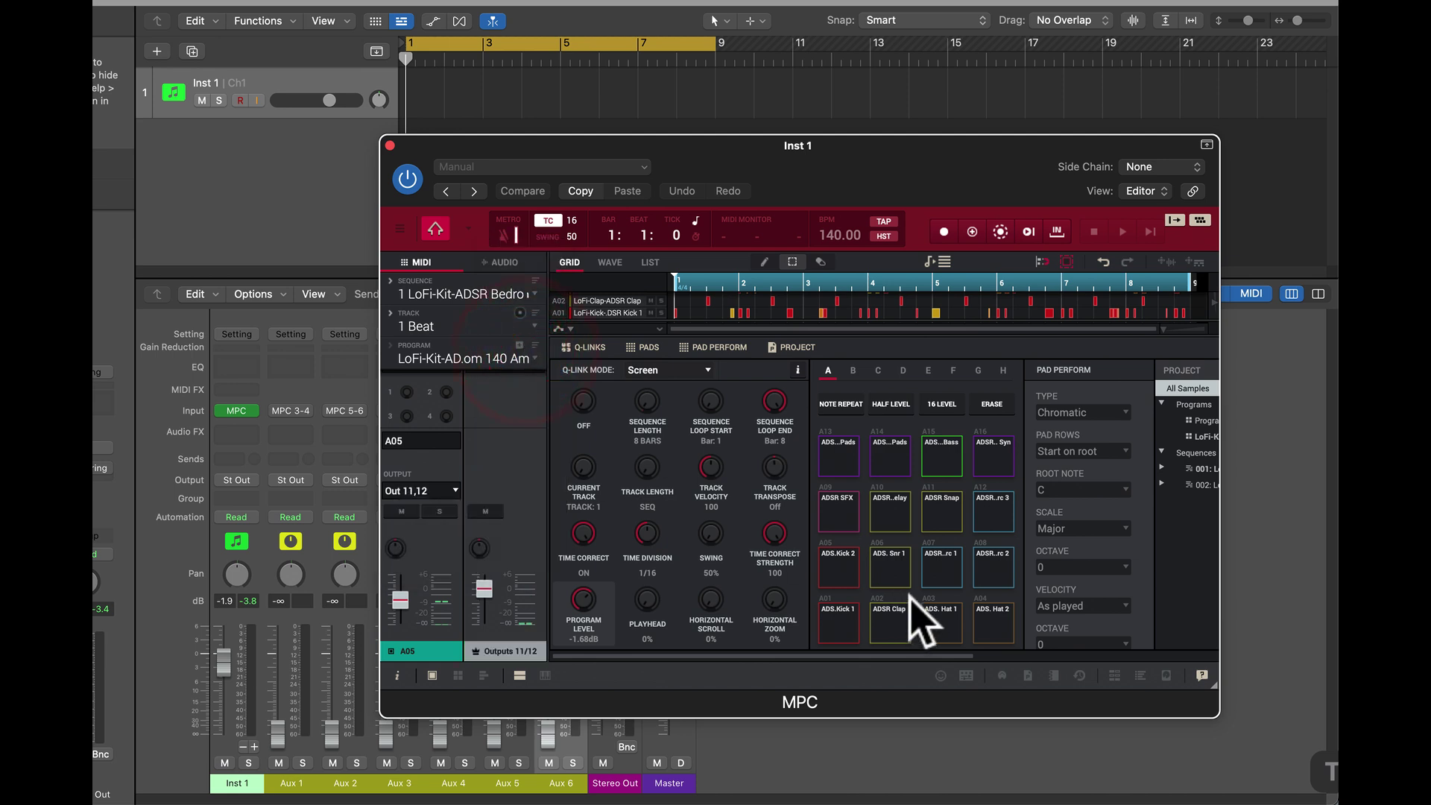
- Route pad A06 to Out 13,14, then play pads A01 and A02 to test routing
left_click(893, 576)
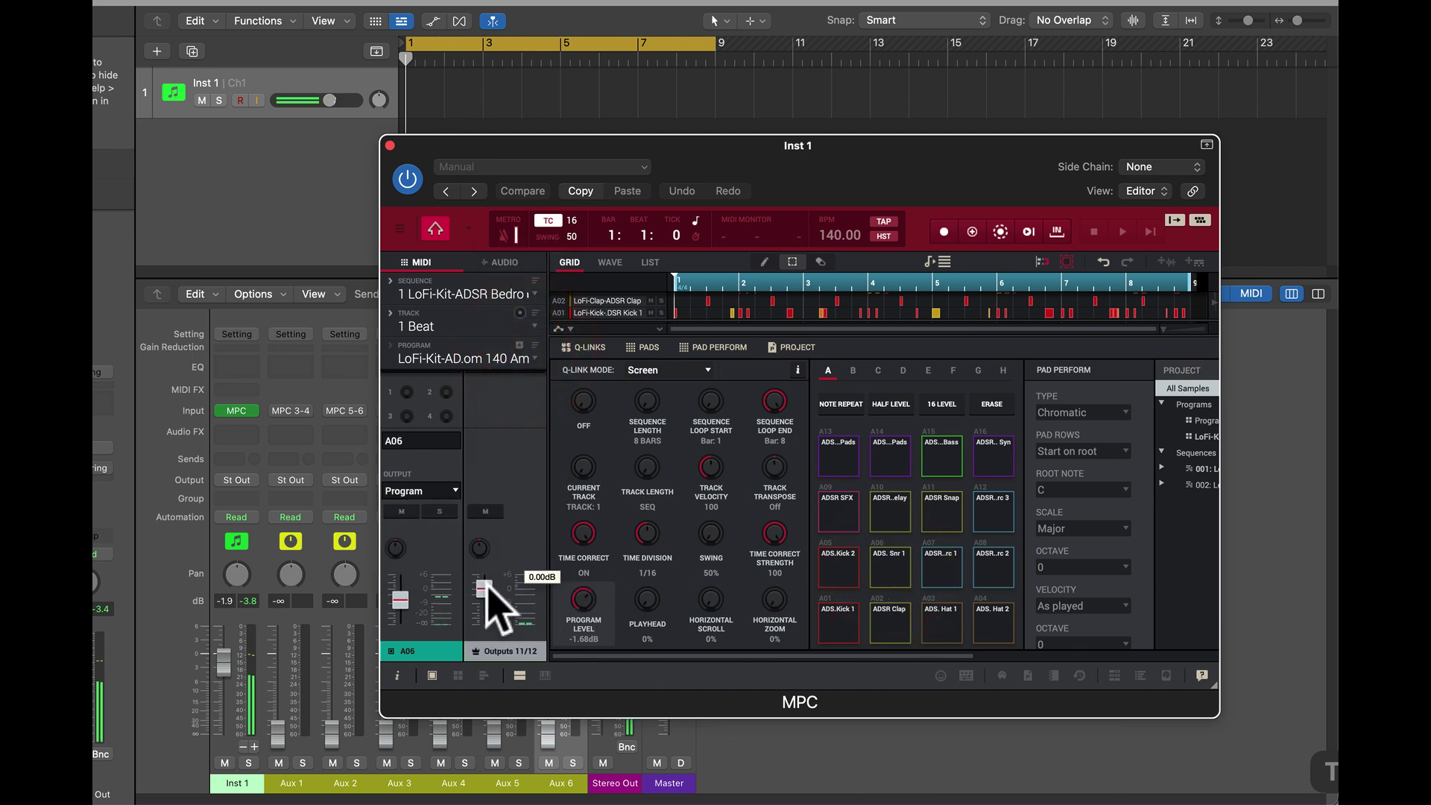
left_click(455, 490)
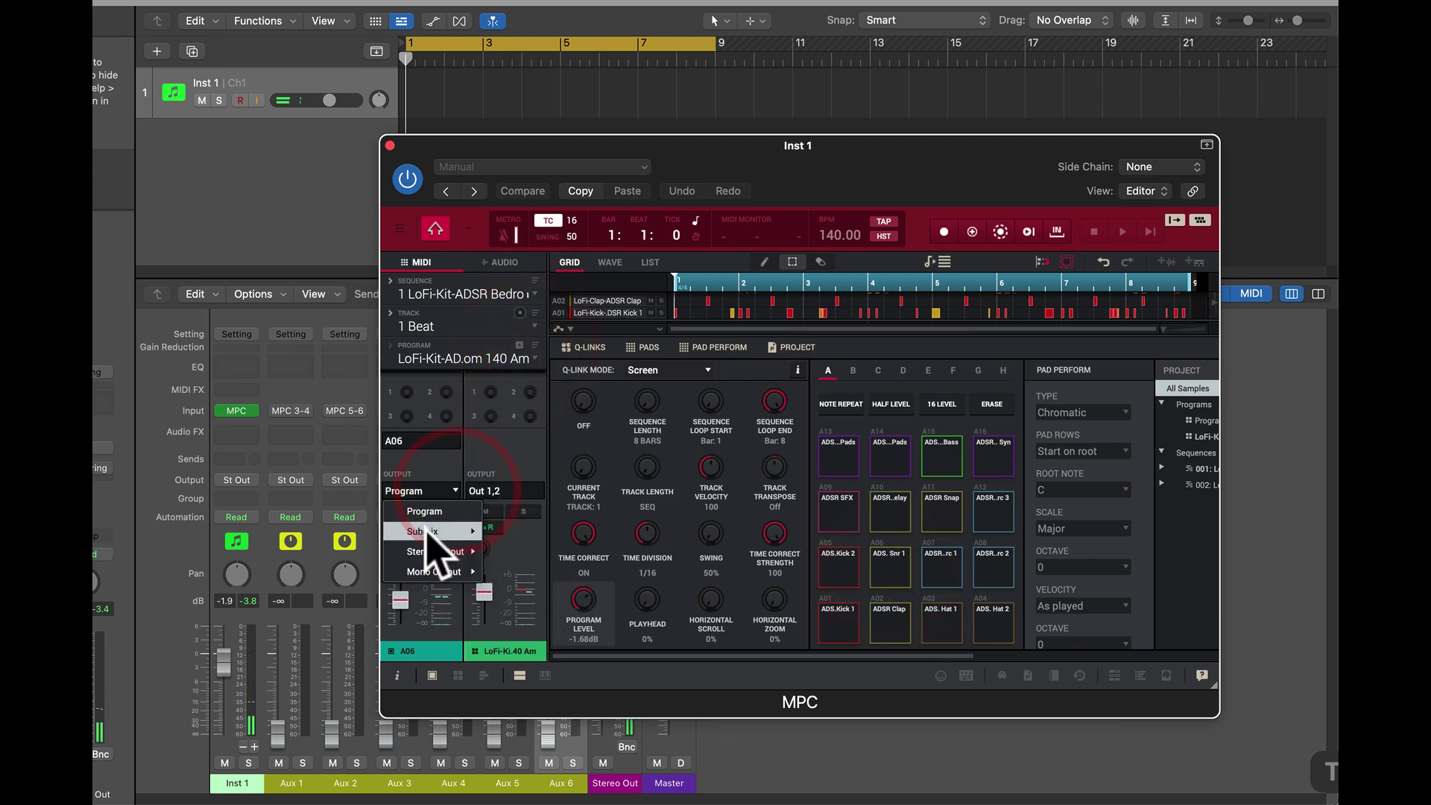
mouse_move(466, 552)
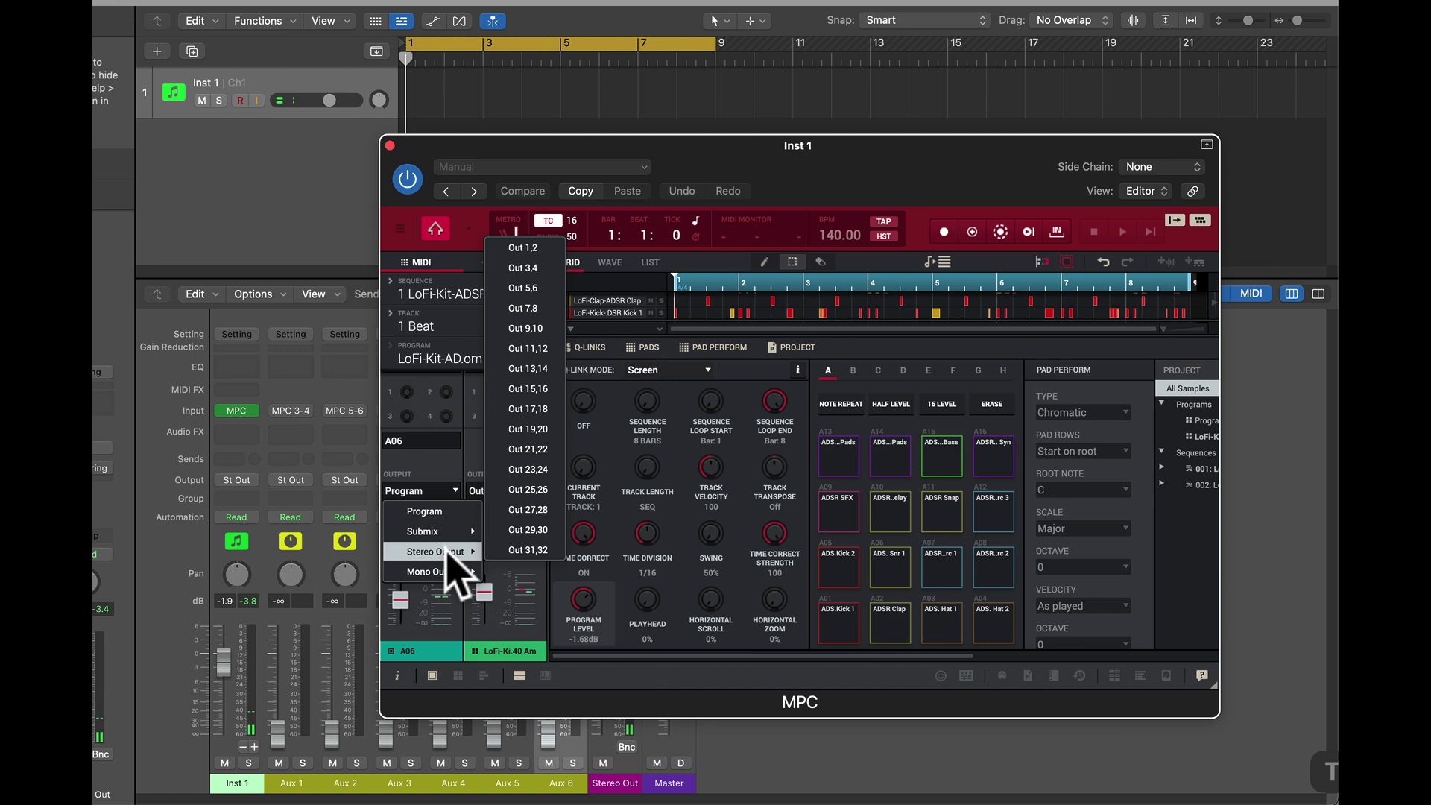
left_click(528, 368)
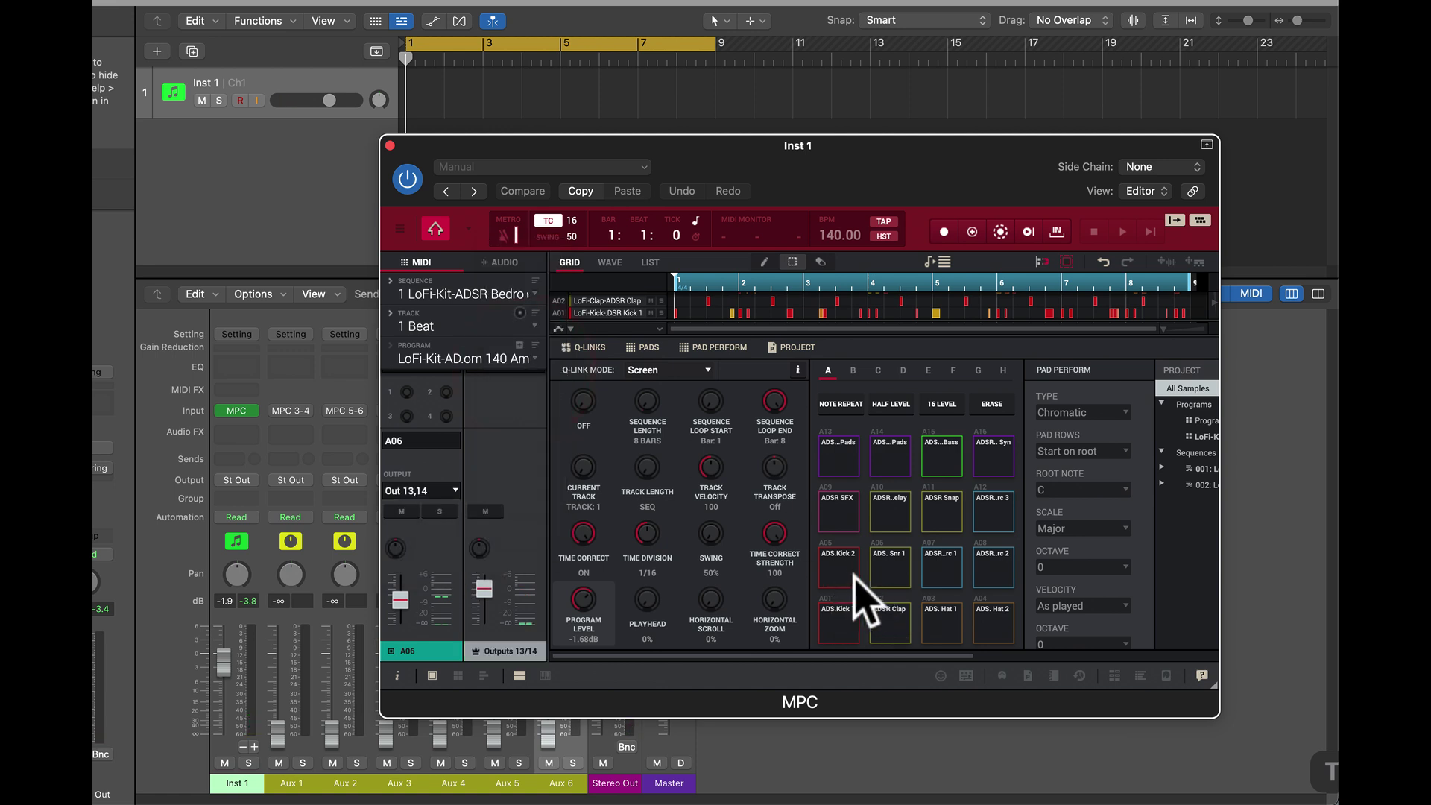
left_click(841, 620)
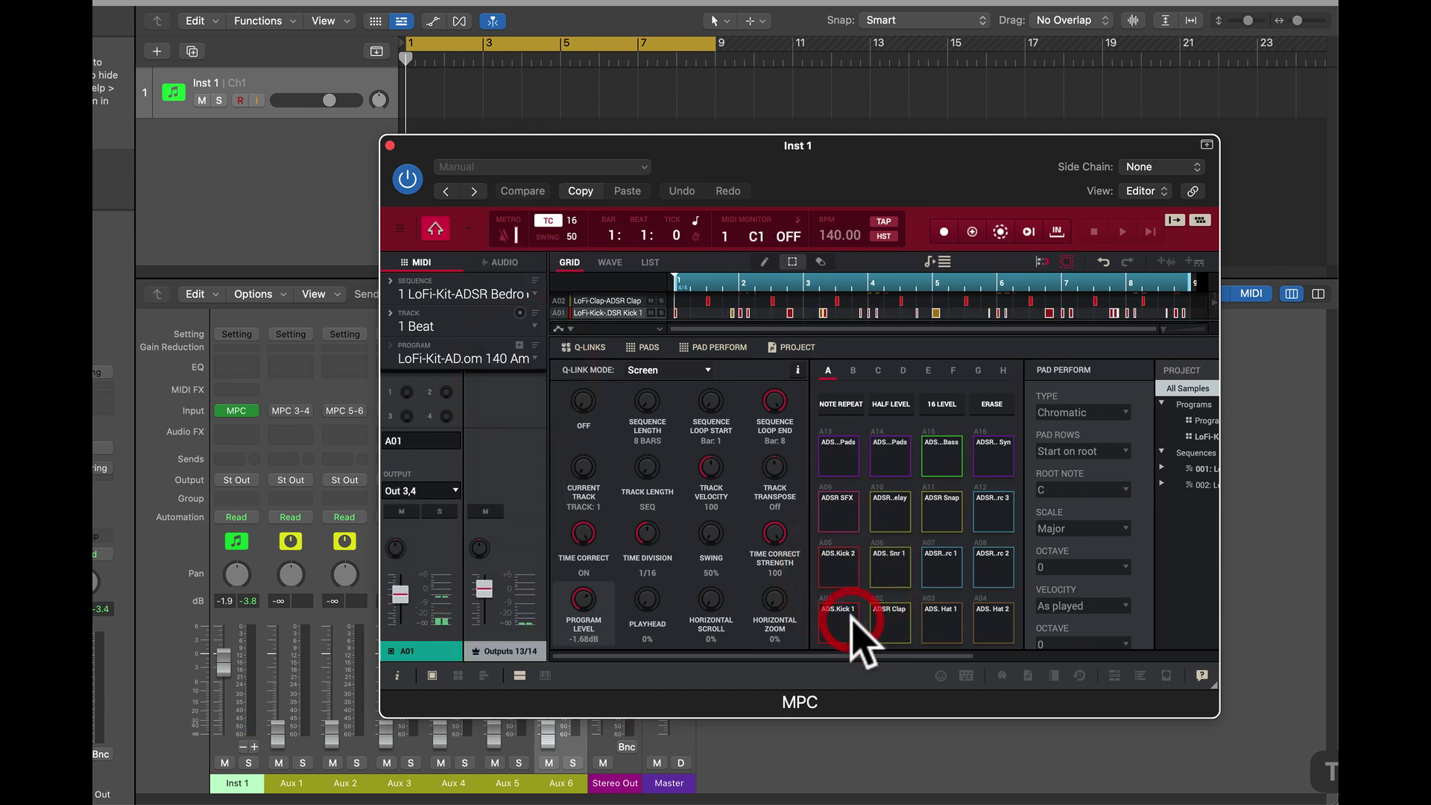
left_click(906, 625)
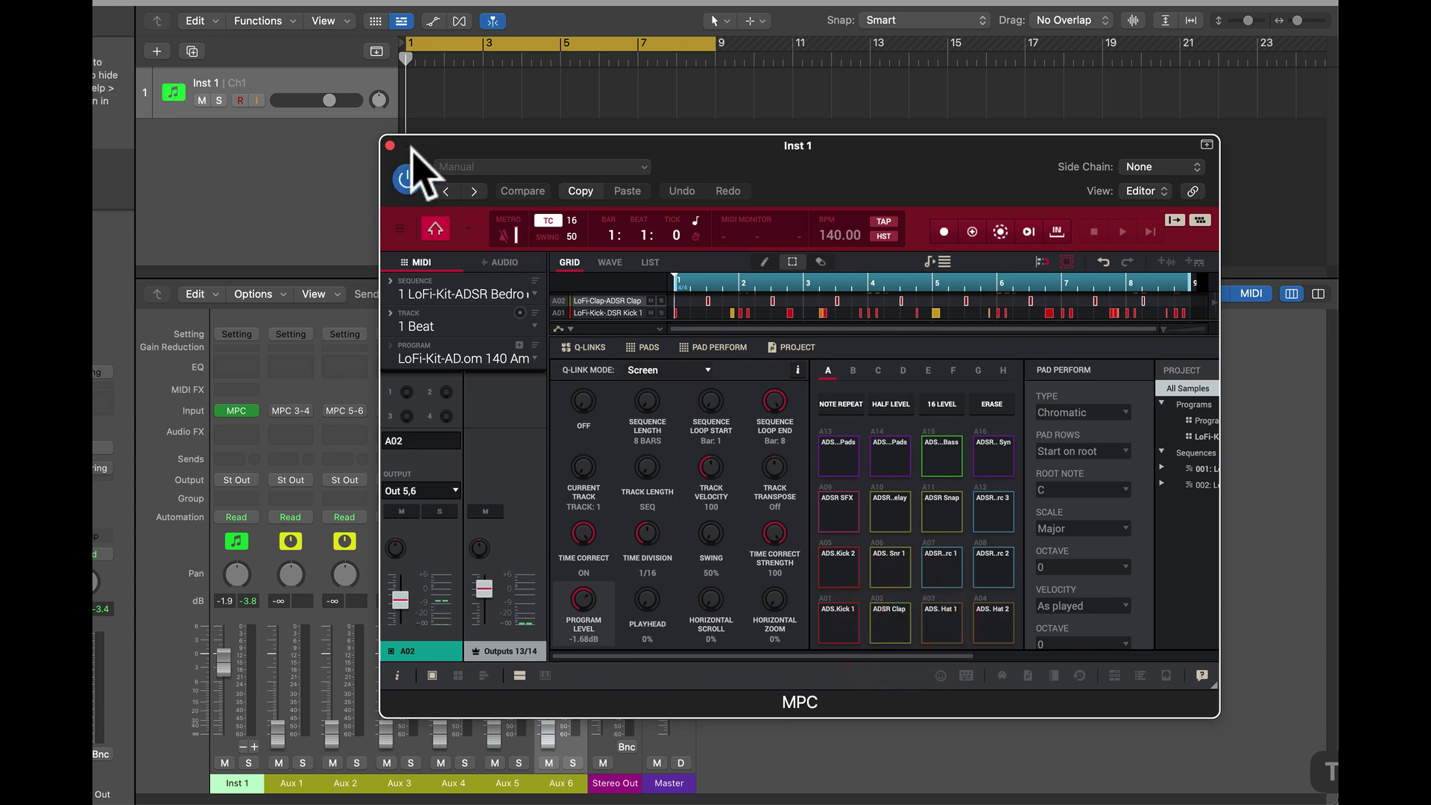
- Move the MPC window aside to reveal the mixer and hit pads A01 and A02 (ADSR Clap)
left_click_drag(410, 146, 716, 85)
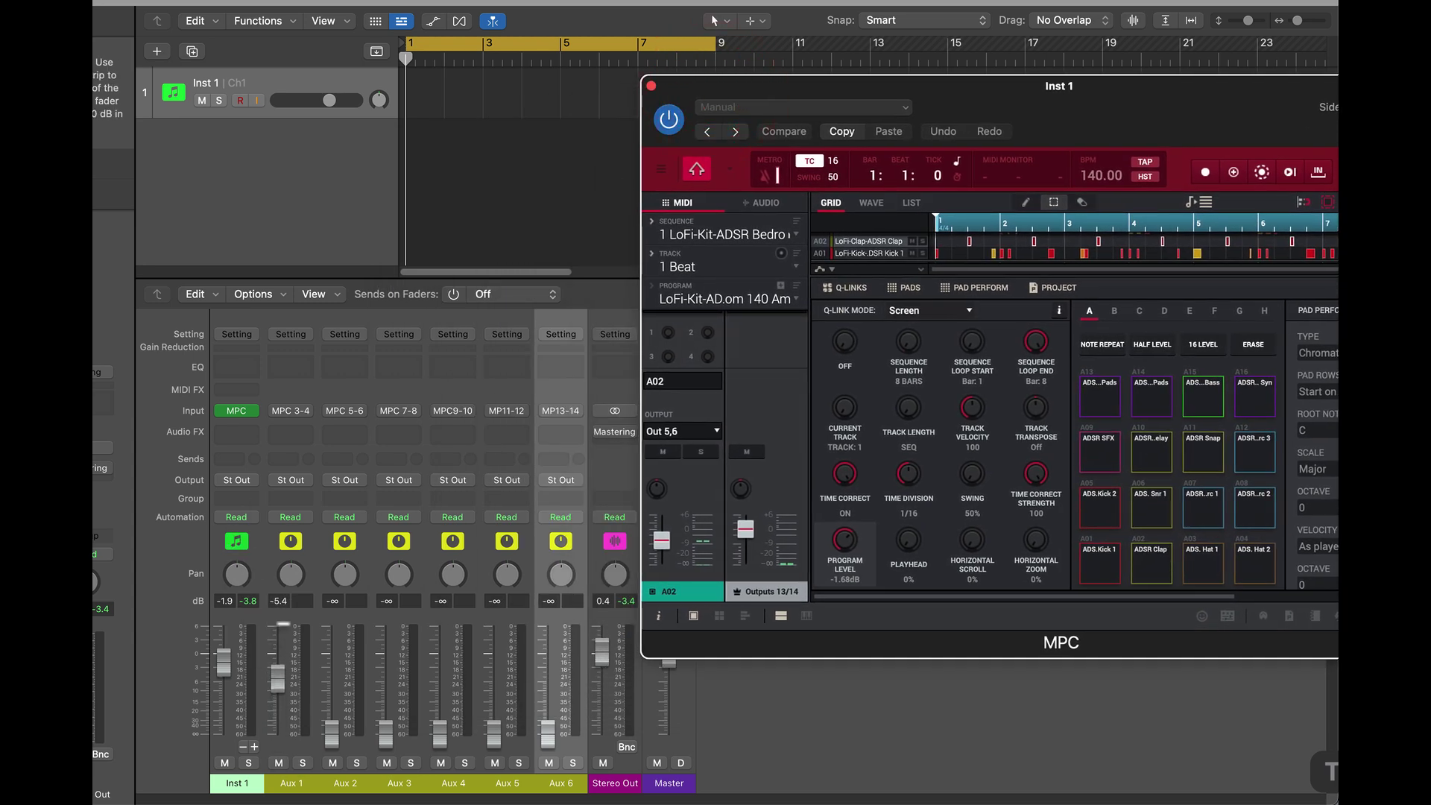
left_click(281, 623)
left_click(1116, 563)
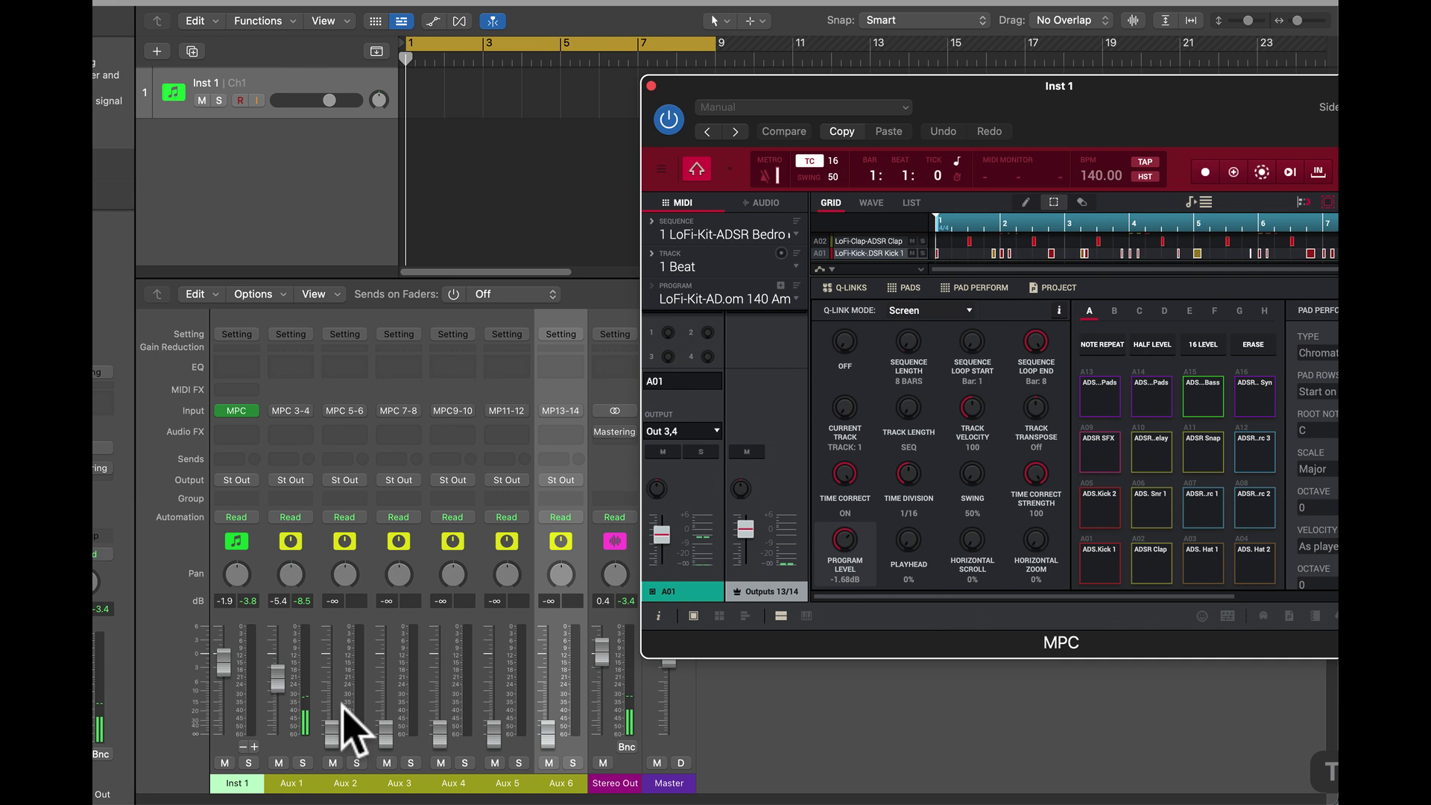
left_click(1145, 566)
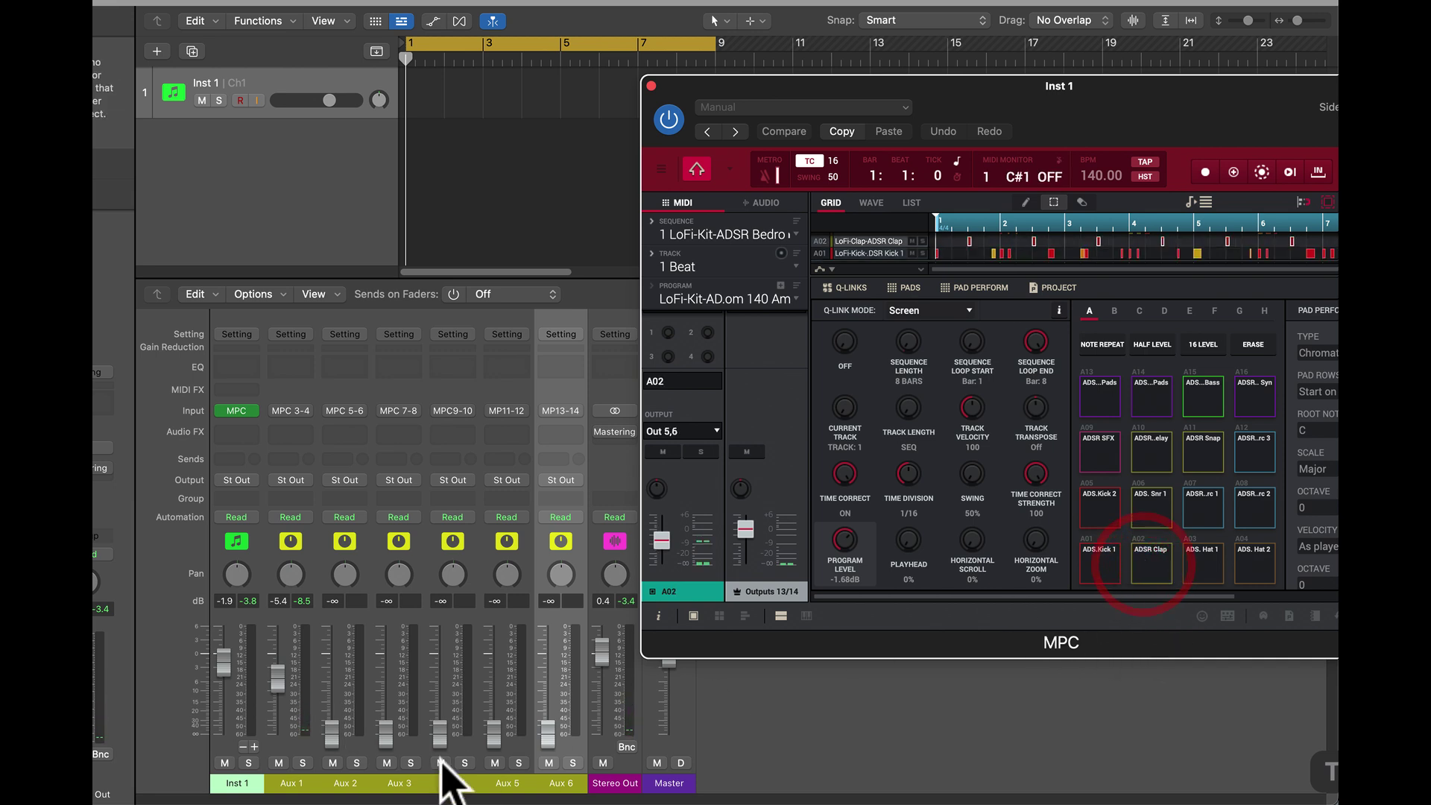
- Raise the Aux 2–Aux 6 faders from -∞, Aux 4–6 to -8.4, -5.7 and -4.3 dB
left_click_drag(334, 729, 332, 675)
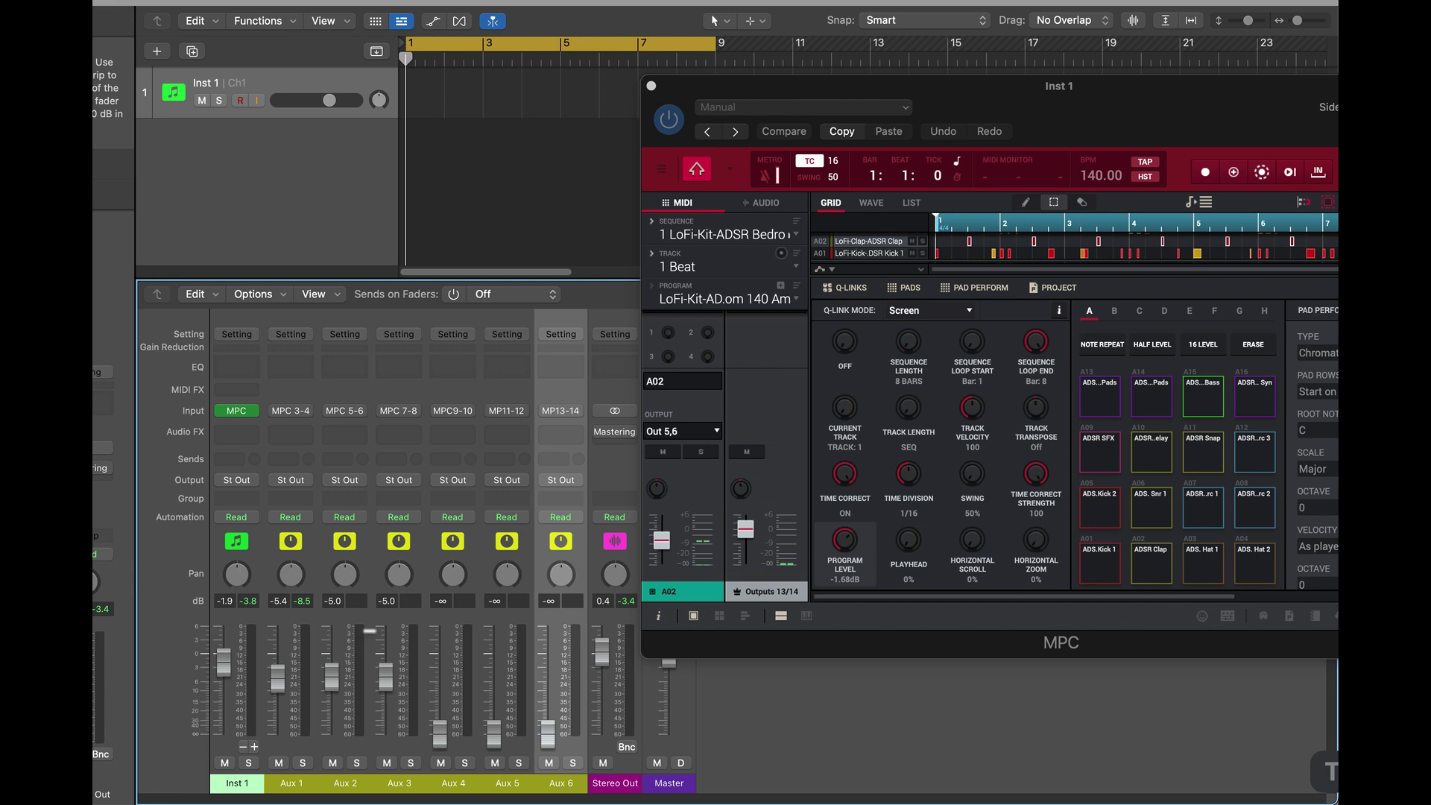
left_click_drag(438, 757, 438, 748)
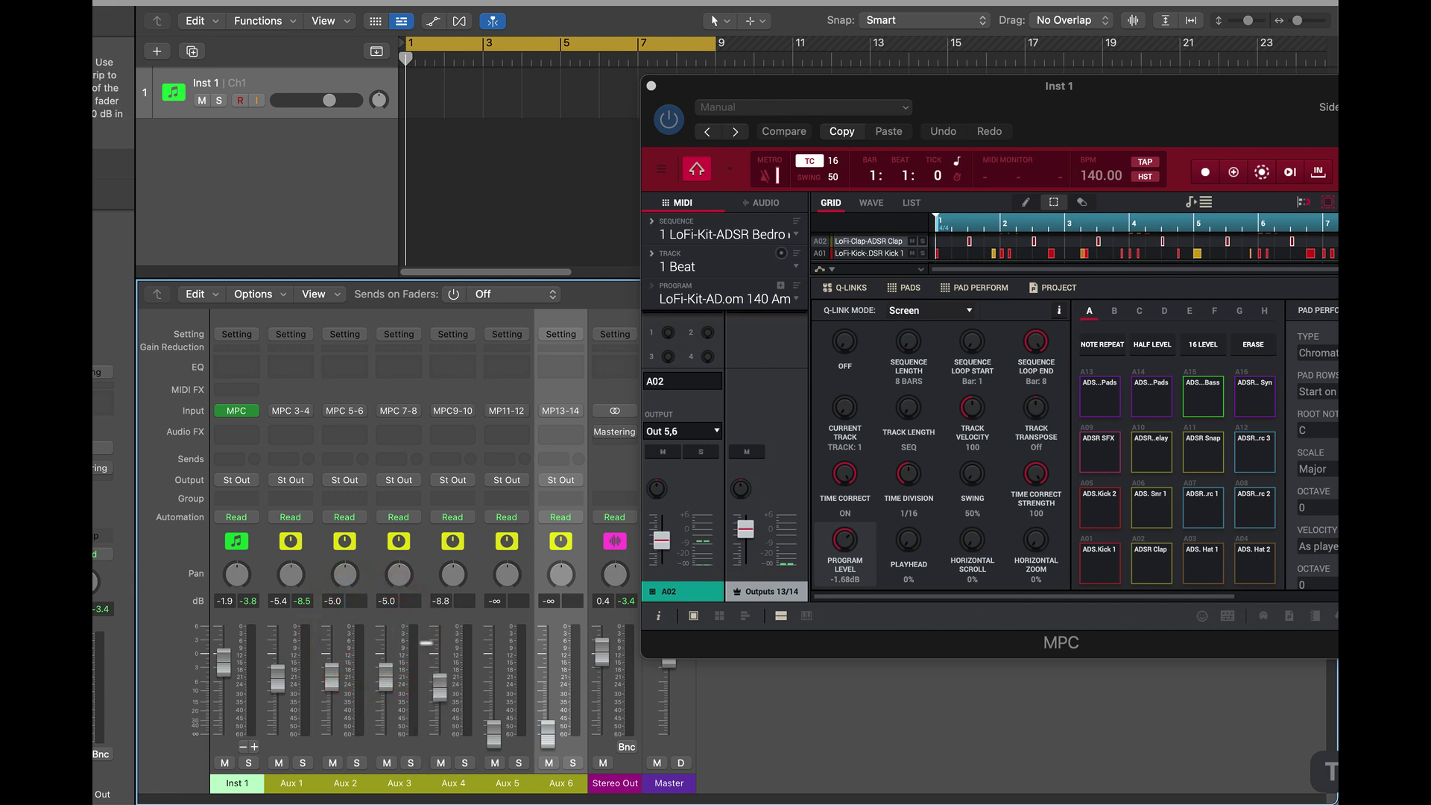
left_click_drag(426, 644, 415, 639)
left_click_drag(496, 734, 496, 727)
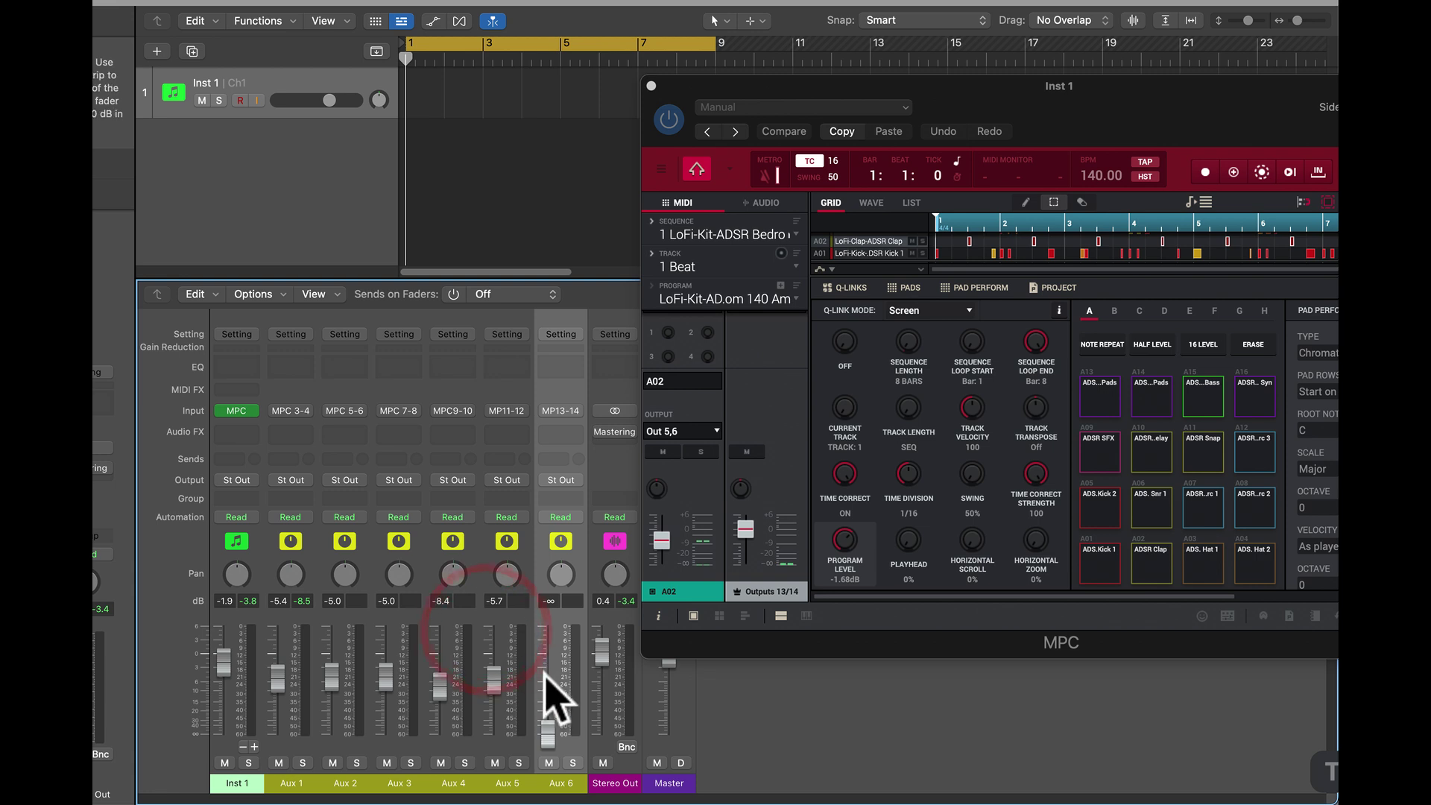
left_click_drag(549, 724, 544, 621)
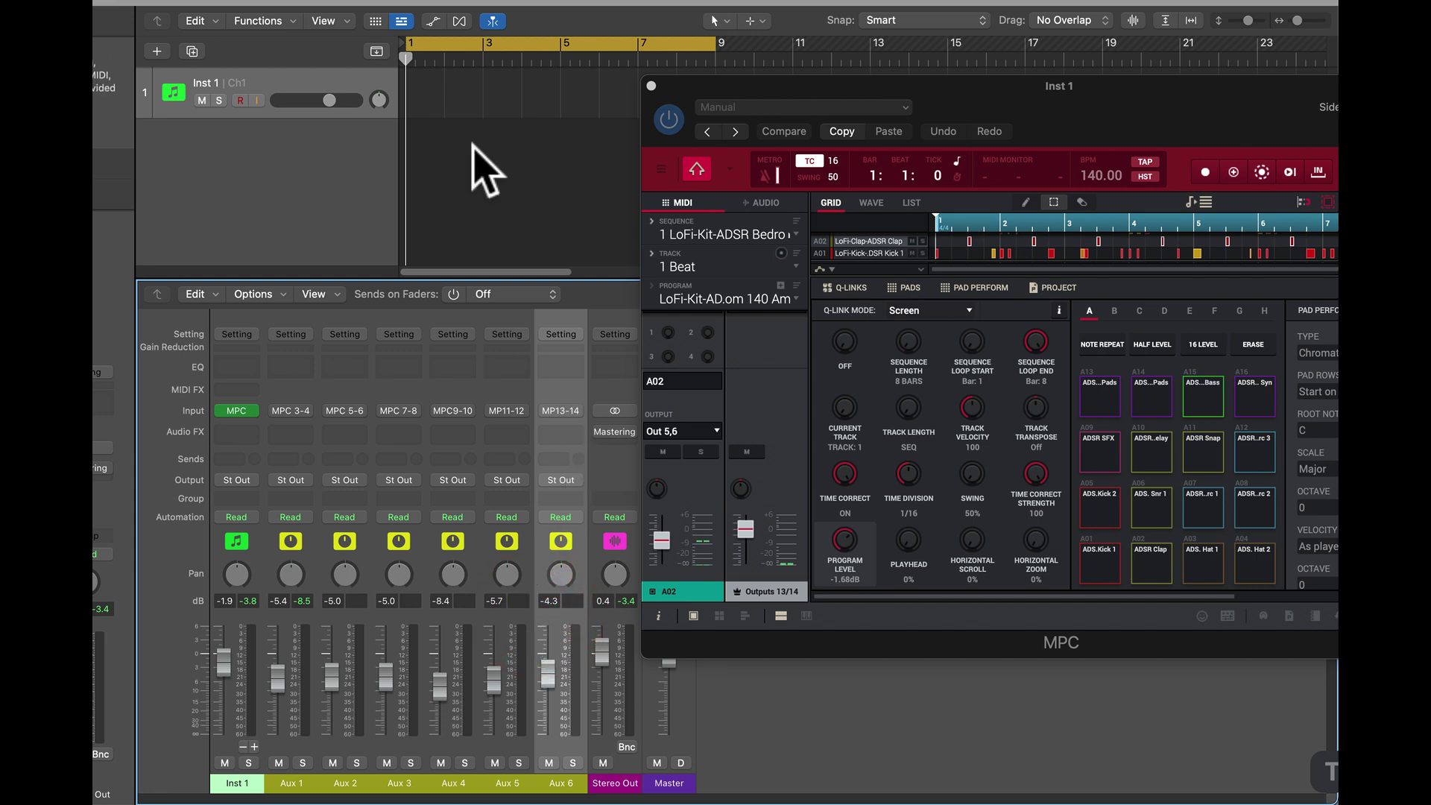
- Start playback, then mute Inst 1 and unmute it again while it plays
key("space")
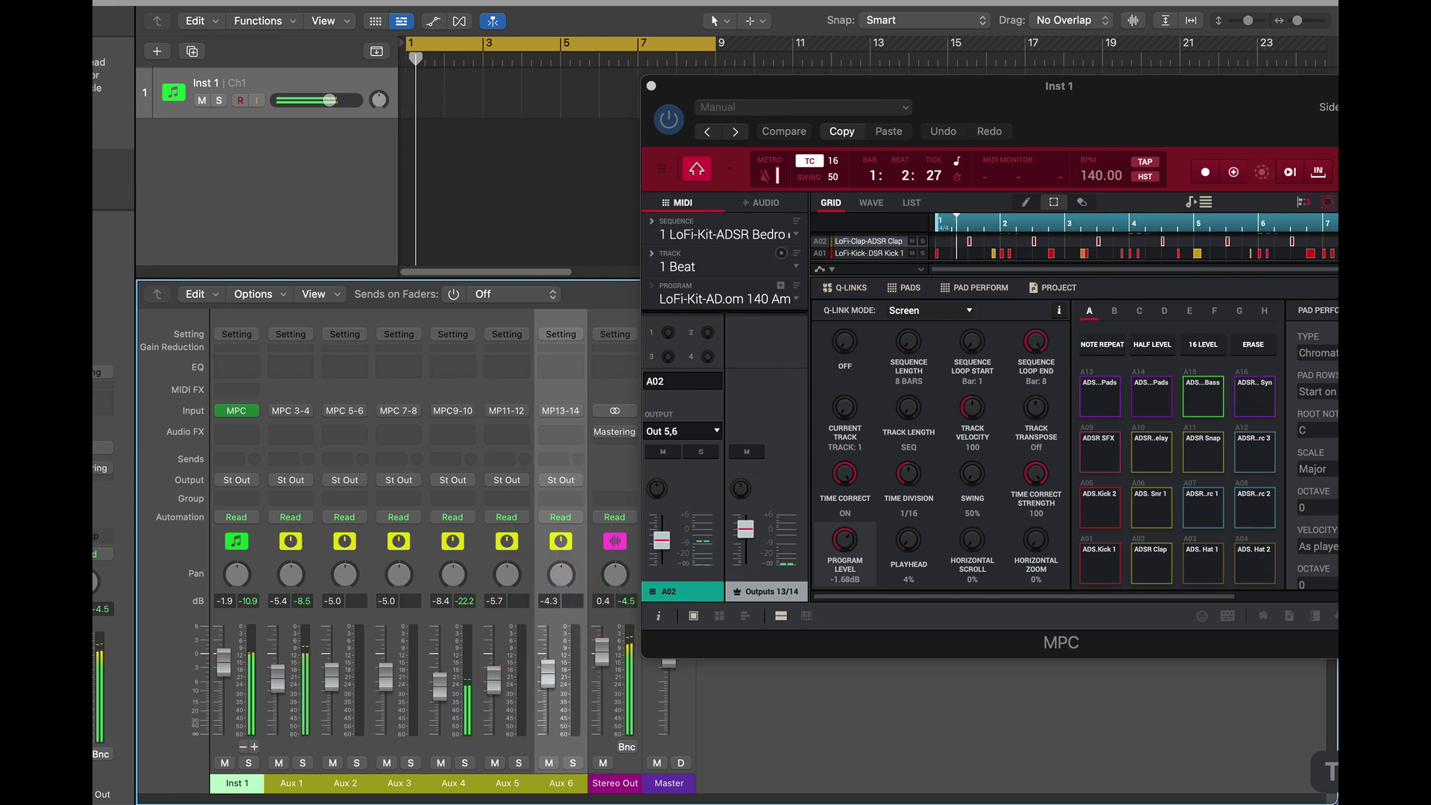
left_click(225, 762)
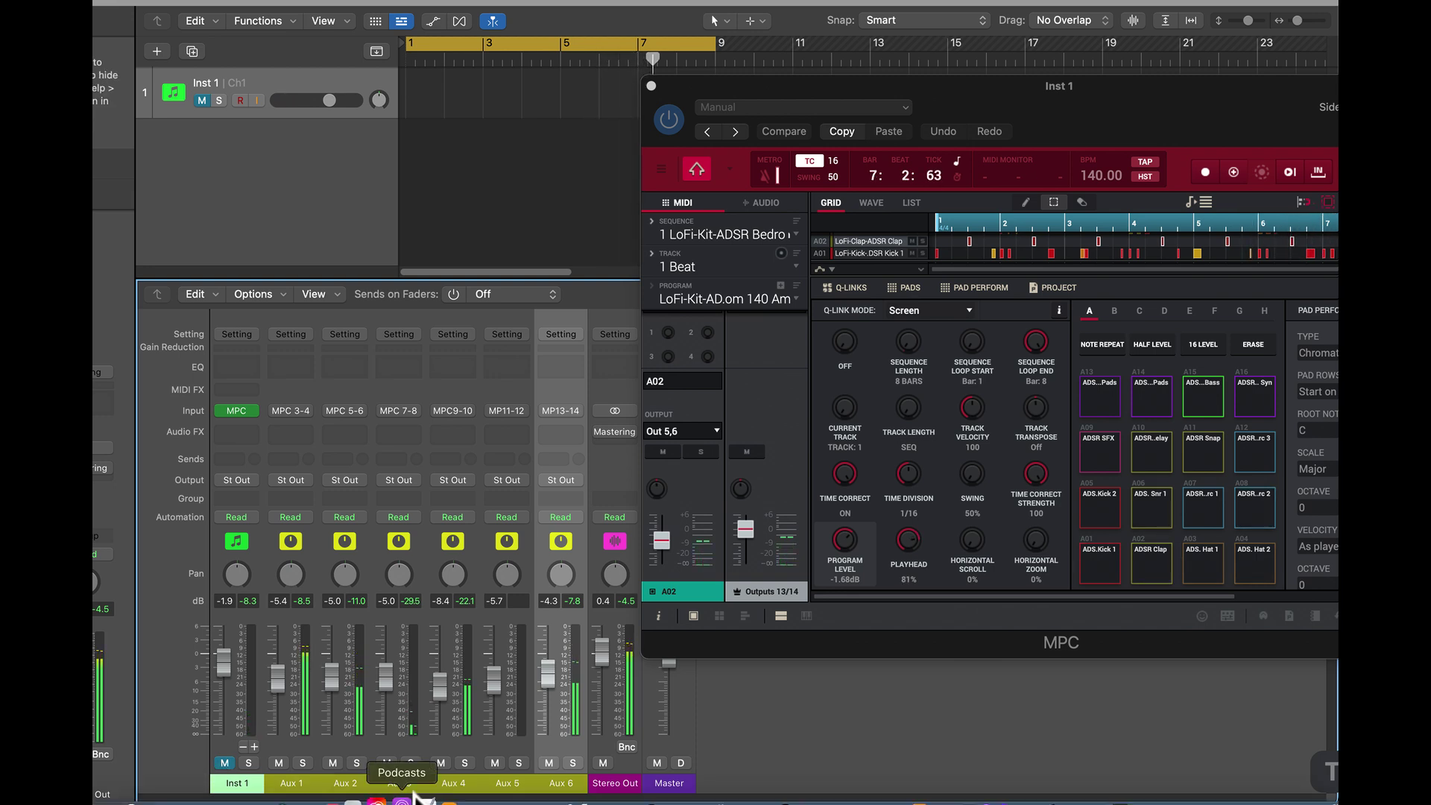
mouse_move(502, 767)
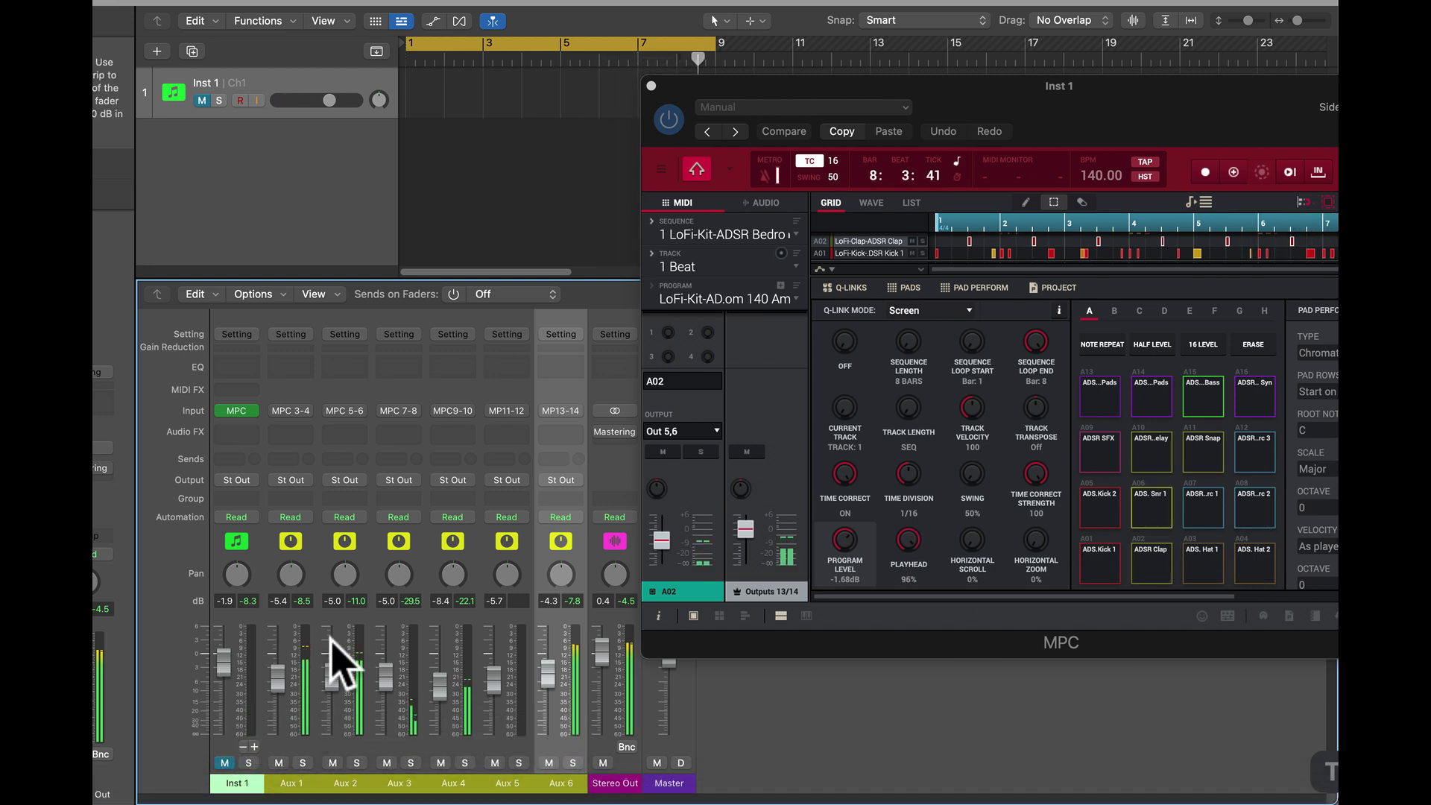
left_click(225, 763)
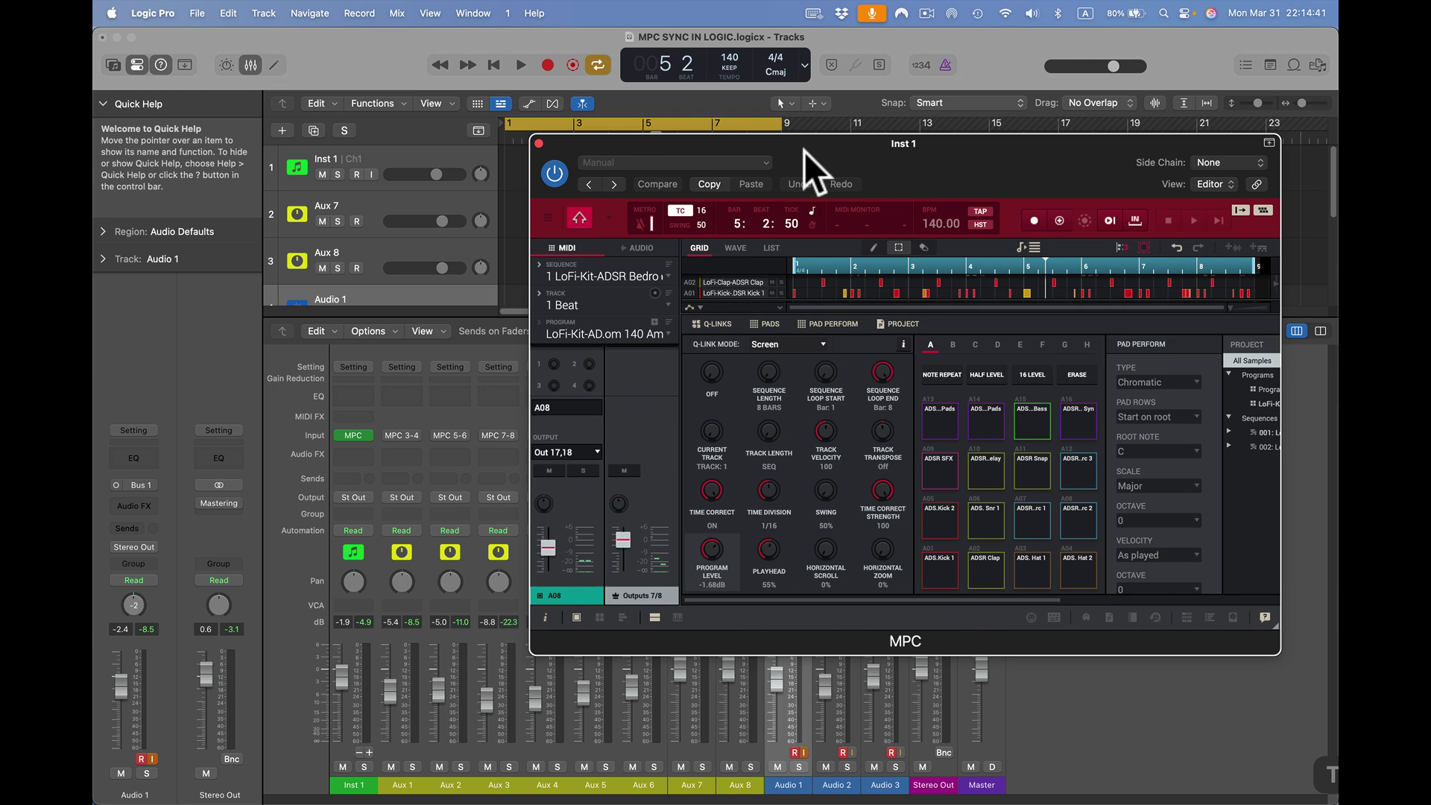
- Move the MPC window aside, open and close its preset list, then reposition it fully visible
left_click_drag(808, 140, 1227, 217)
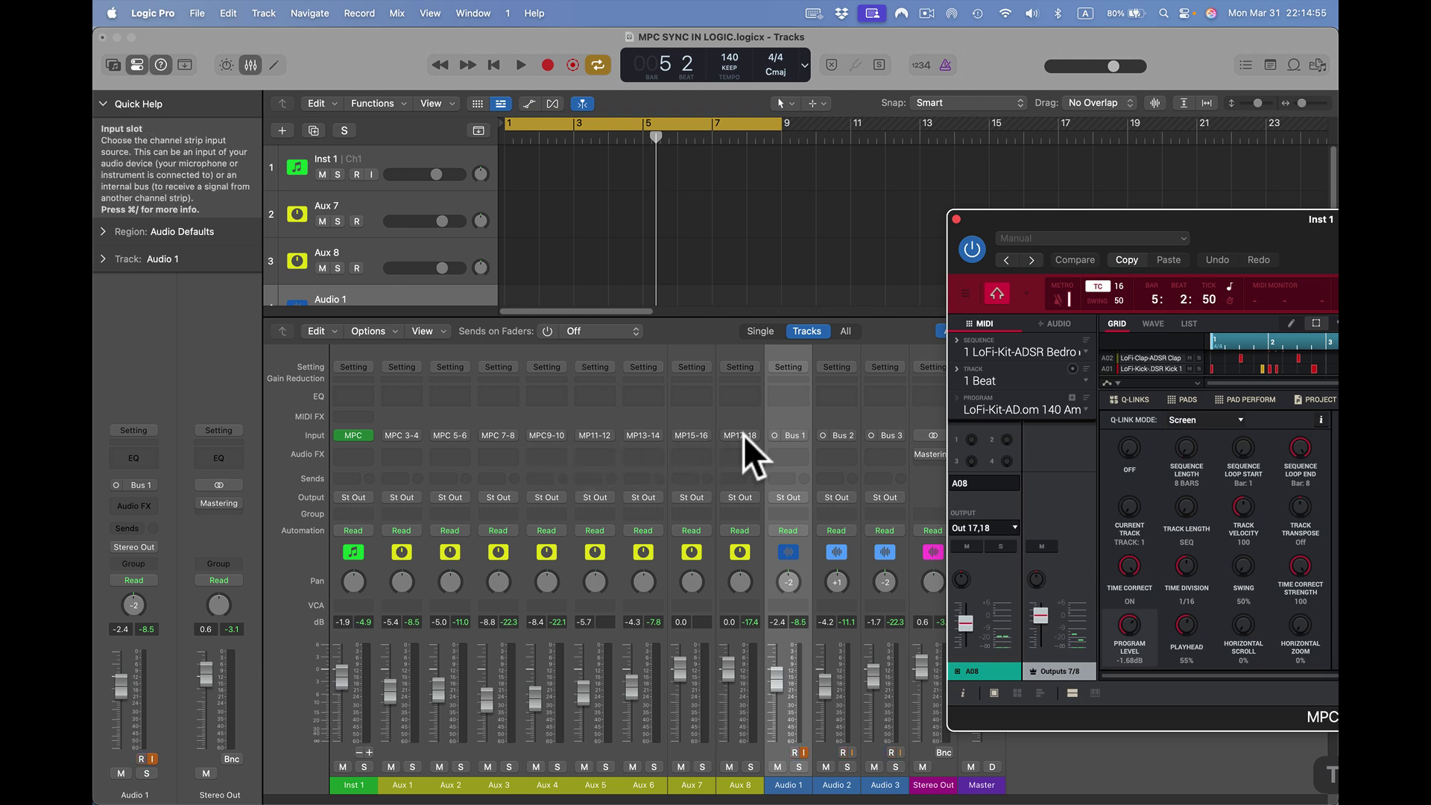
left_click(1077, 237)
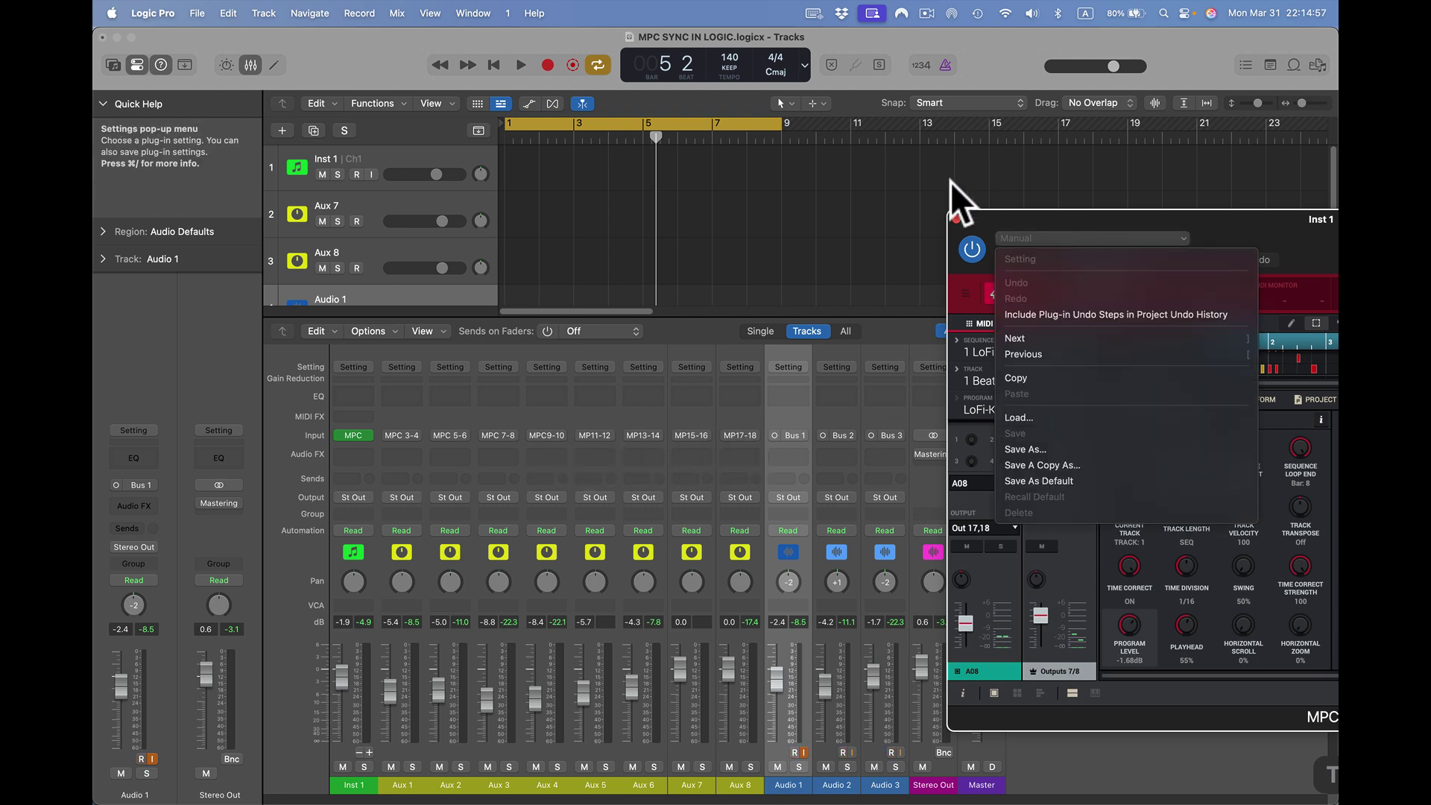
left_click(948, 175)
left_click_drag(1018, 209, 524, 76)
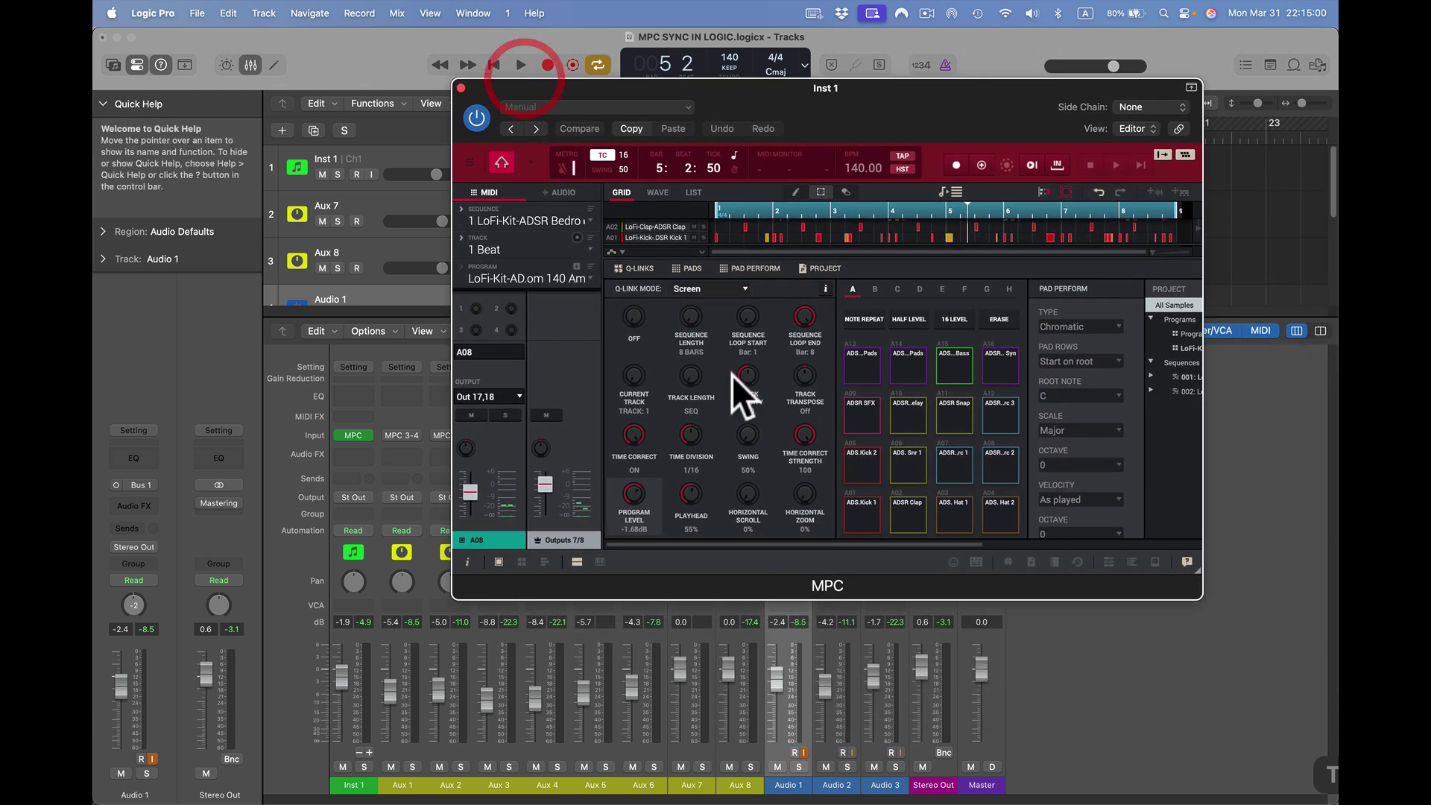
- Audition pads A01, A02, A03, A05, A06 and A08, then dock the MPC window lower right
left_click(858, 515)
left_click(911, 513)
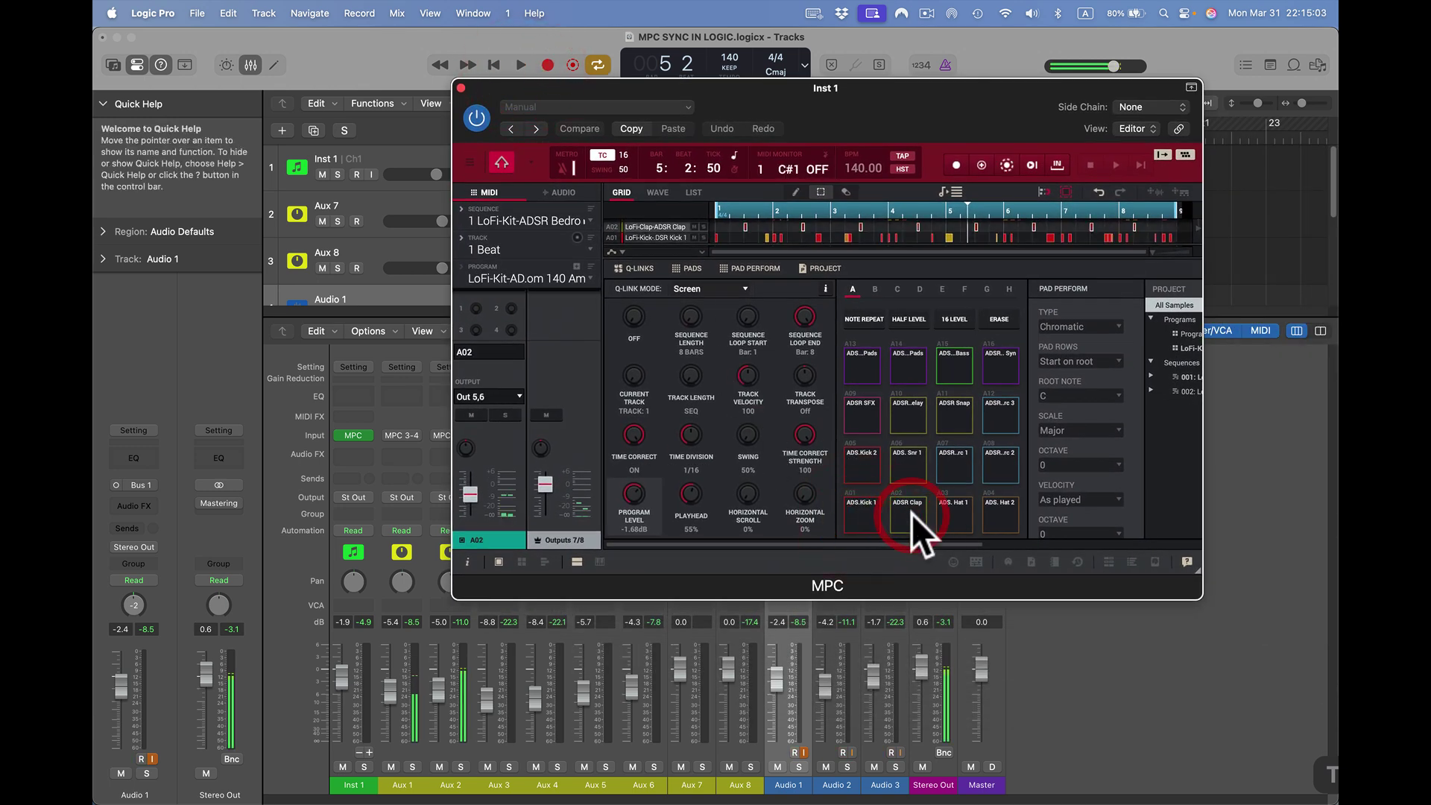
left_click(959, 521)
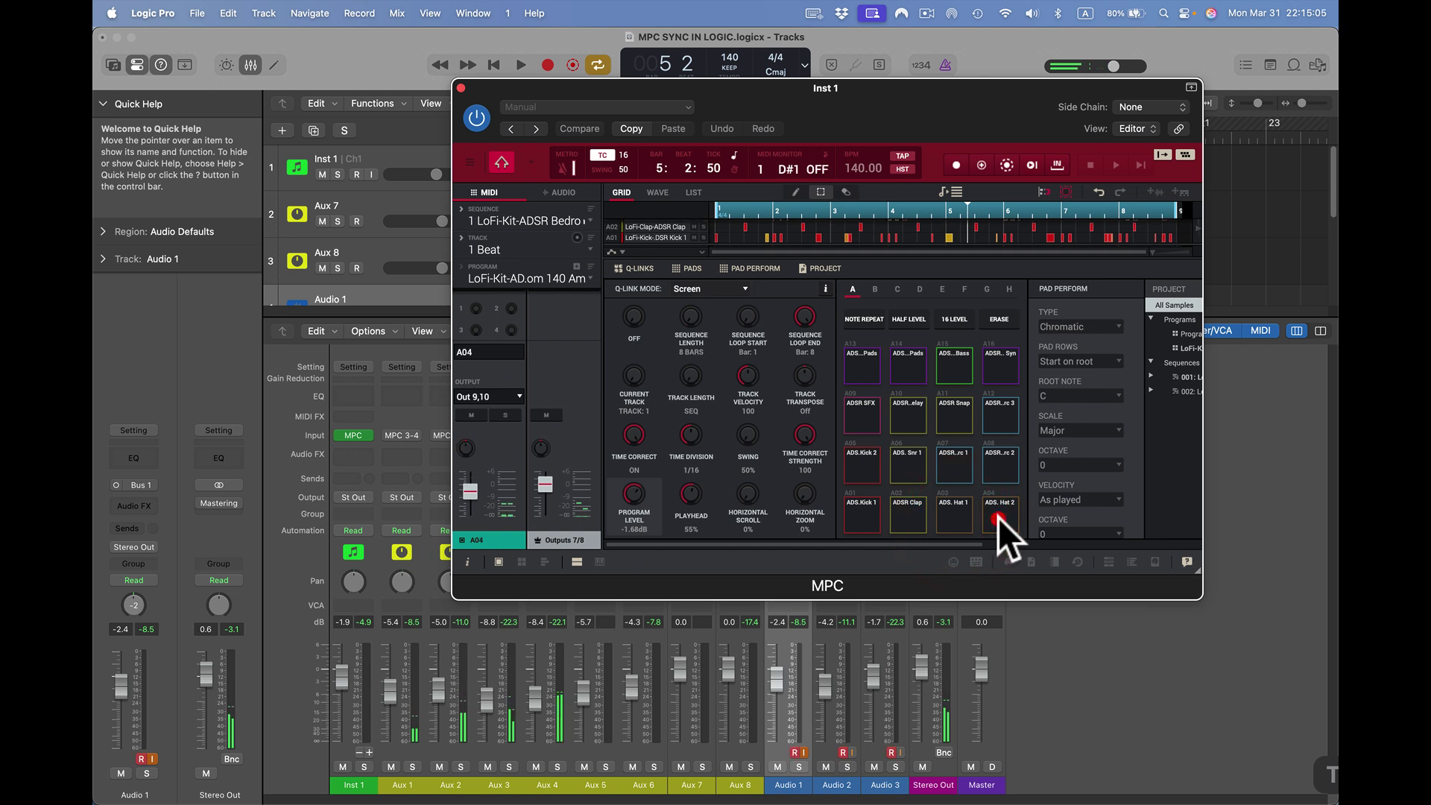
left_click(854, 468)
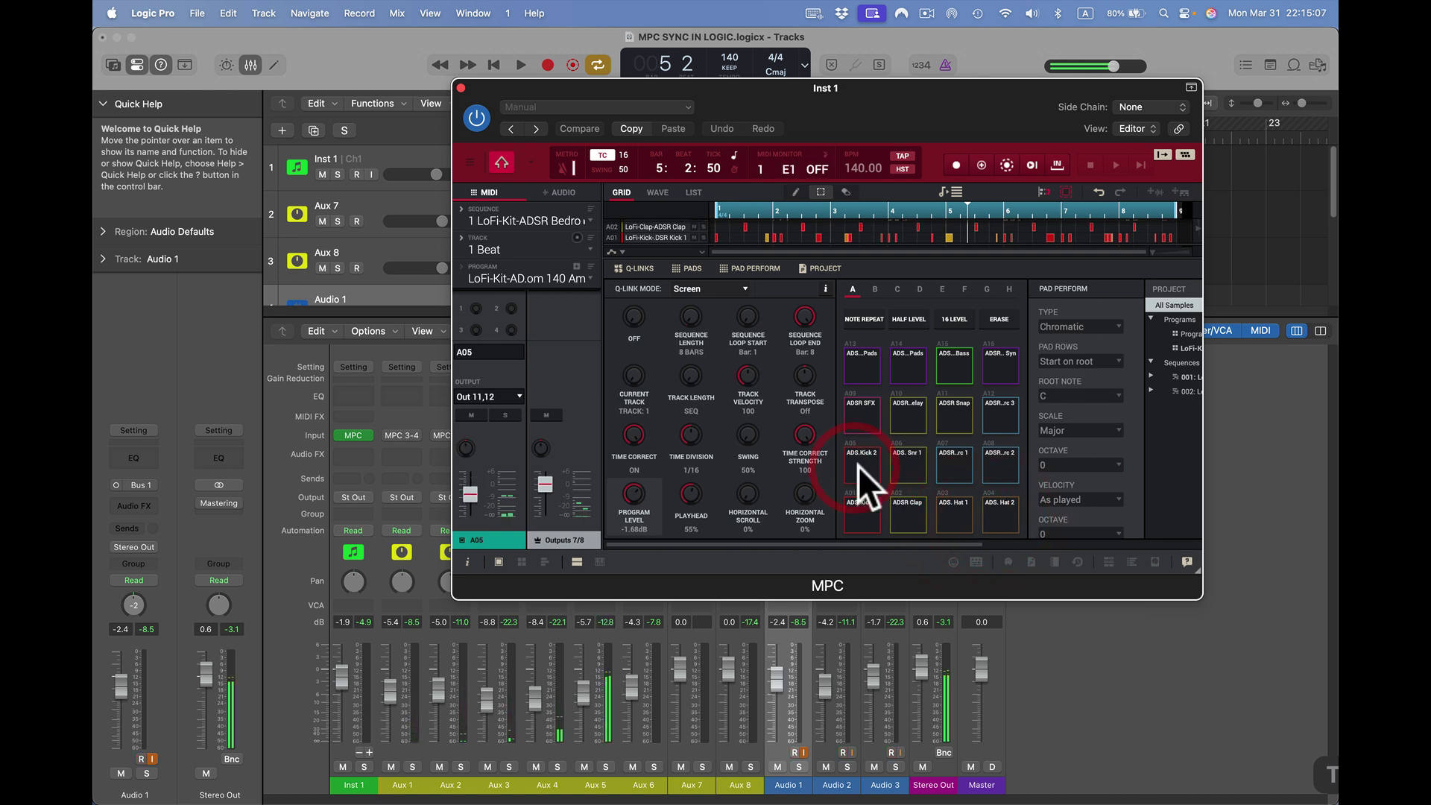
left_click(909, 467)
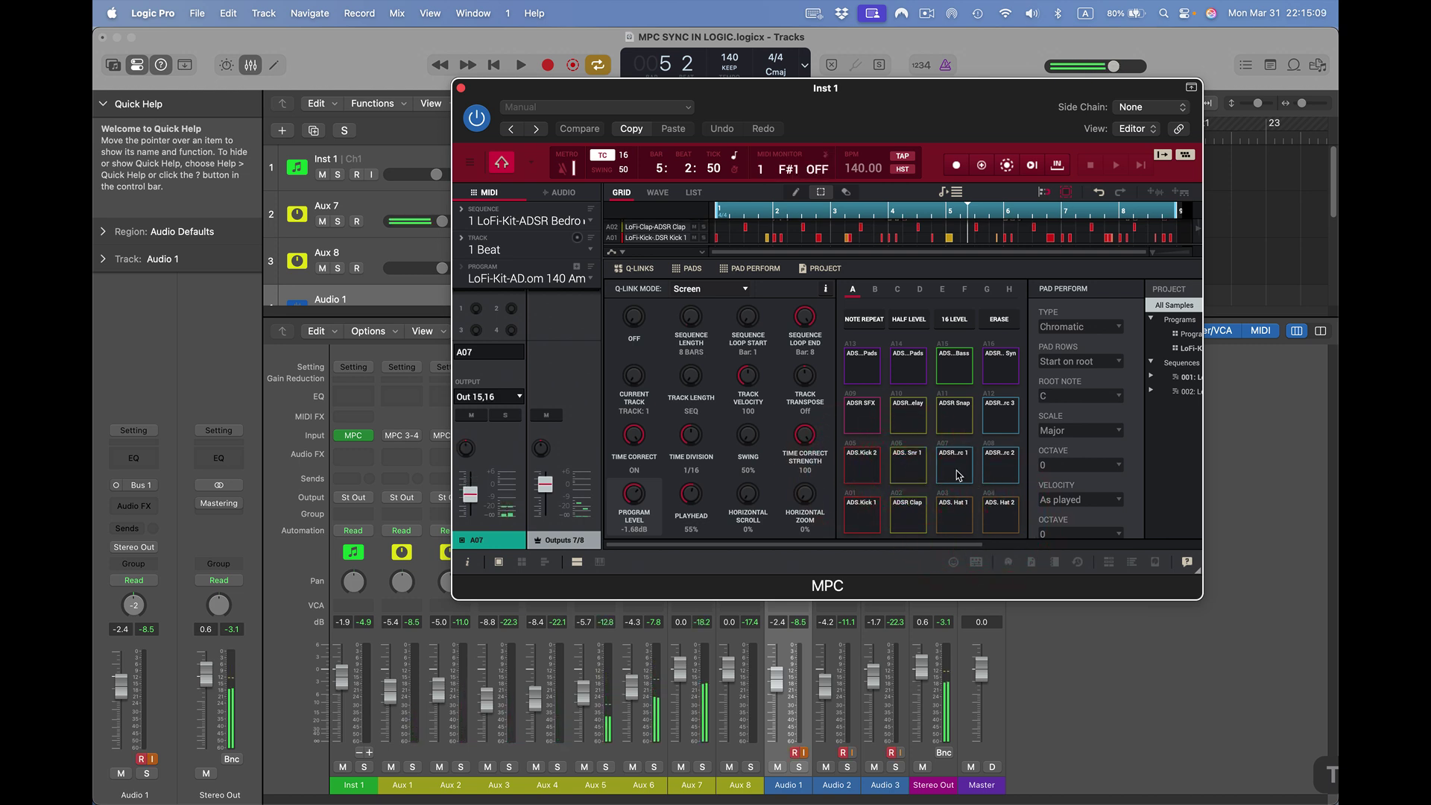
left_click(1000, 470)
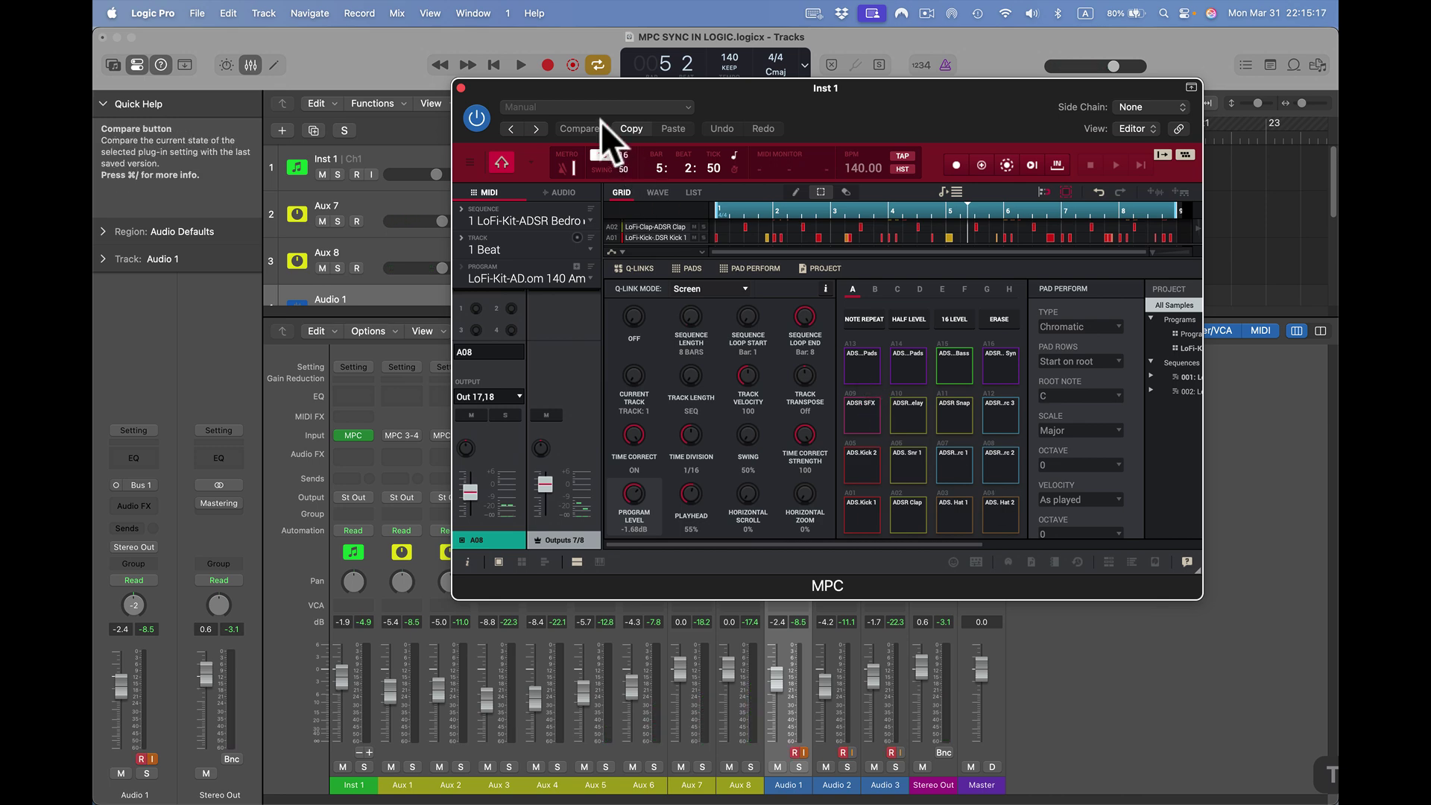
left_click_drag(577, 85, 1143, 233)
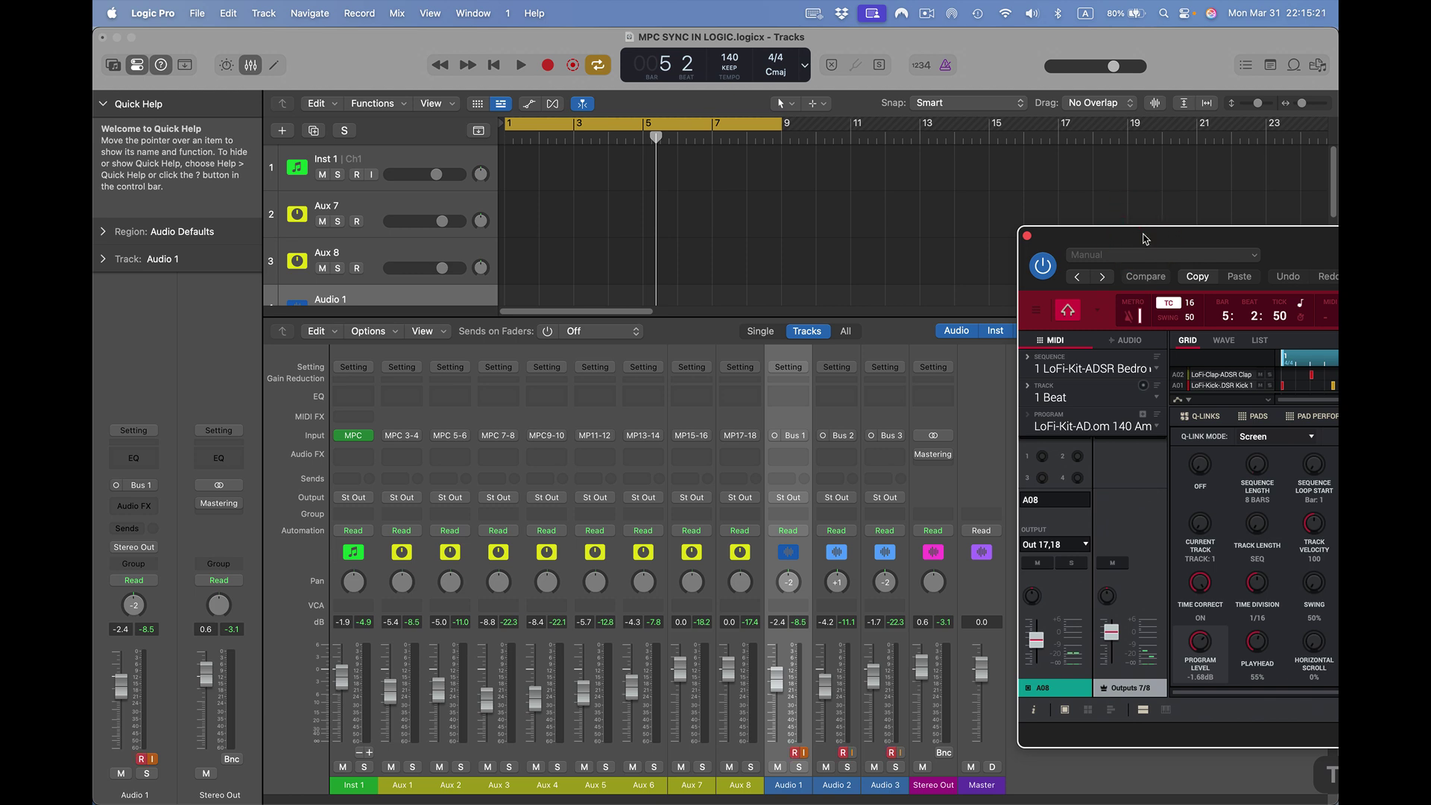
- Play from bar 1 with system volume raised, stop, and select the Audio 2 and Audio 3 strips
left_click(489, 66)
left_click(521, 64)
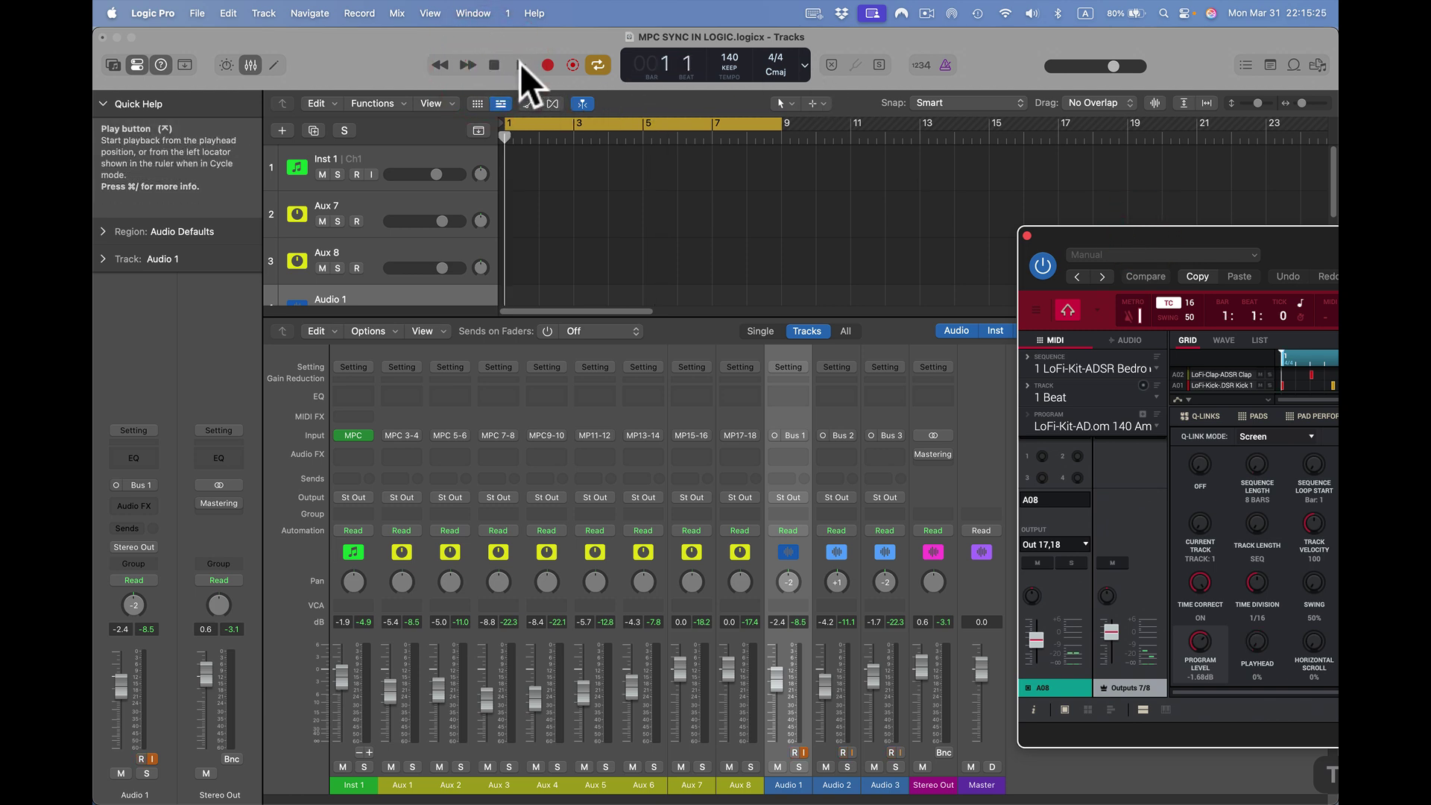
left_click(520, 65)
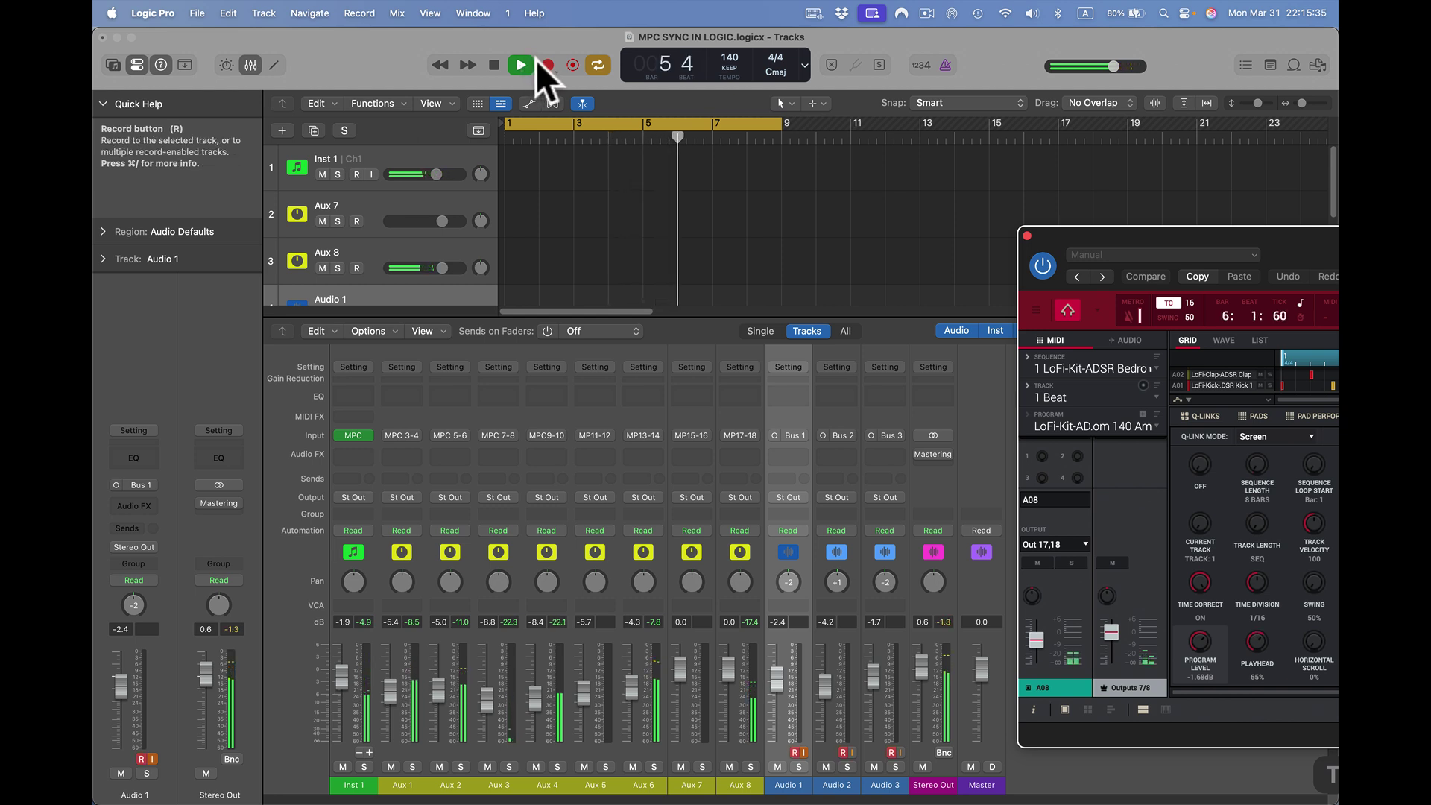
key("XF86AudioRaiseVolume")
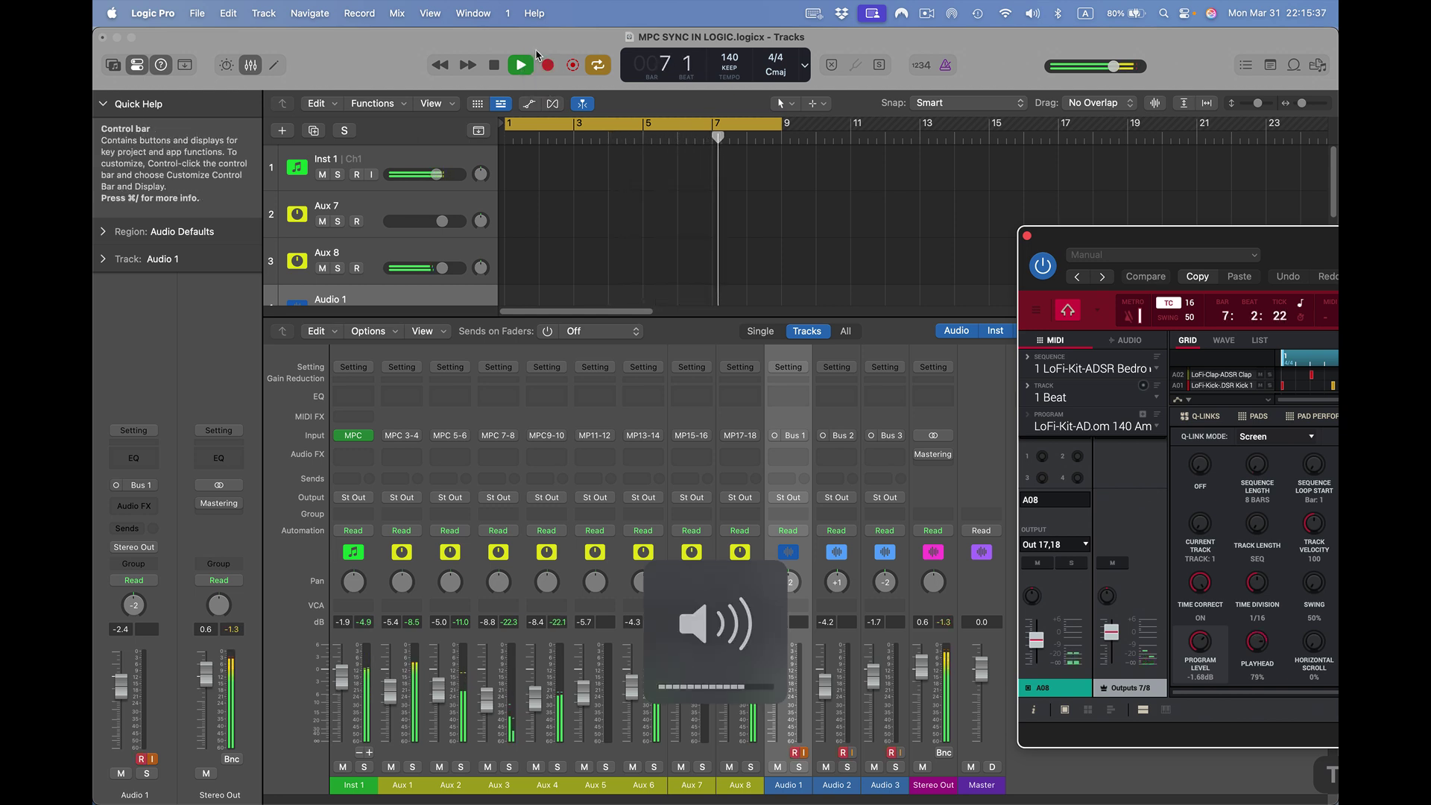
key("XF86AudioRaiseVolume")
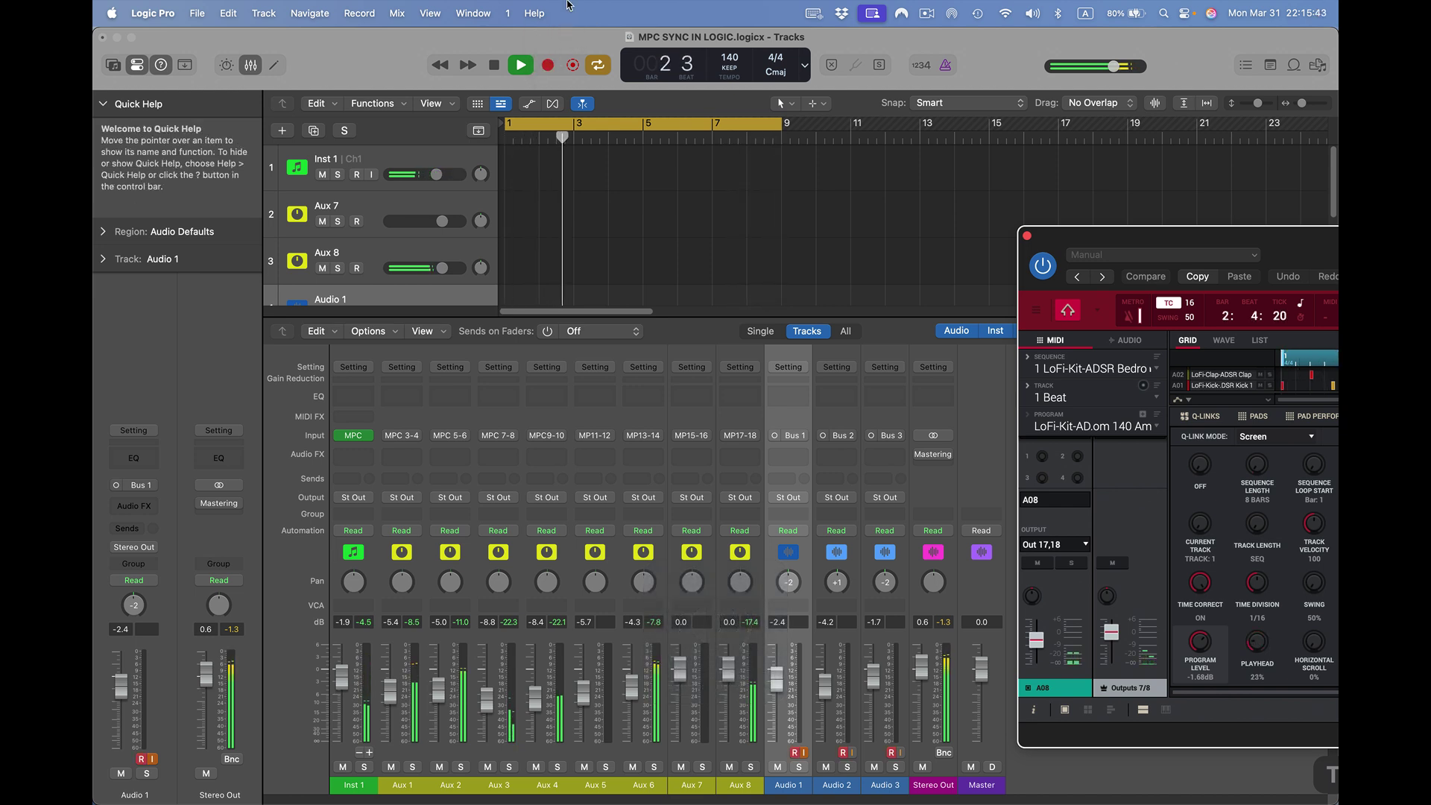
key("space")
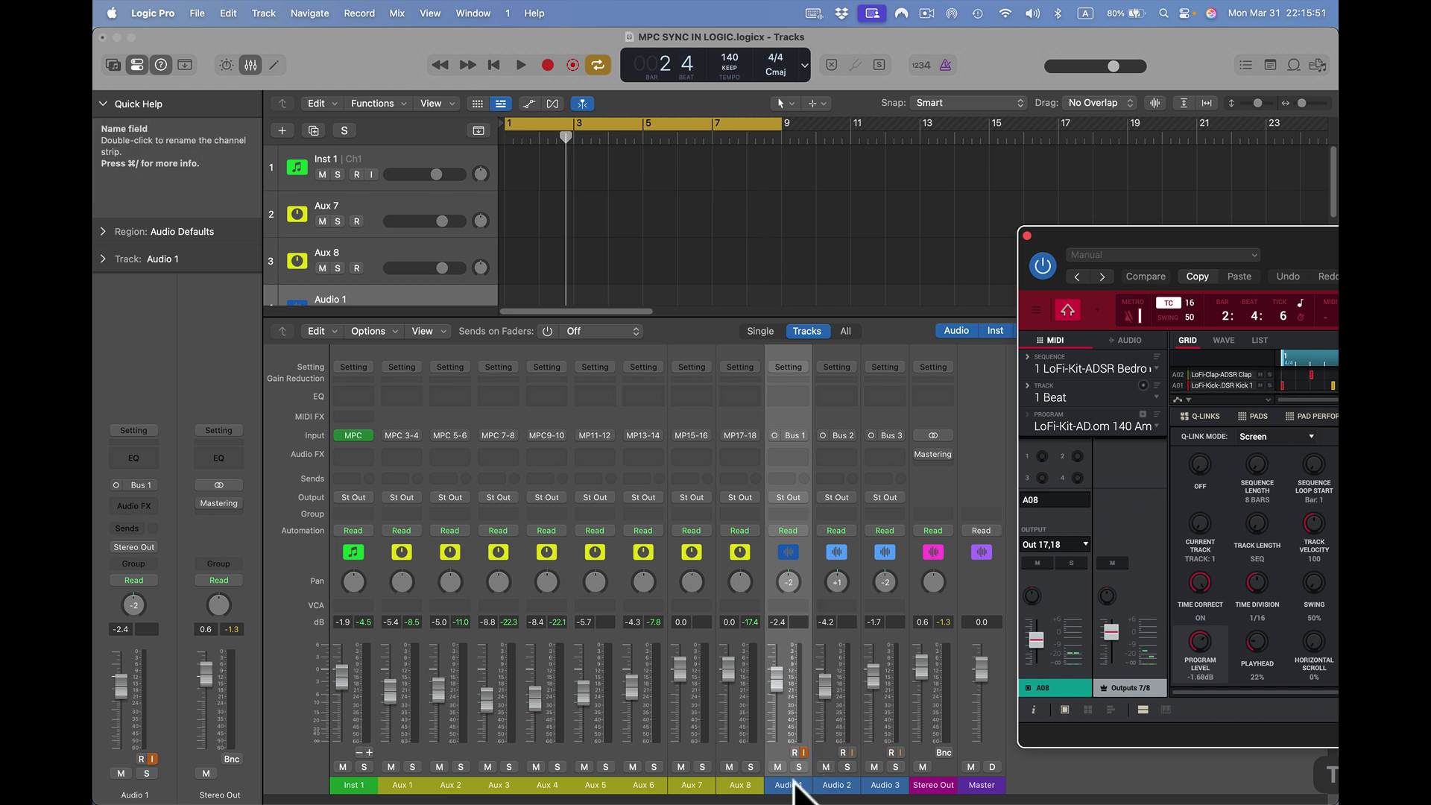
left_click(835, 785)
left_click(885, 785)
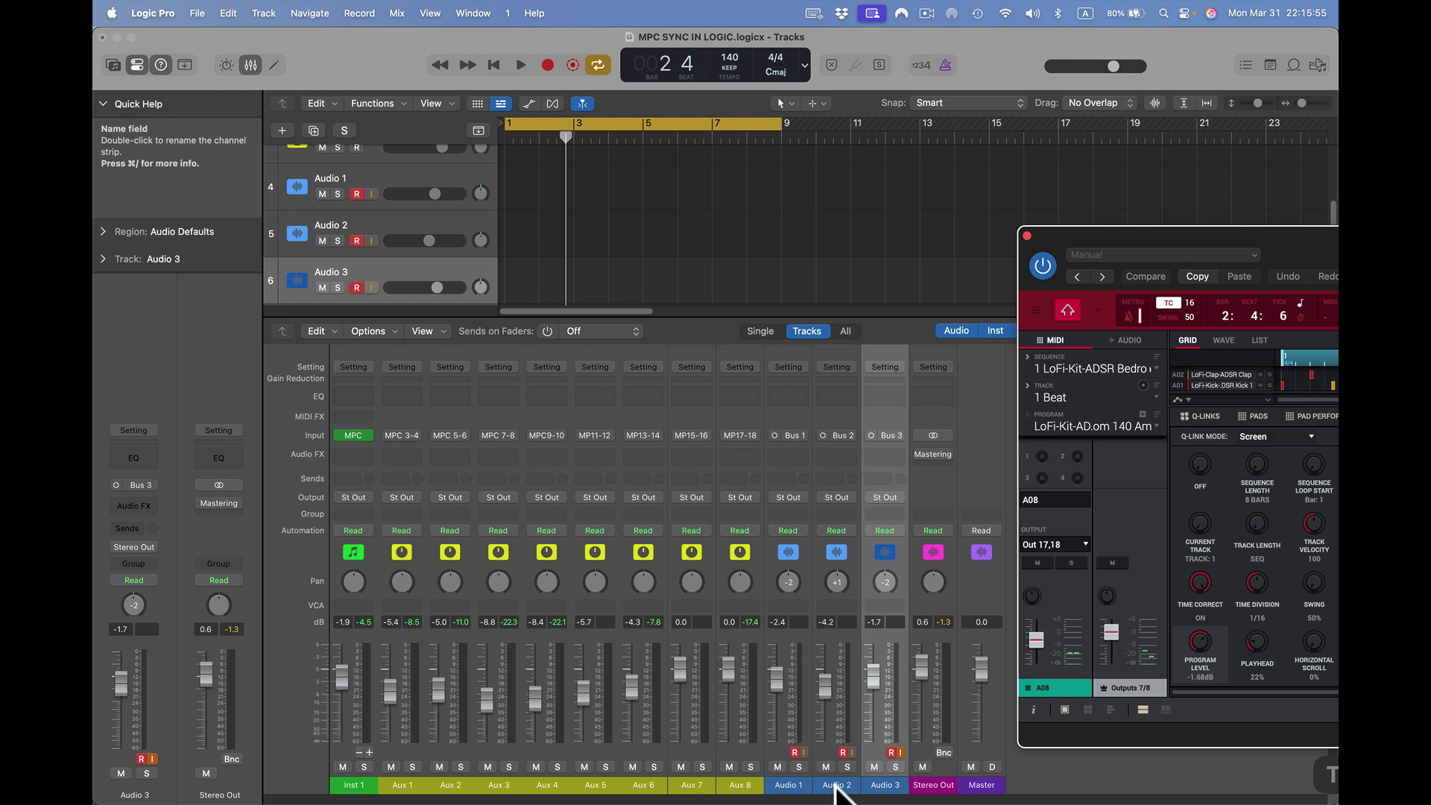
- Hide the mixer, disarm recording on Audio 3, and show the mixer again
key("x")
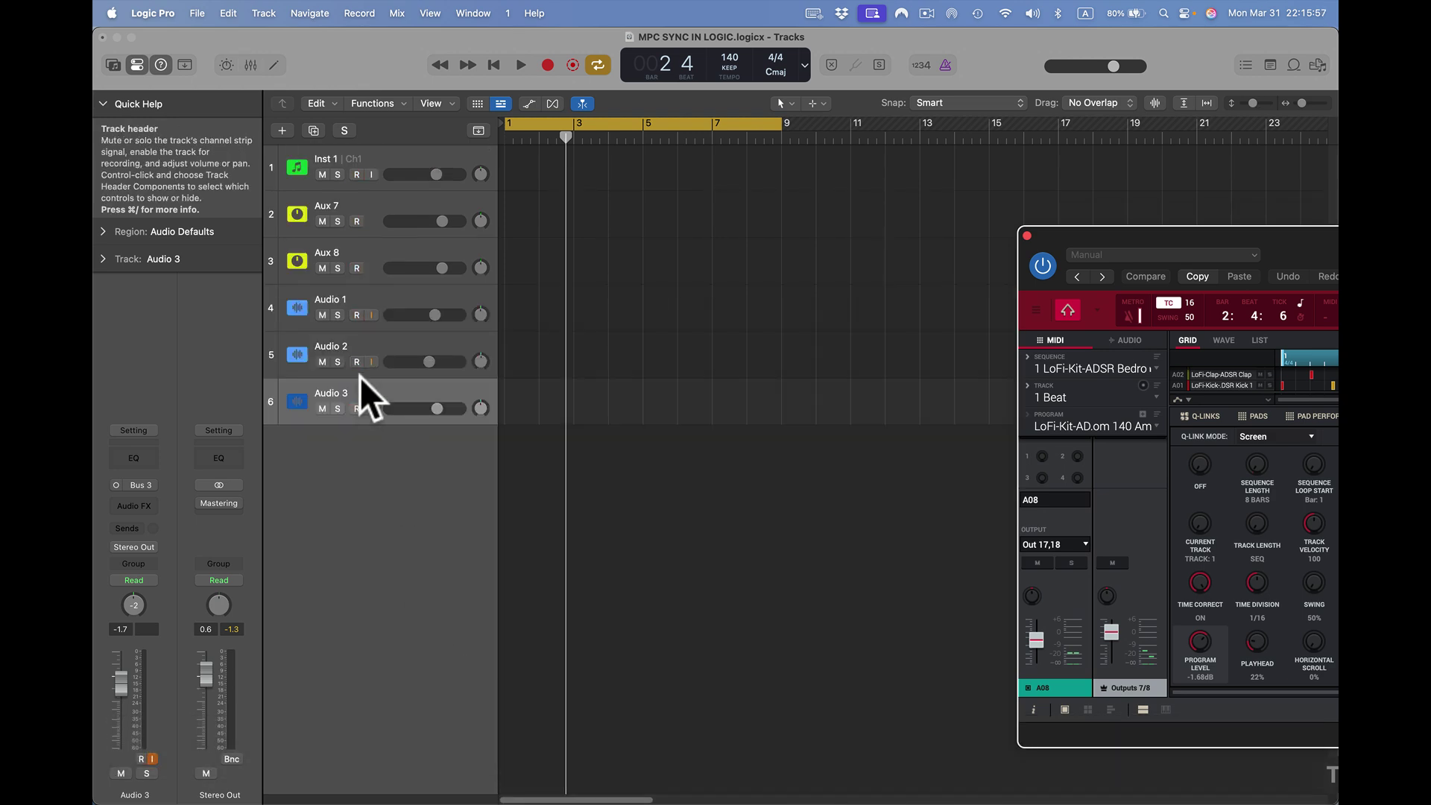
left_click(357, 409)
key("x")
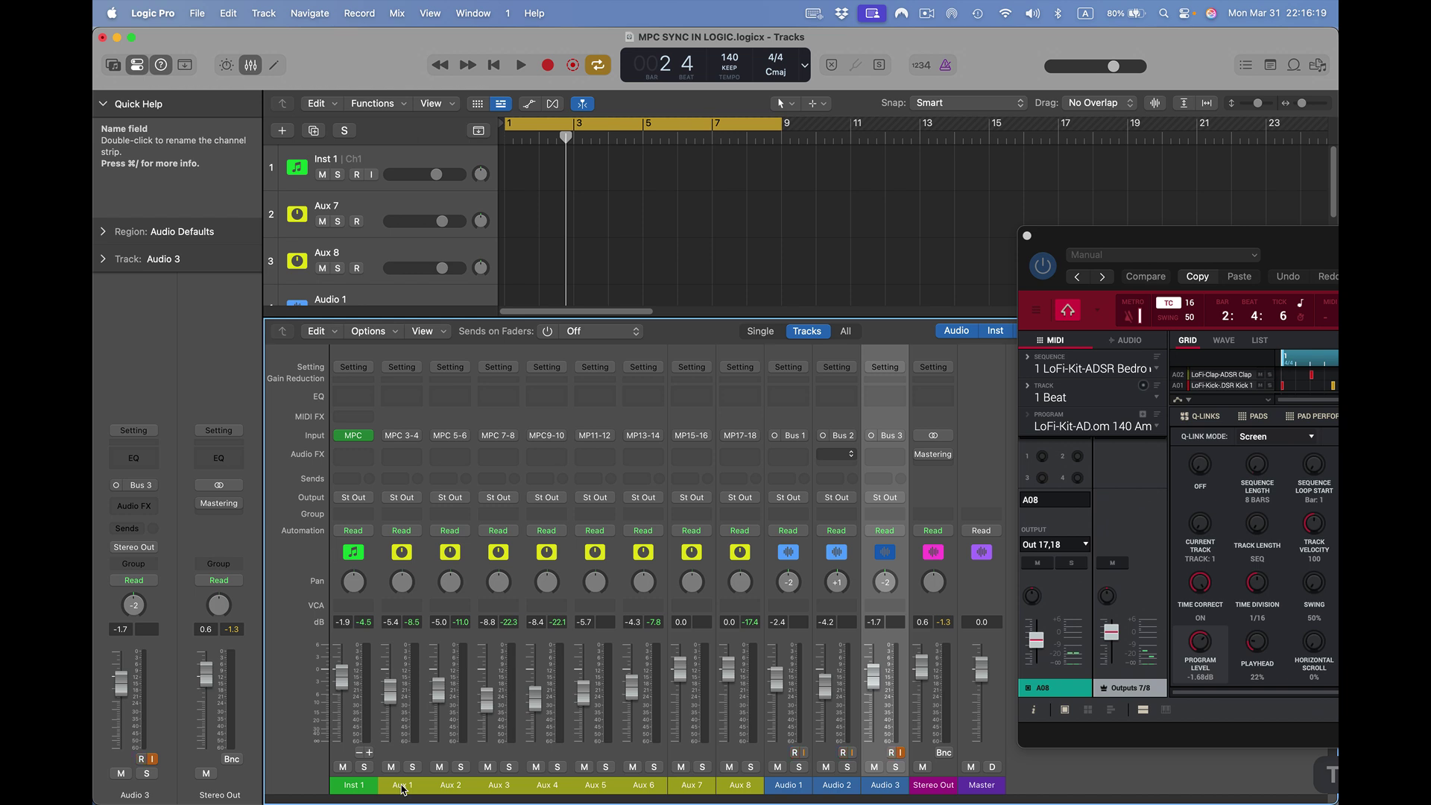
- Route Aux 1, Aux 2 and Aux 3 outputs to Bus 1, Bus 2 and Bus 3, feeding Audio 1–3
left_click(405, 498)
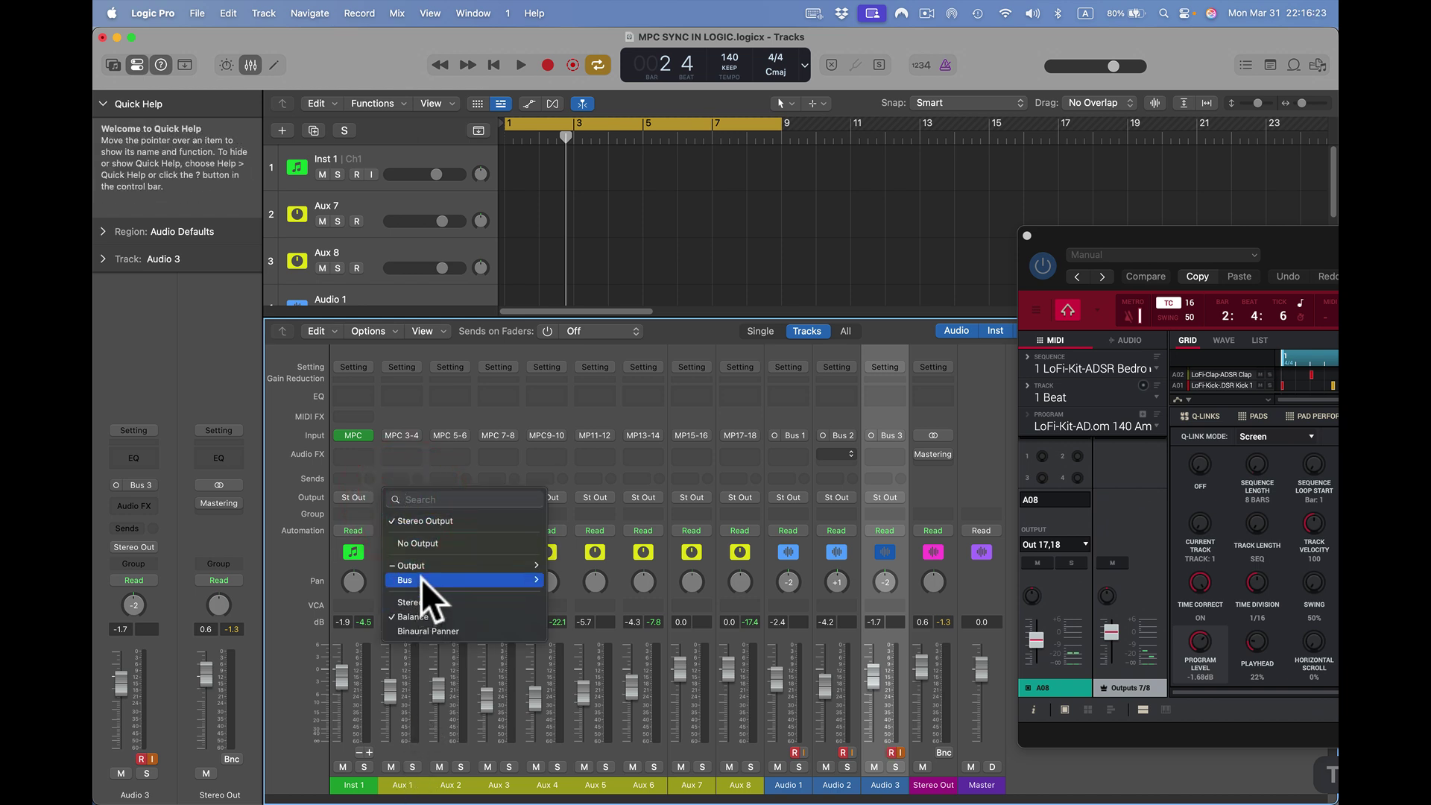
mouse_move(422, 579)
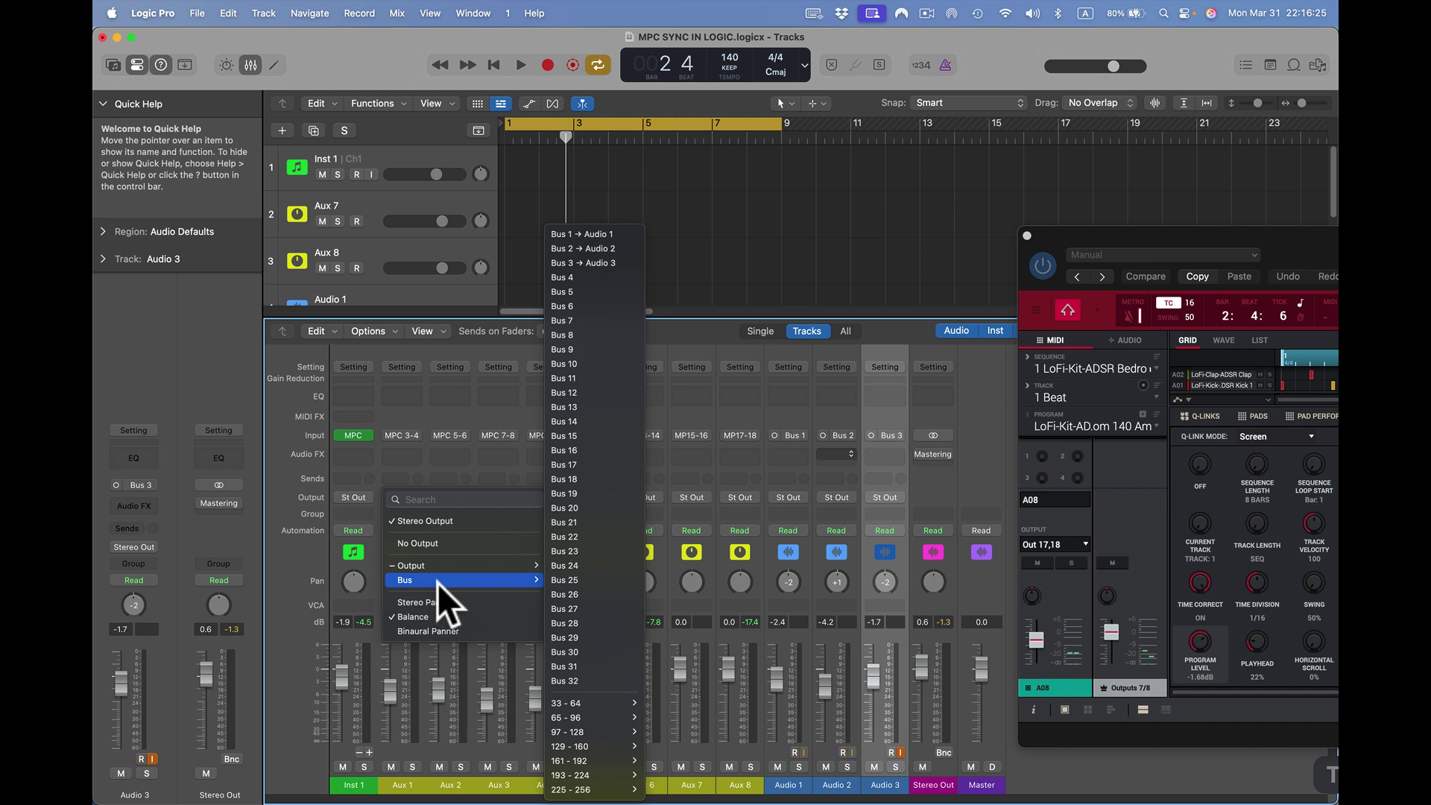
left_click(597, 235)
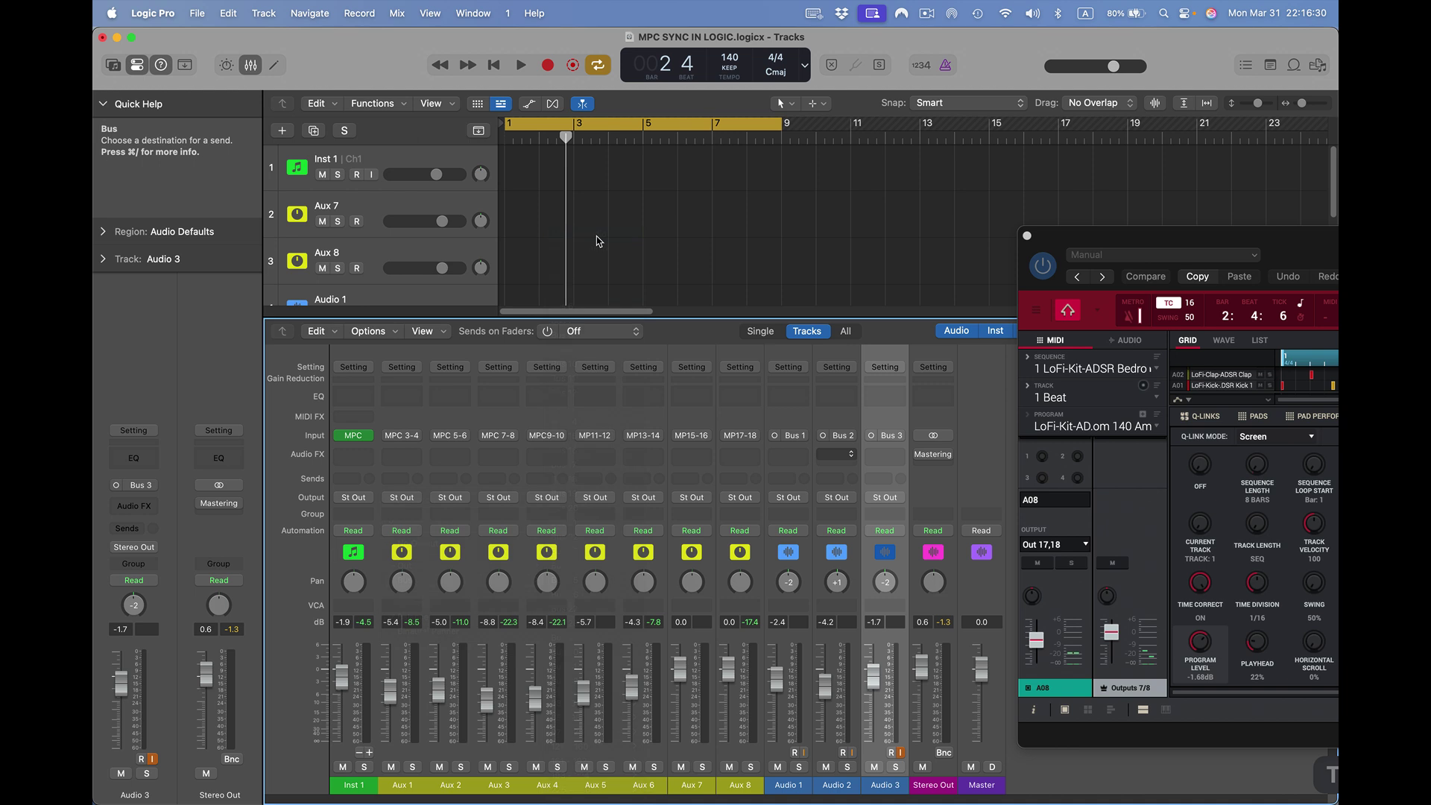
left_click(454, 495)
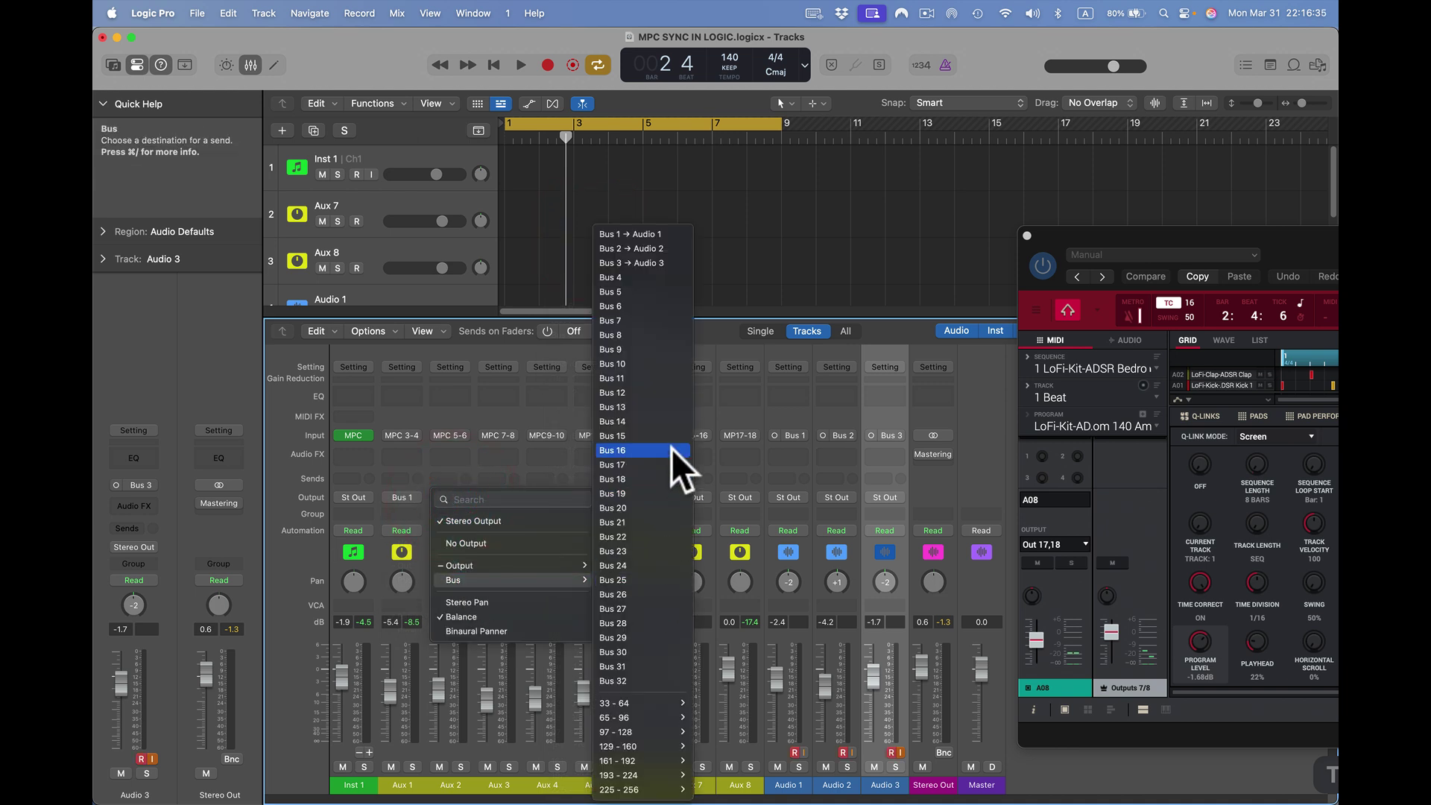
left_click(669, 247)
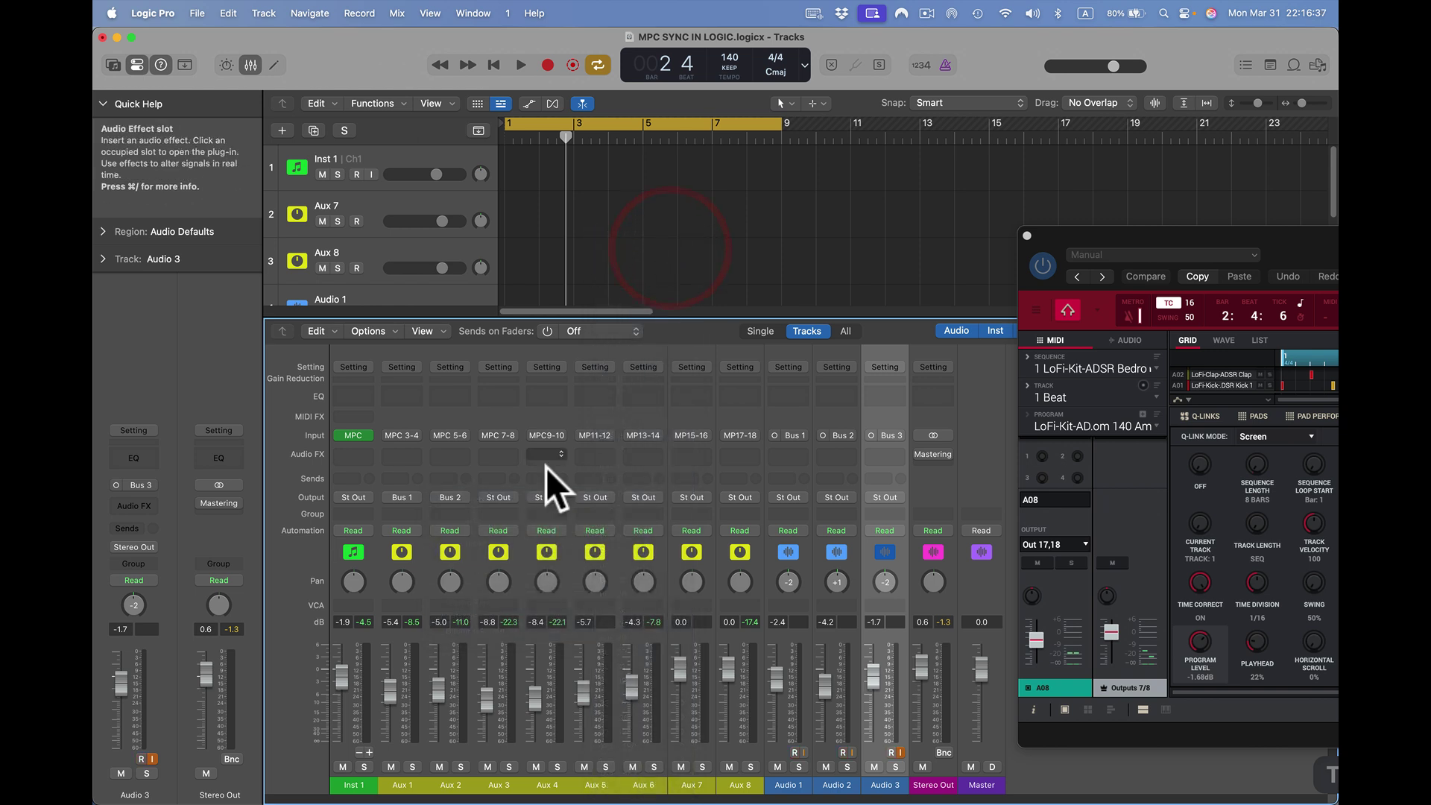
left_click(493, 498)
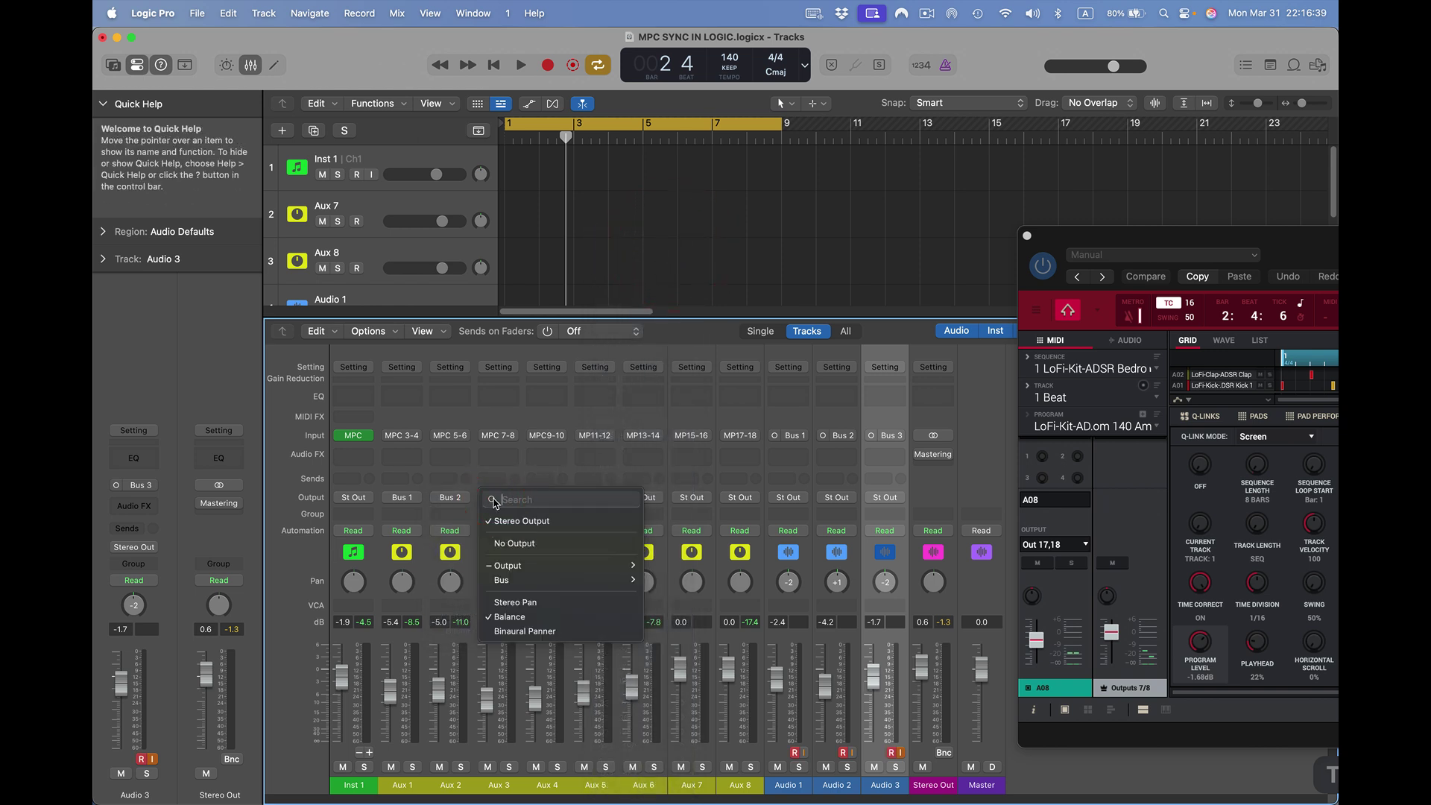
mouse_move(499, 579)
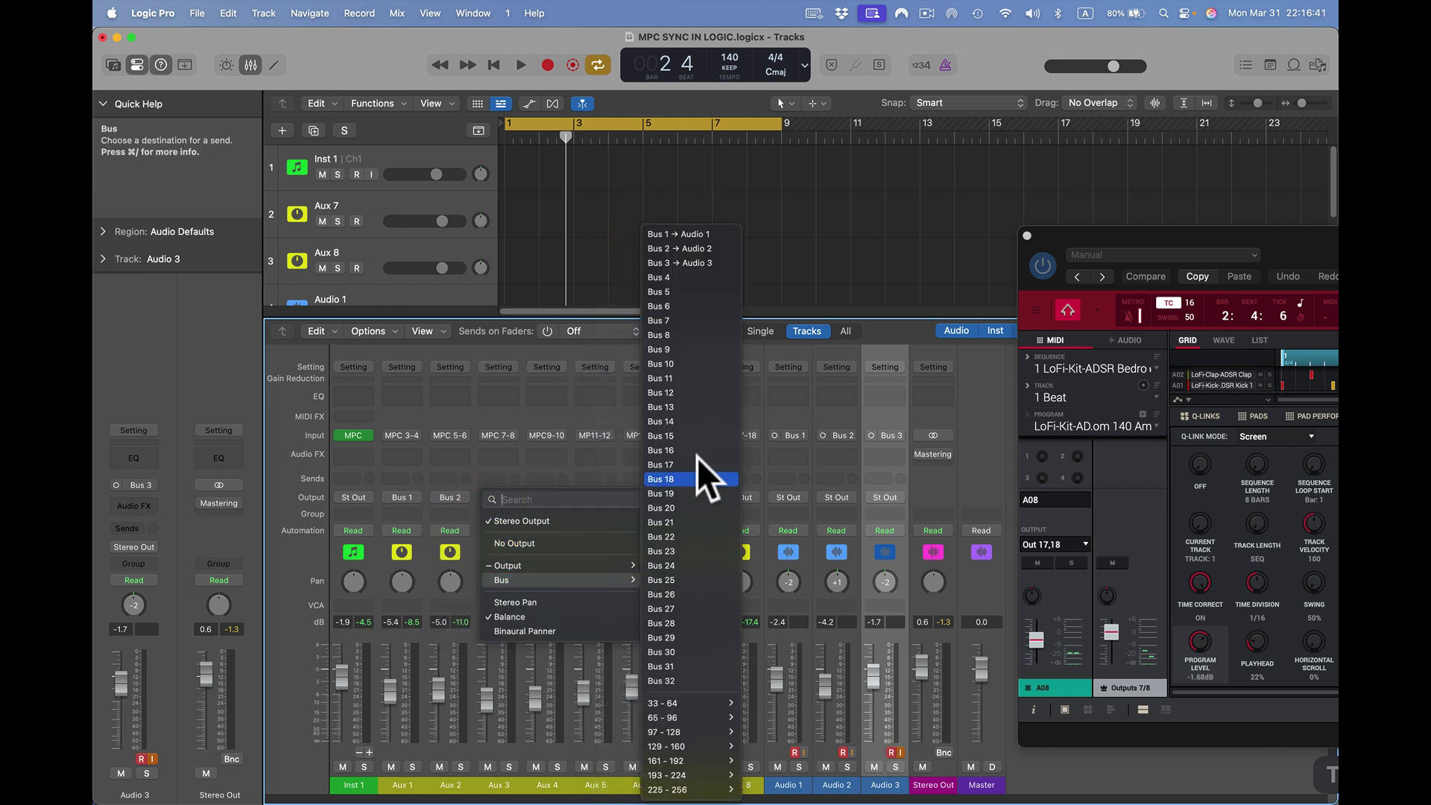
left_click(703, 262)
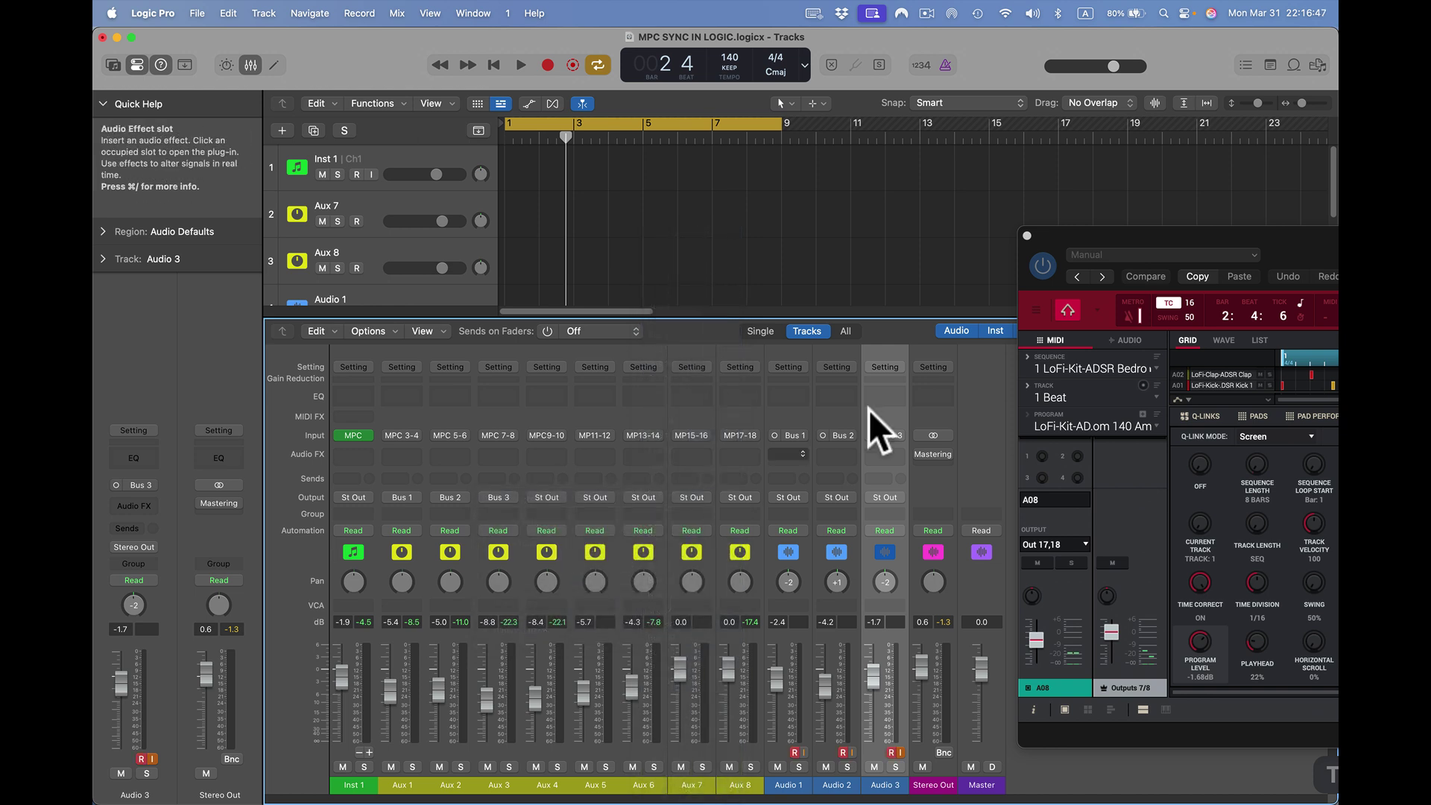
- Move the MPC window, hit the A01 kick, and arm Audio 1, Audio 2 and Audio 3 for recording
left_click_drag(1136, 227, 780, 41)
left_click(1067, 470)
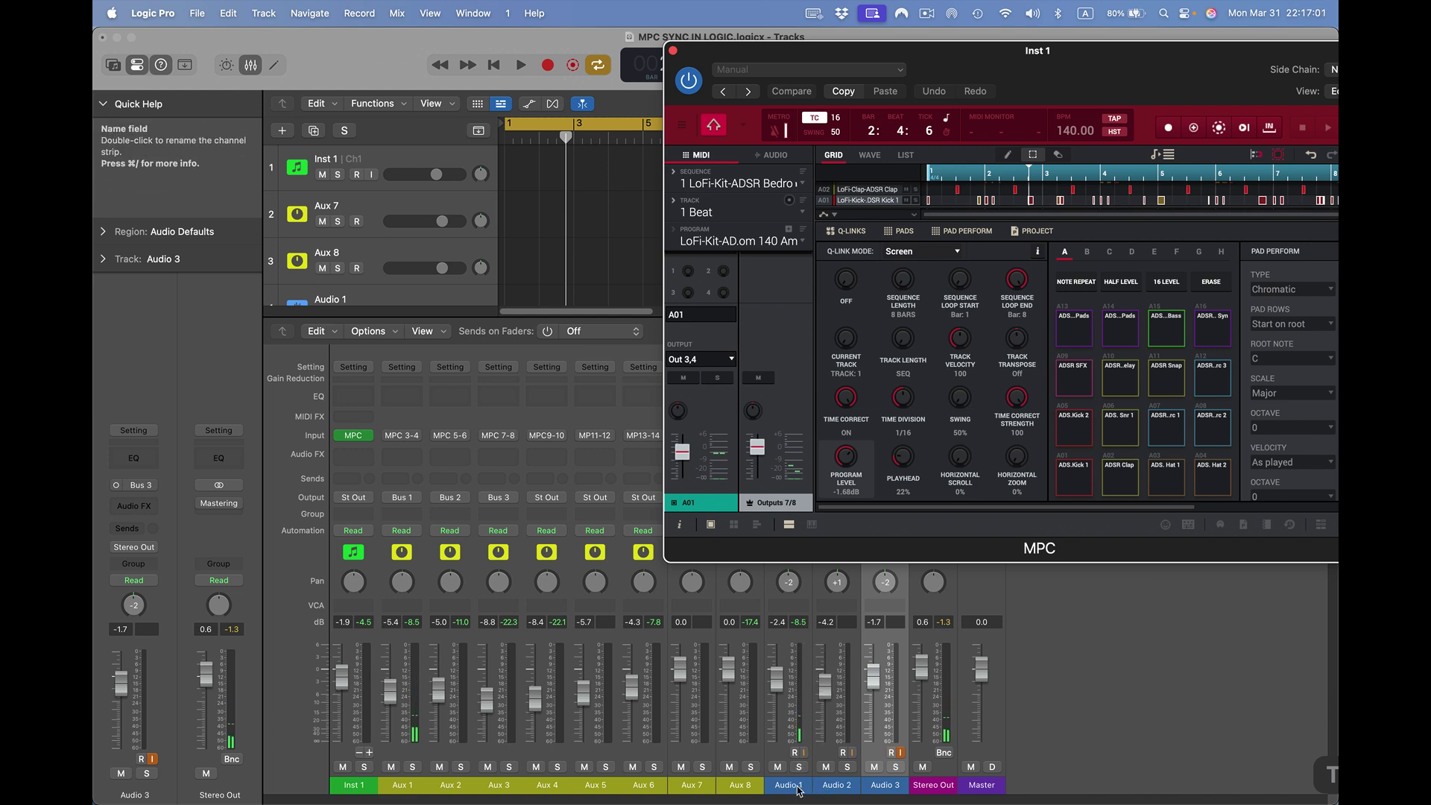
left_click_drag(794, 753, 906, 757)
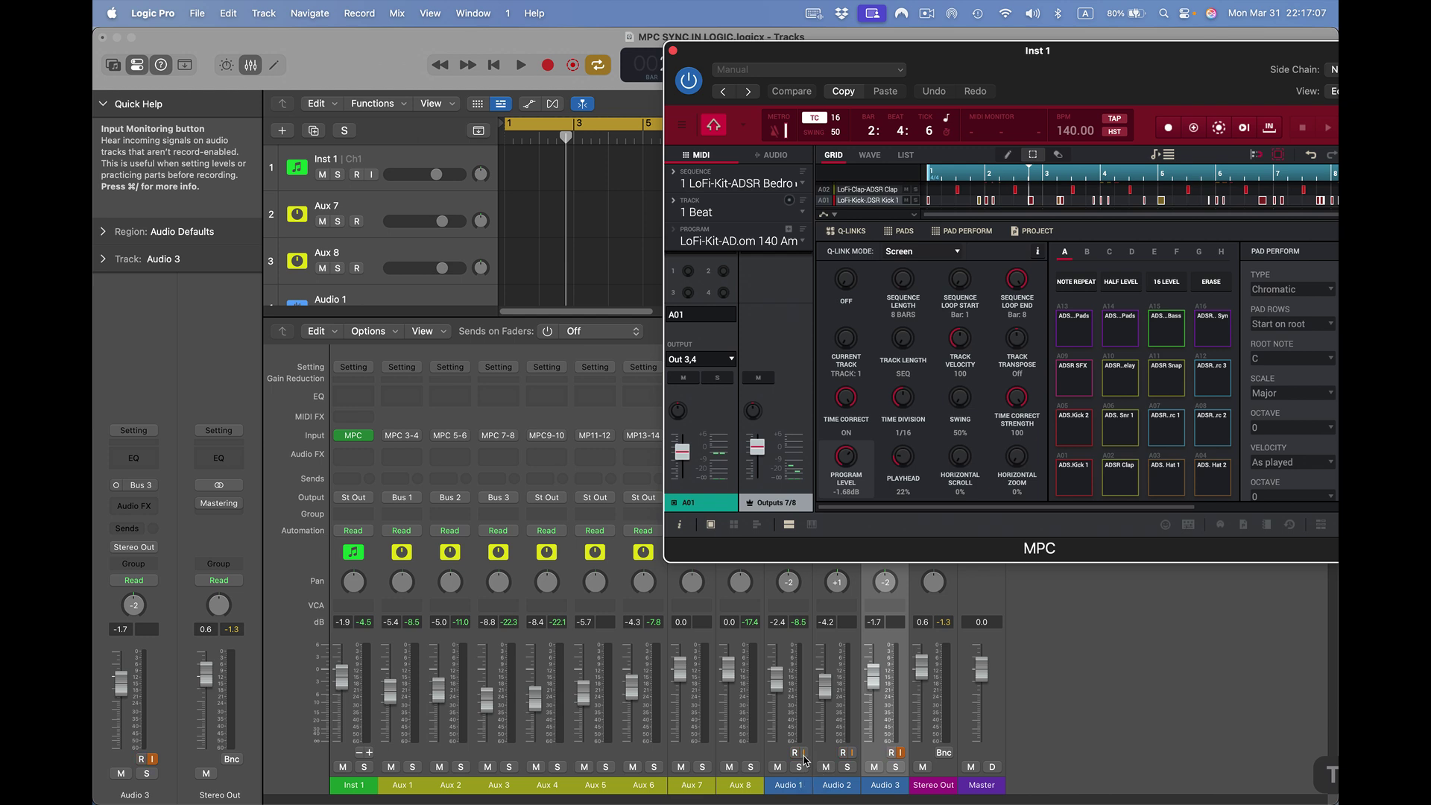
- Test the A02 clap and A03 hat pads, checking their levels on the mixer
left_click(1121, 476)
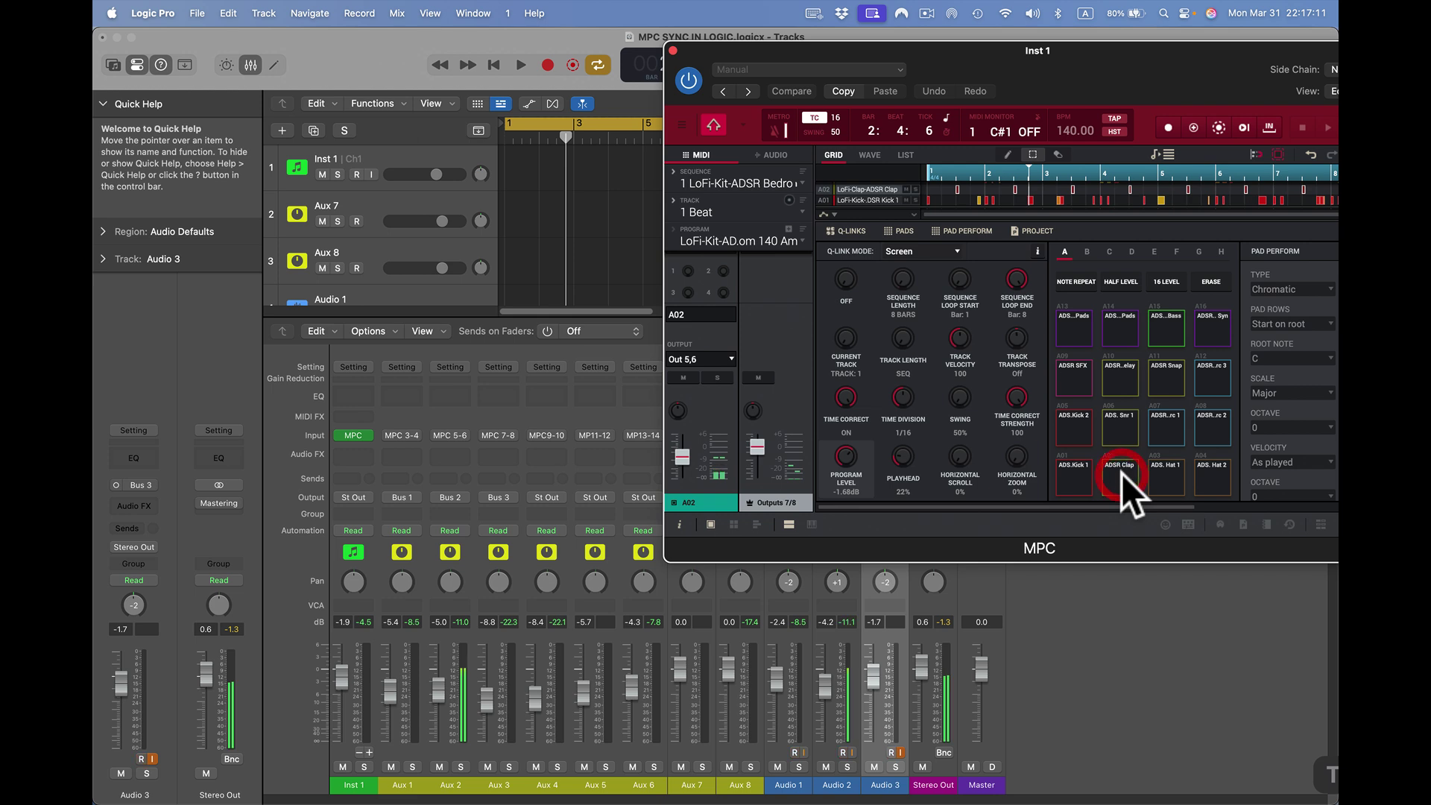
left_click(1174, 473)
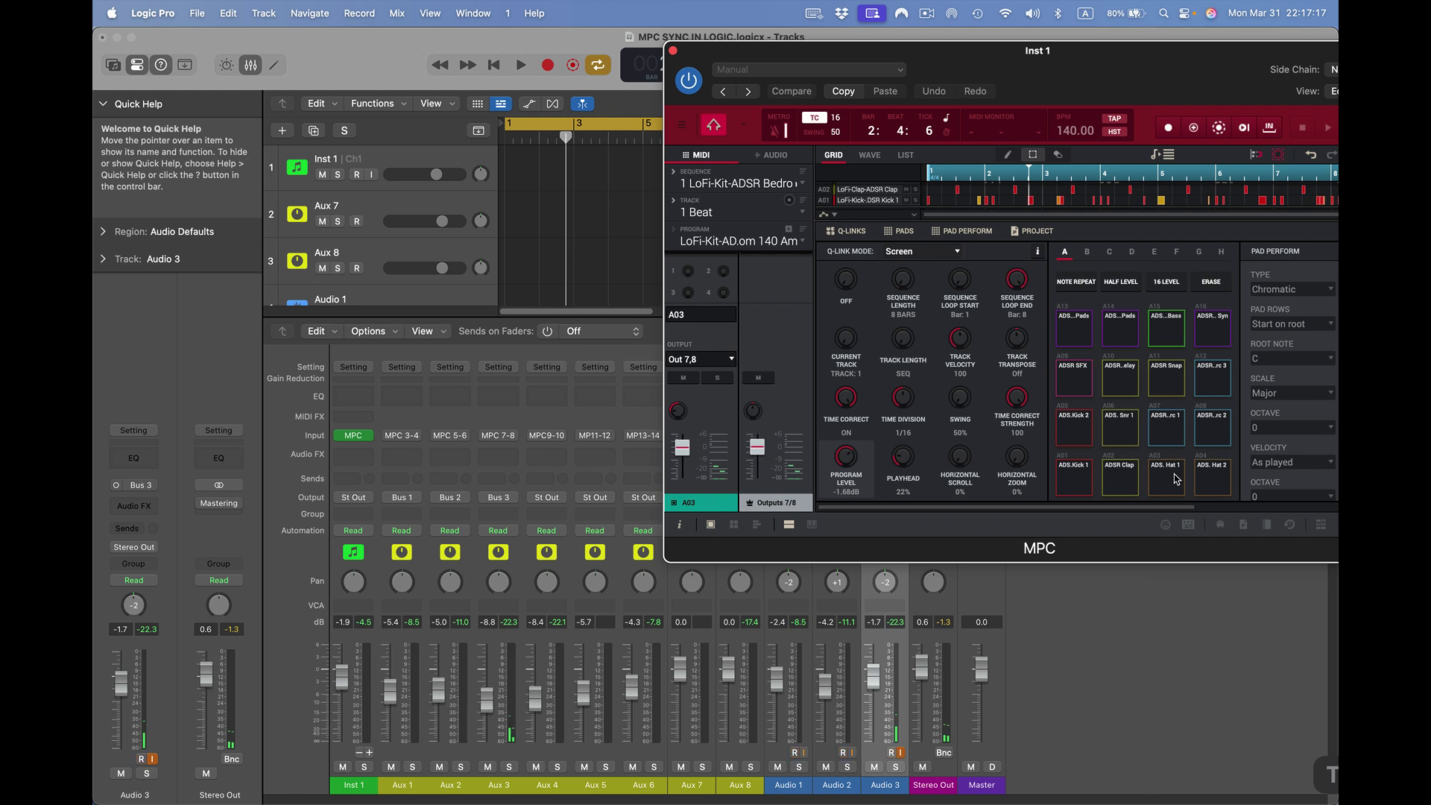
left_click(1175, 477)
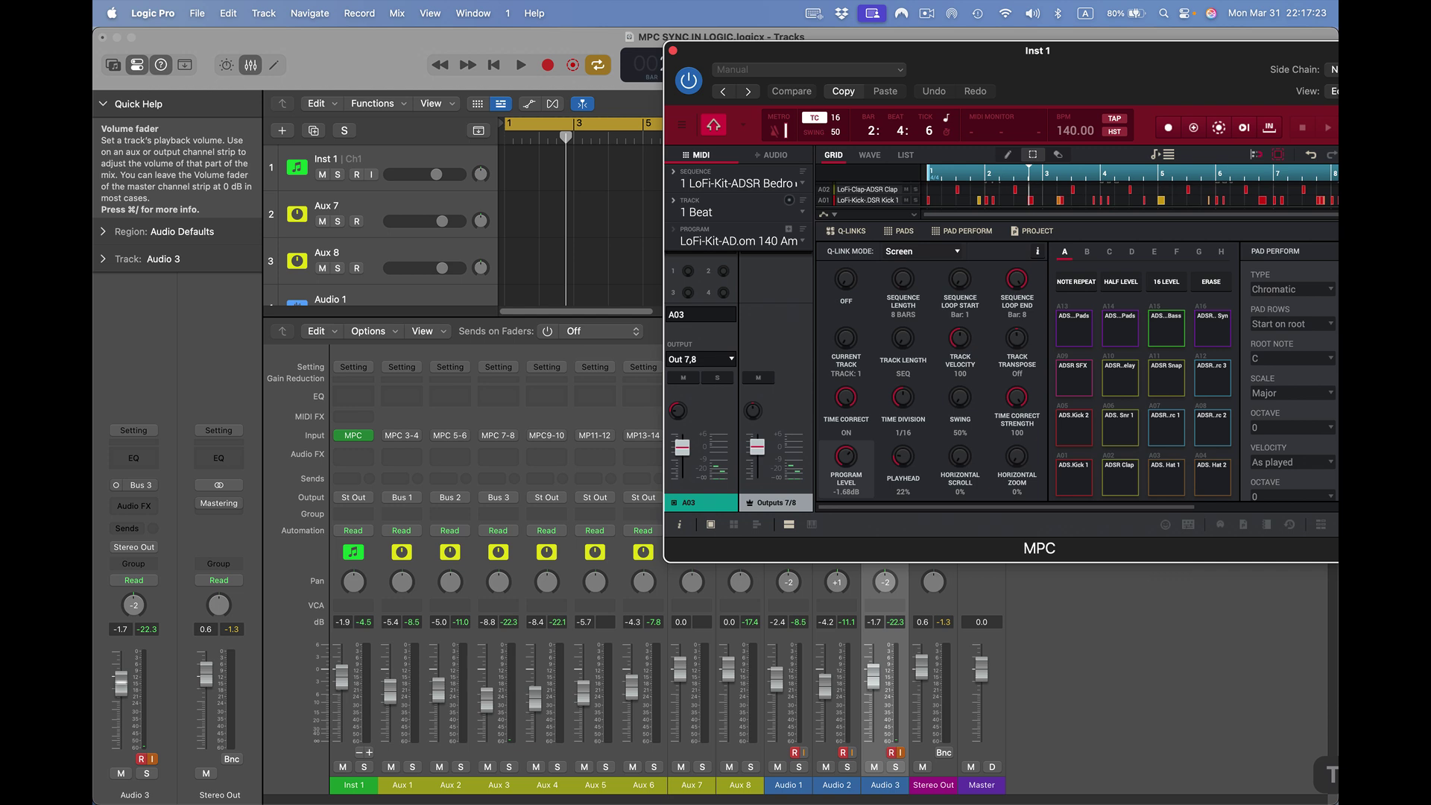
left_click(123, 689)
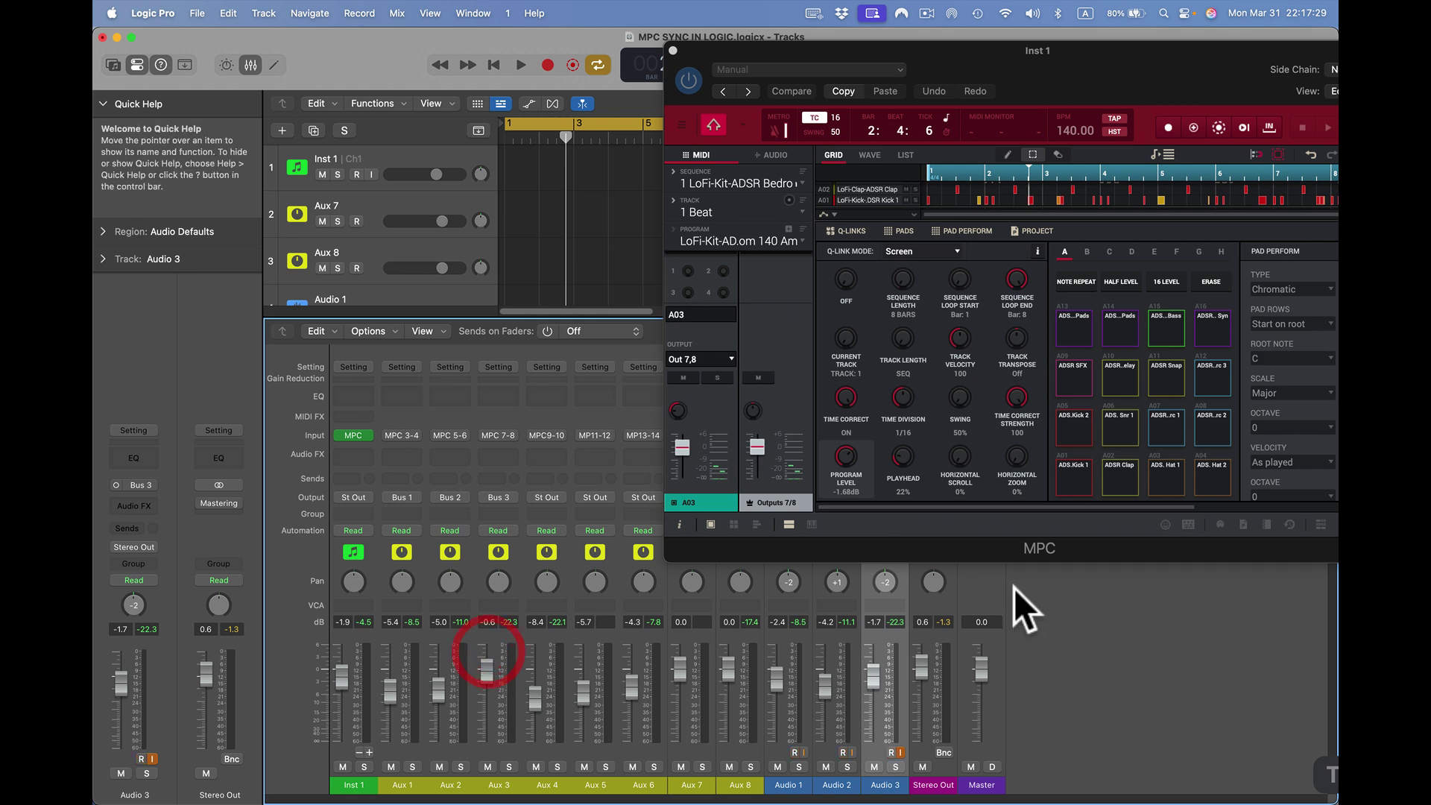
left_click(1171, 490)
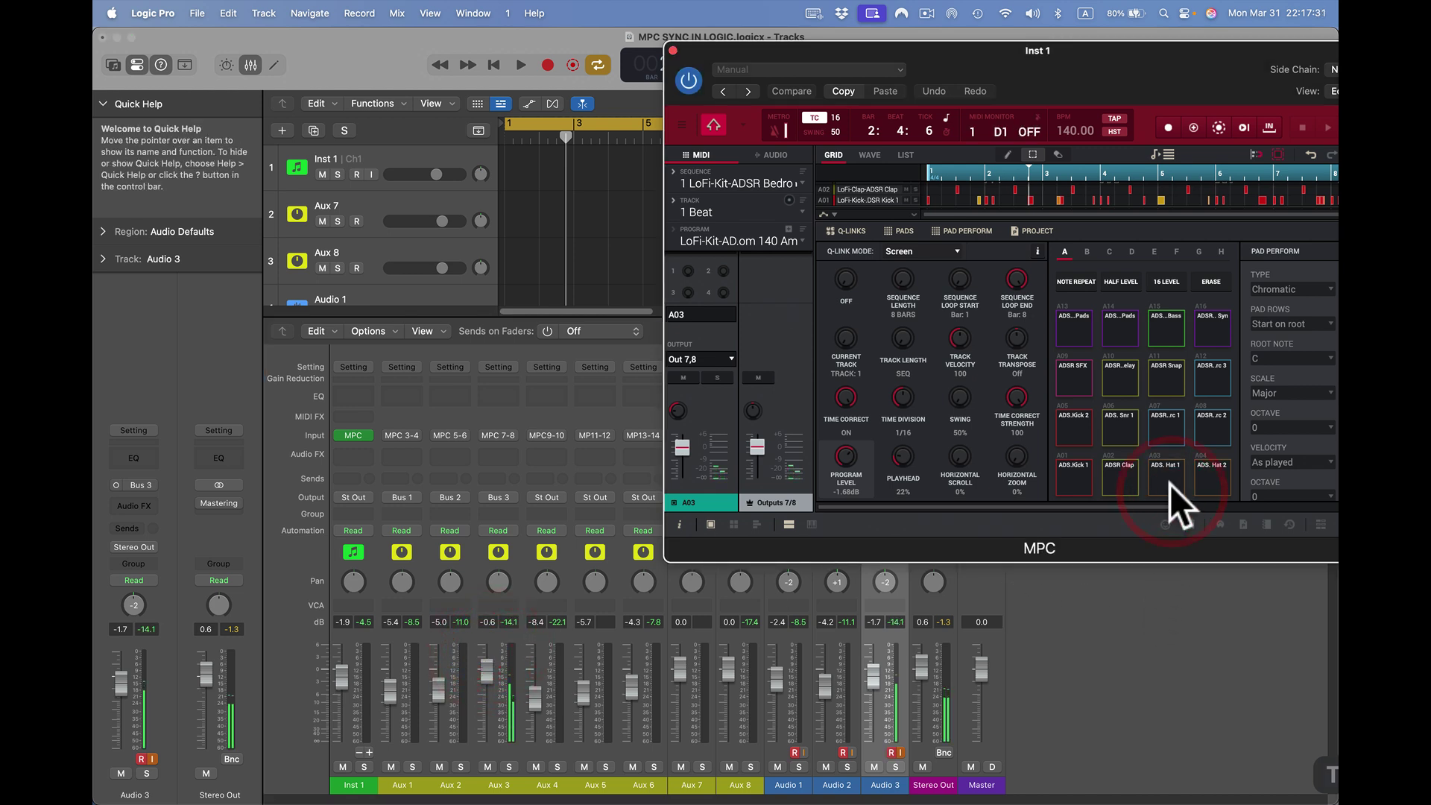
left_click(1170, 483)
- Lower the Aux 3 hat fader to -4.9 dB and adjust the MPC A03 channel level while auditioning
left_click_drag(488, 677, 486, 718)
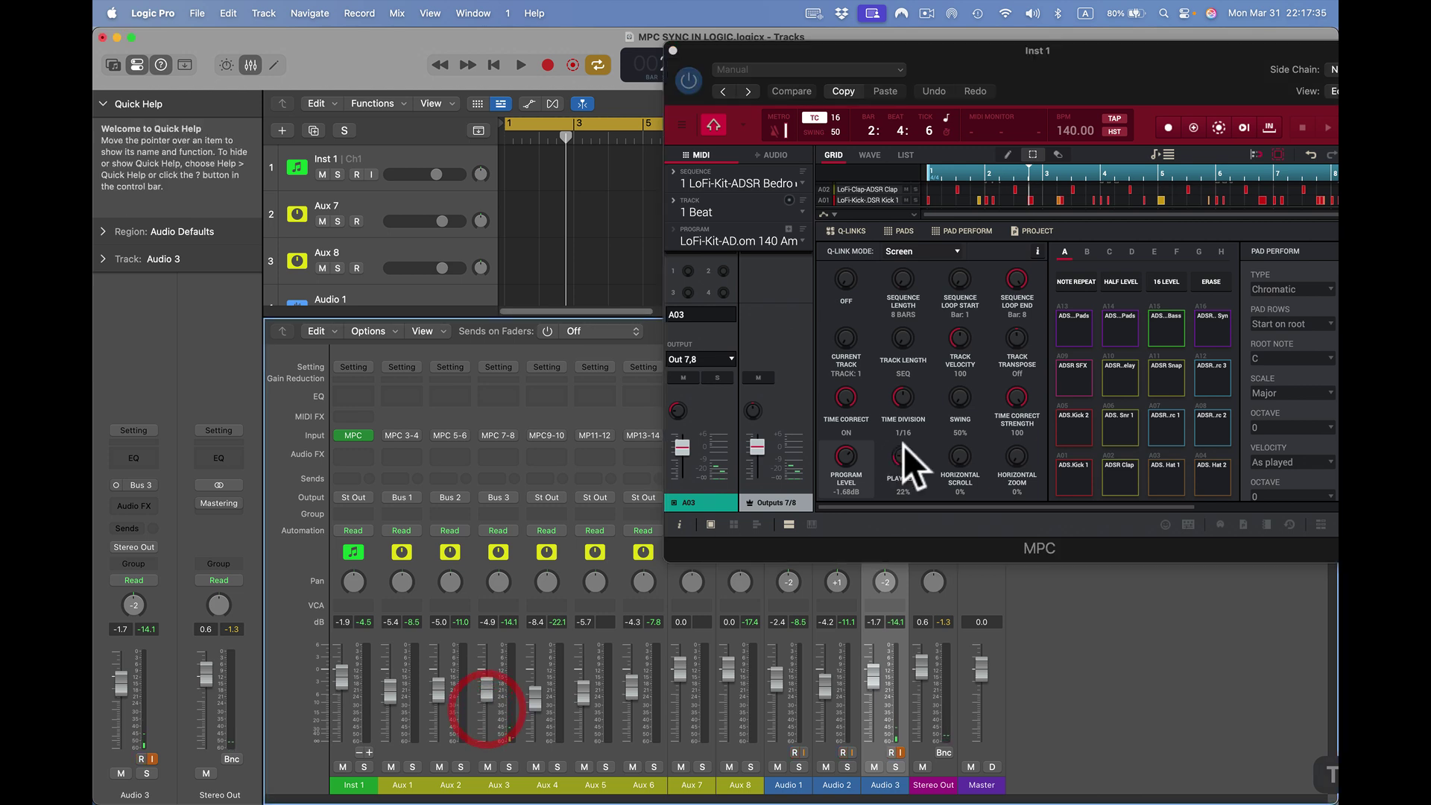
left_click(1160, 471)
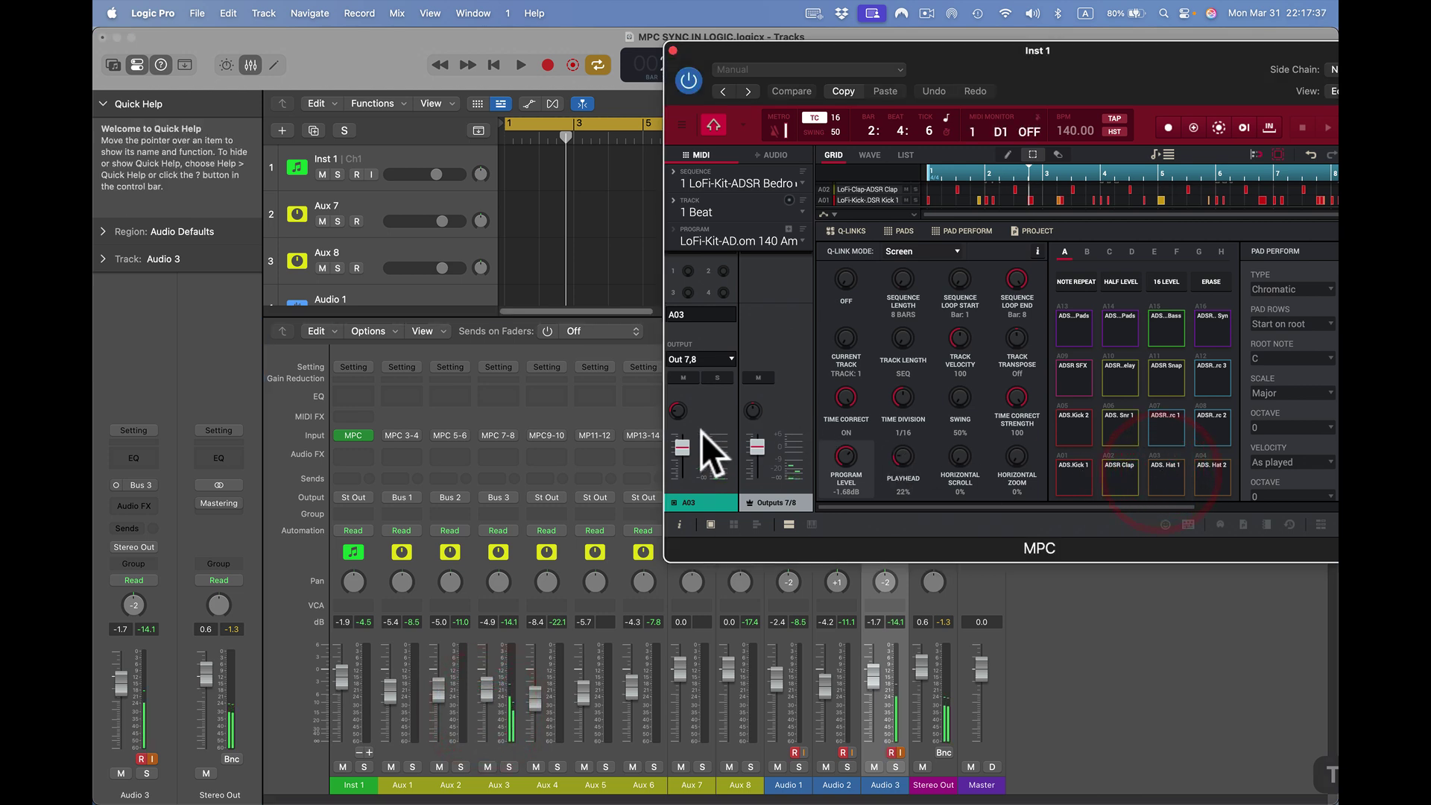
mouse_move(682, 447)
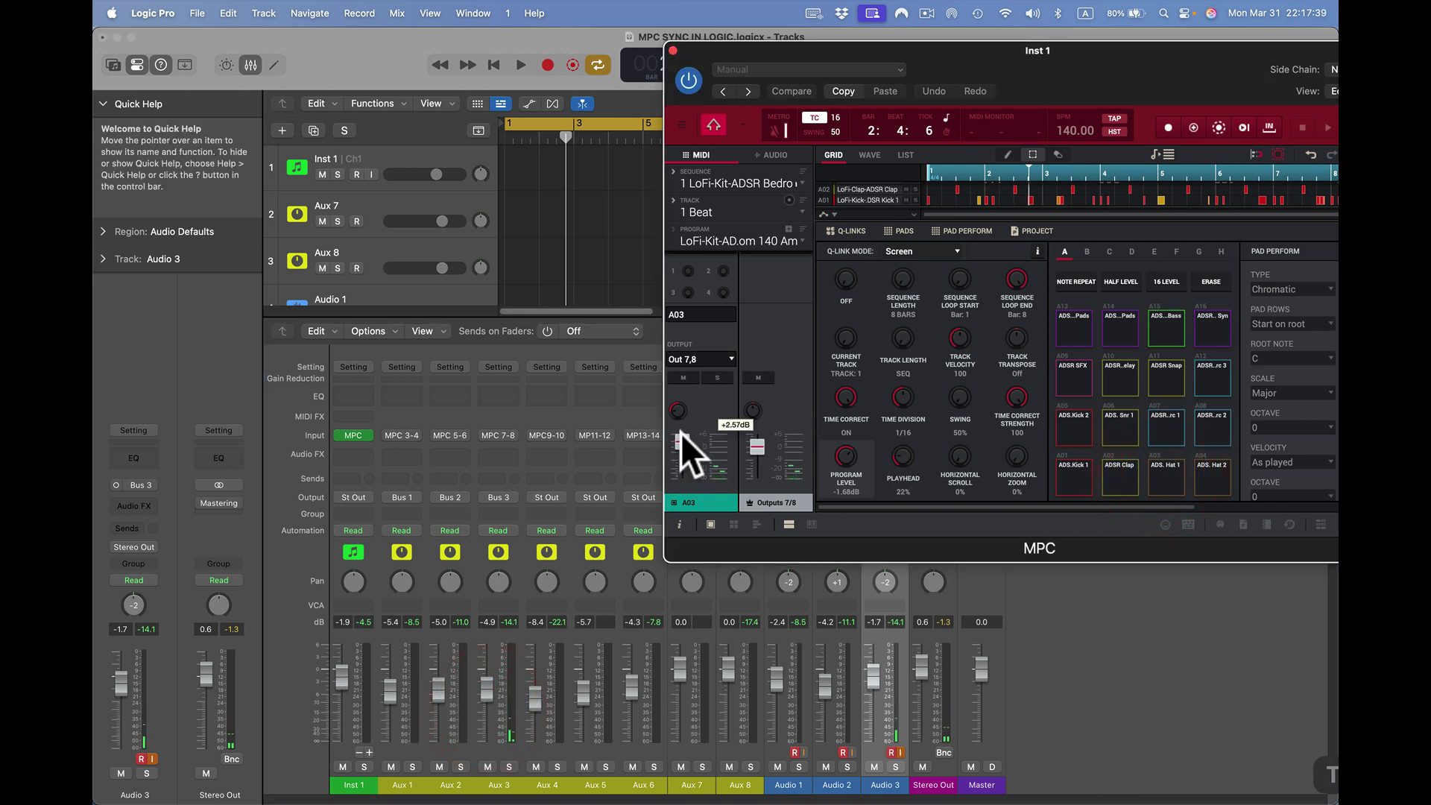
left_click(682, 435)
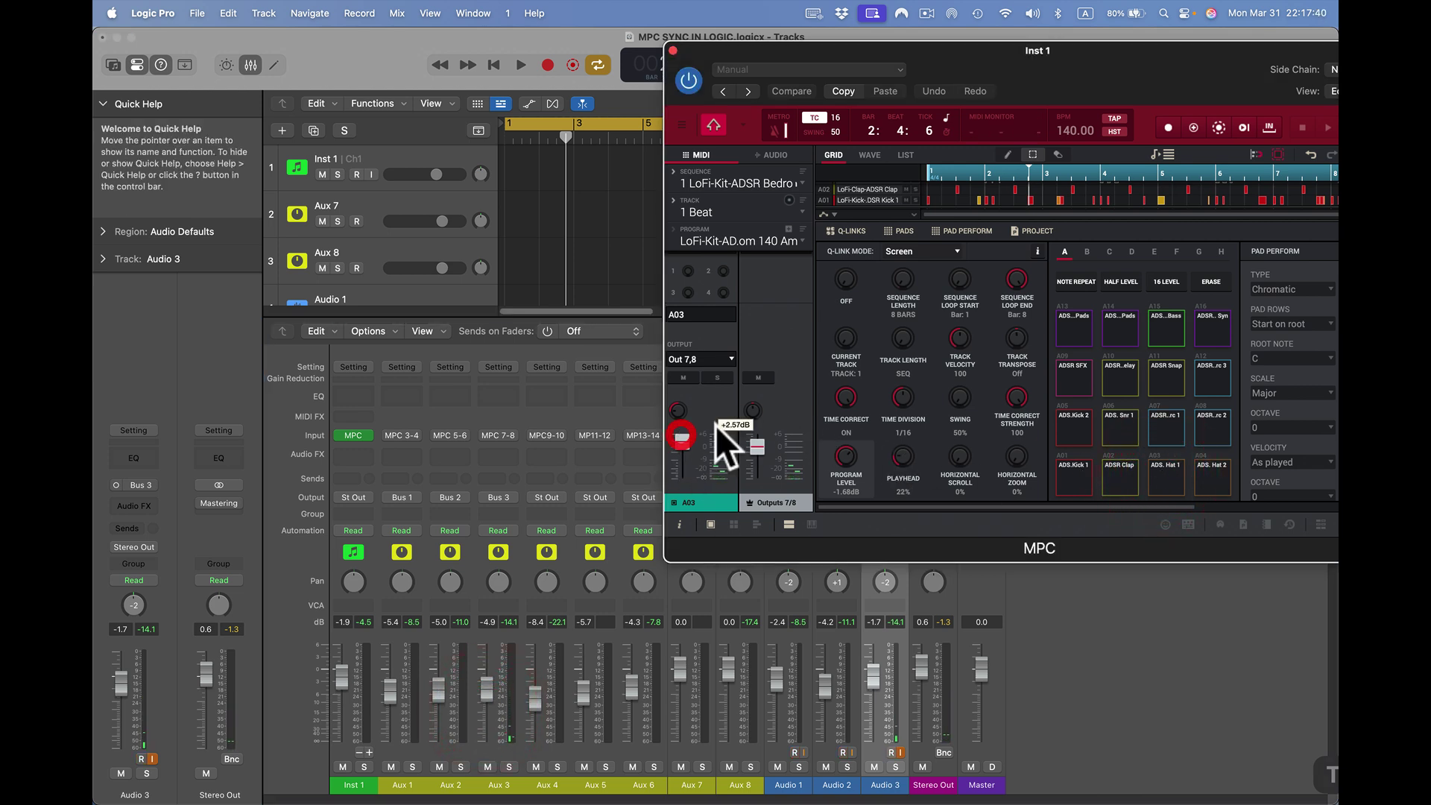
left_click(1166, 470)
left_click(1165, 469)
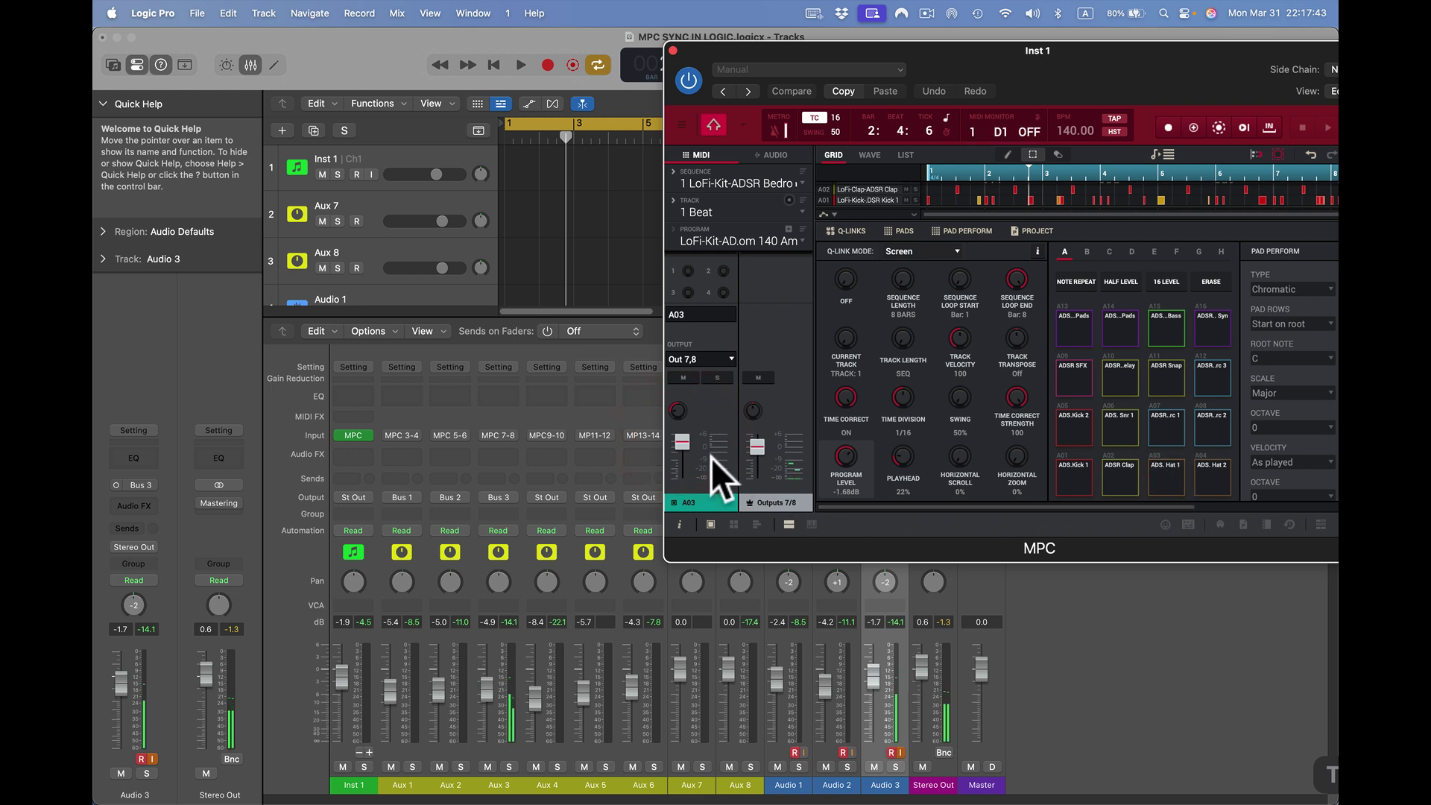
left_click_drag(681, 442, 682, 437)
left_click(676, 412)
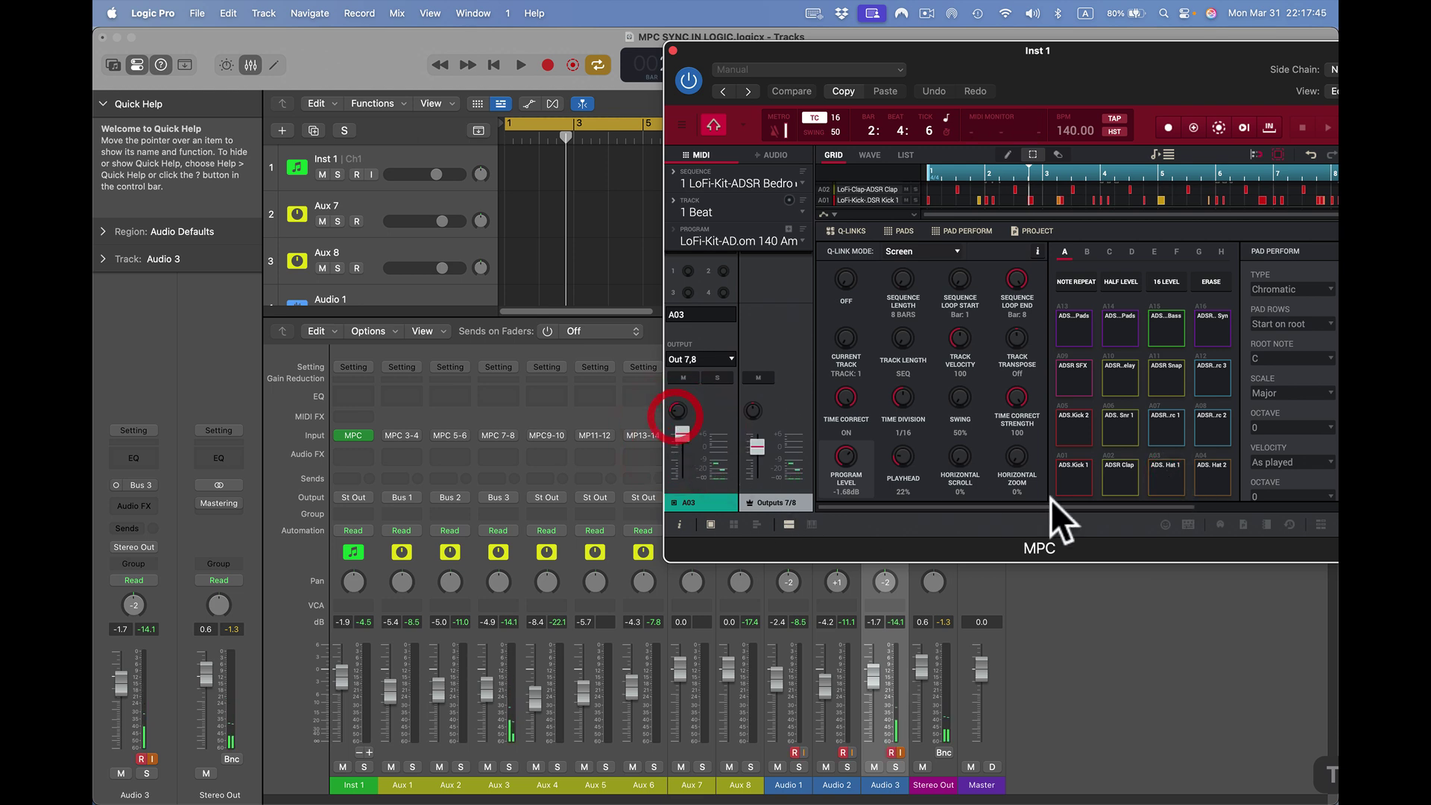
- Audition the hat, reselect pad A03, and turn its MPC channel down to -2.23 dB
left_click(1162, 474)
left_click(1162, 476)
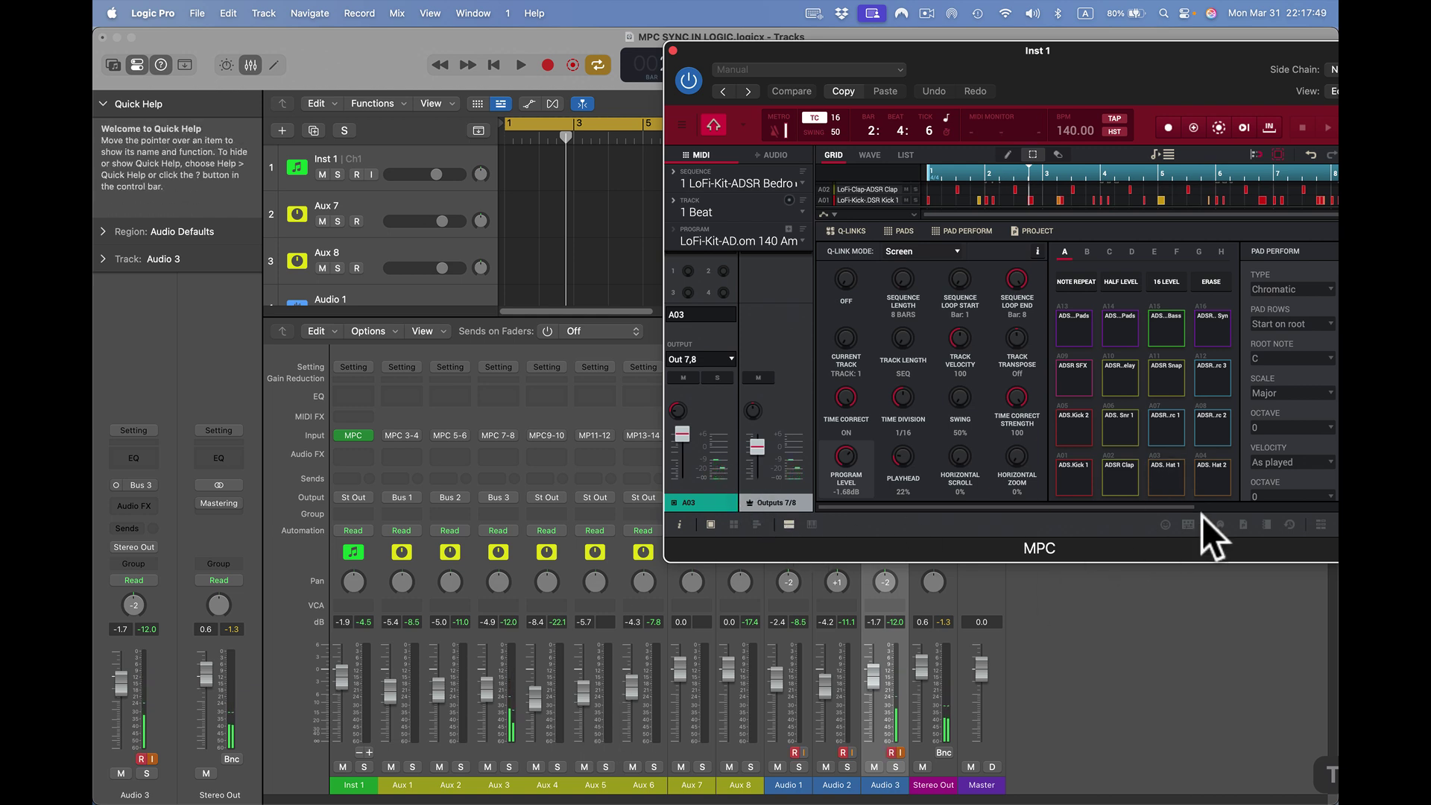
left_click(1164, 481)
left_click(1110, 471)
left_click(1182, 472)
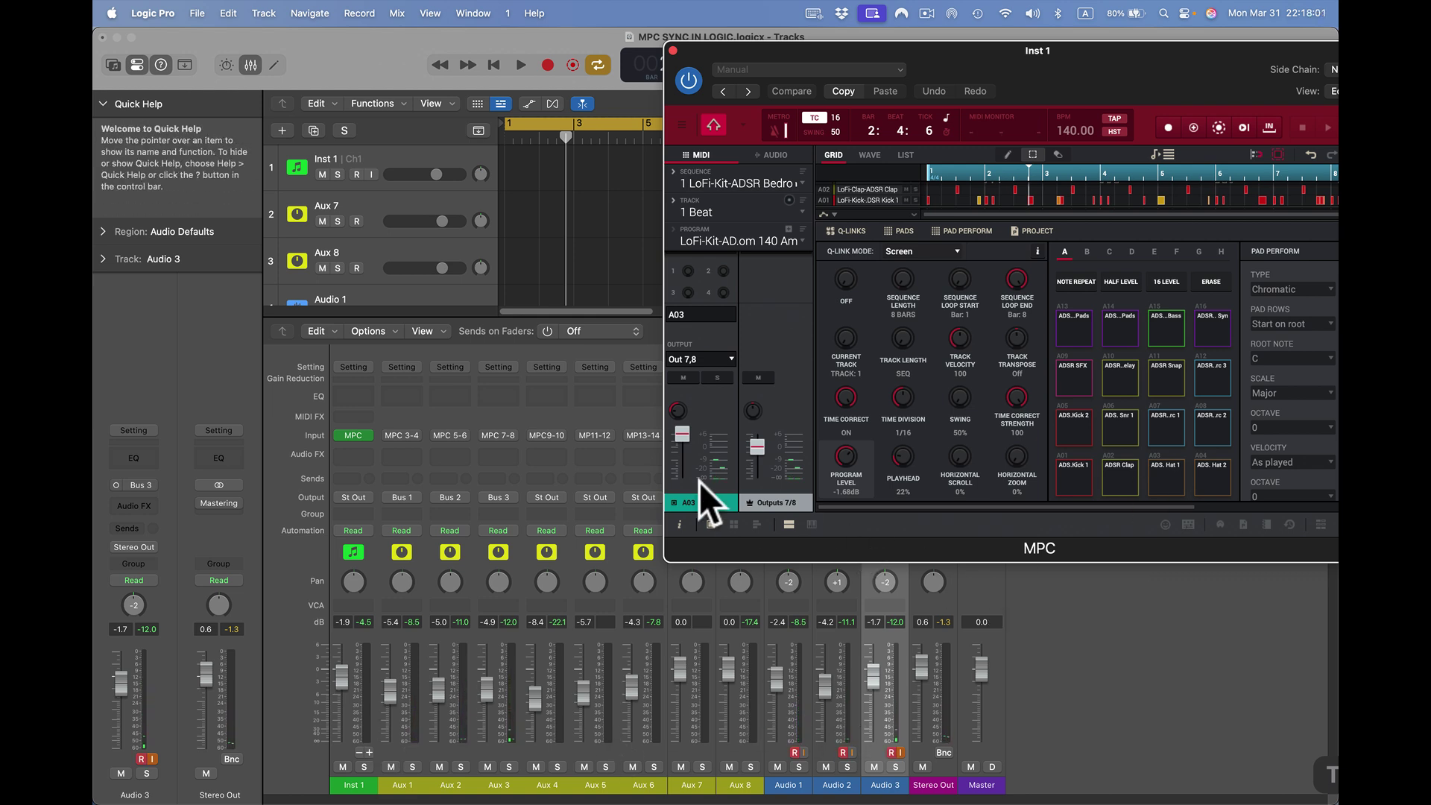
left_click_drag(678, 440, 681, 445)
left_click(1164, 477)
- Close the MPC plugin window and scroll the tracks area
left_click(673, 51)
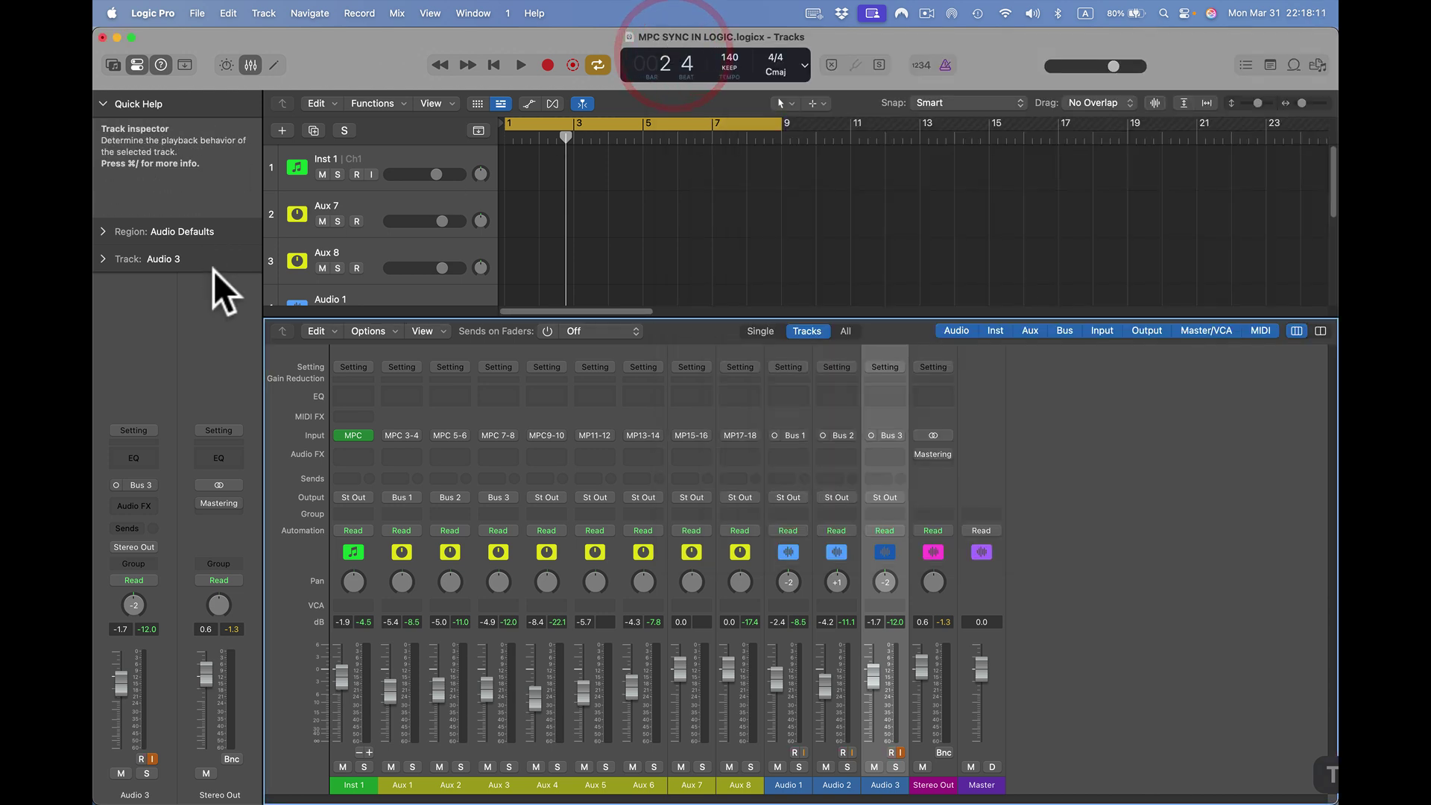
scroll(466, 298, "down", 5)
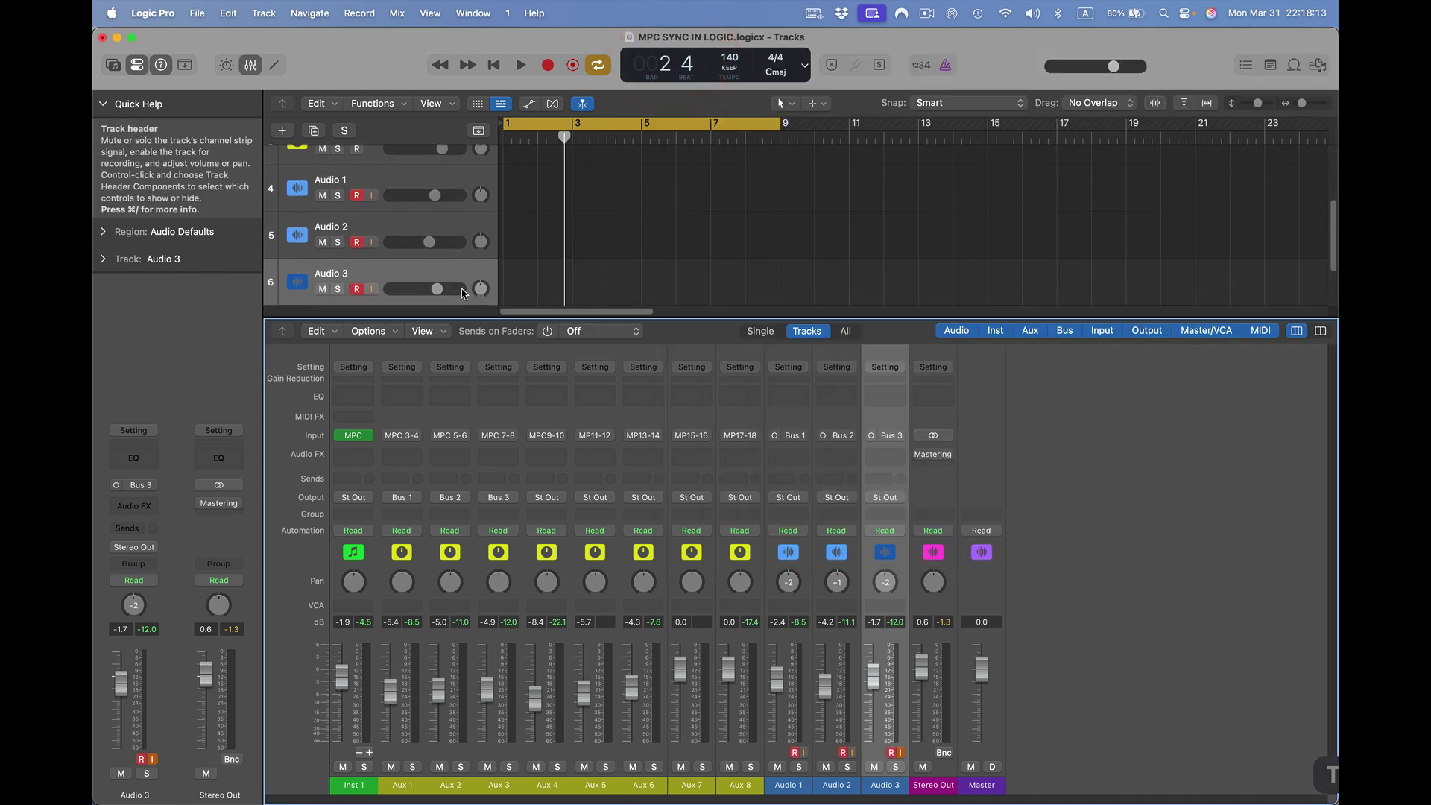
scroll(462, 293, "down", 2)
scroll(462, 293, "up", 3)
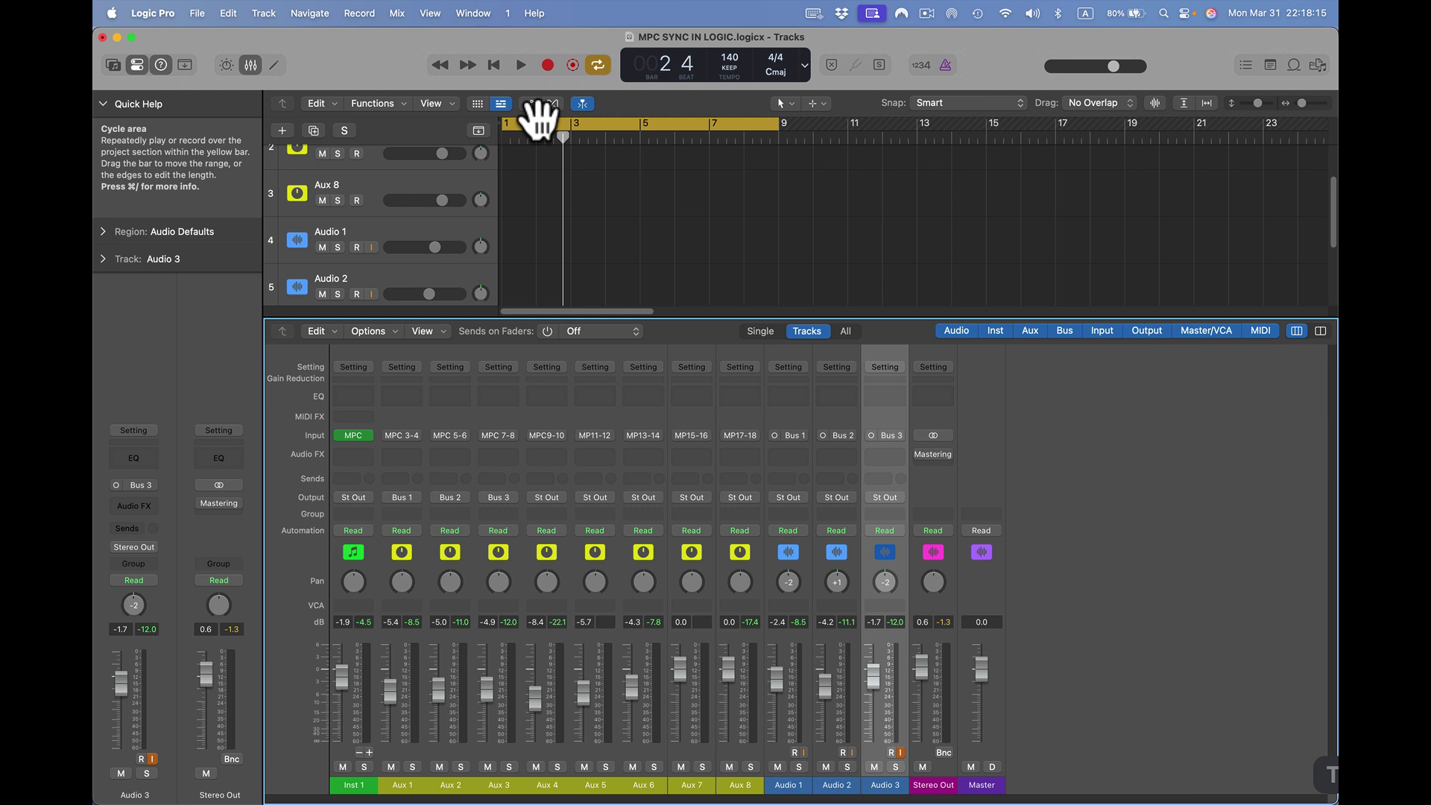
- Record the MPC pattern from bar 1 with the metronome switched off
left_click(491, 66)
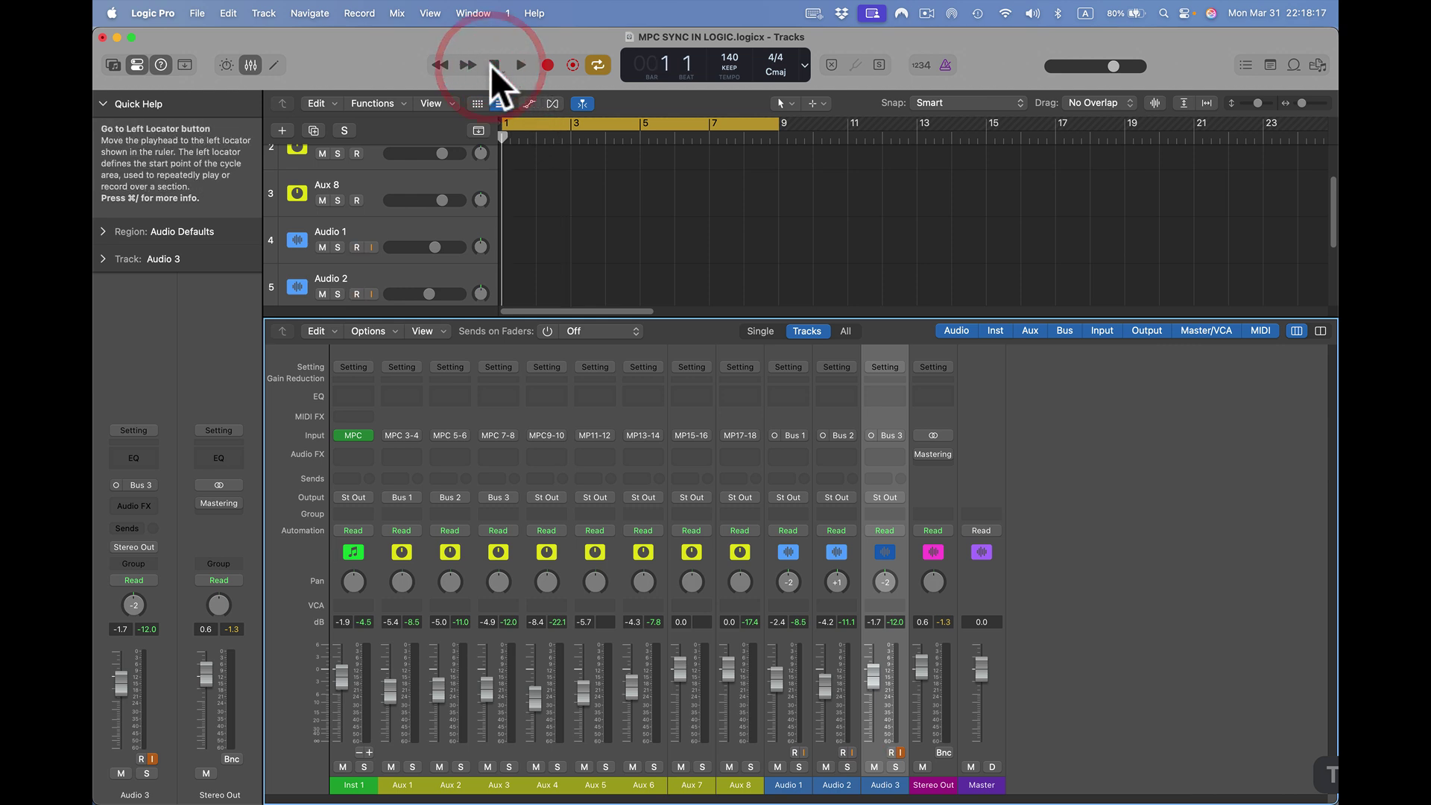
left_click(547, 65)
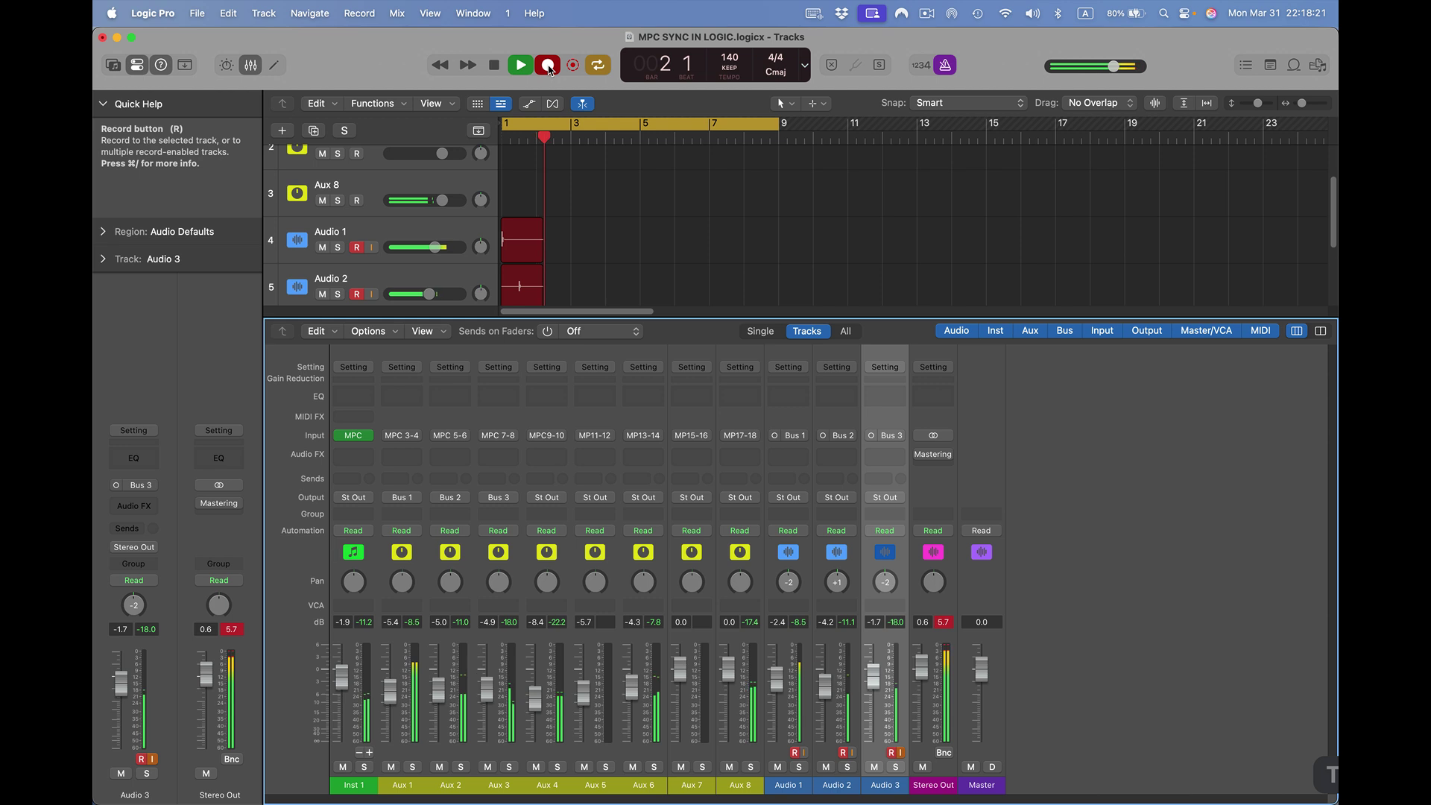
left_click(943, 65)
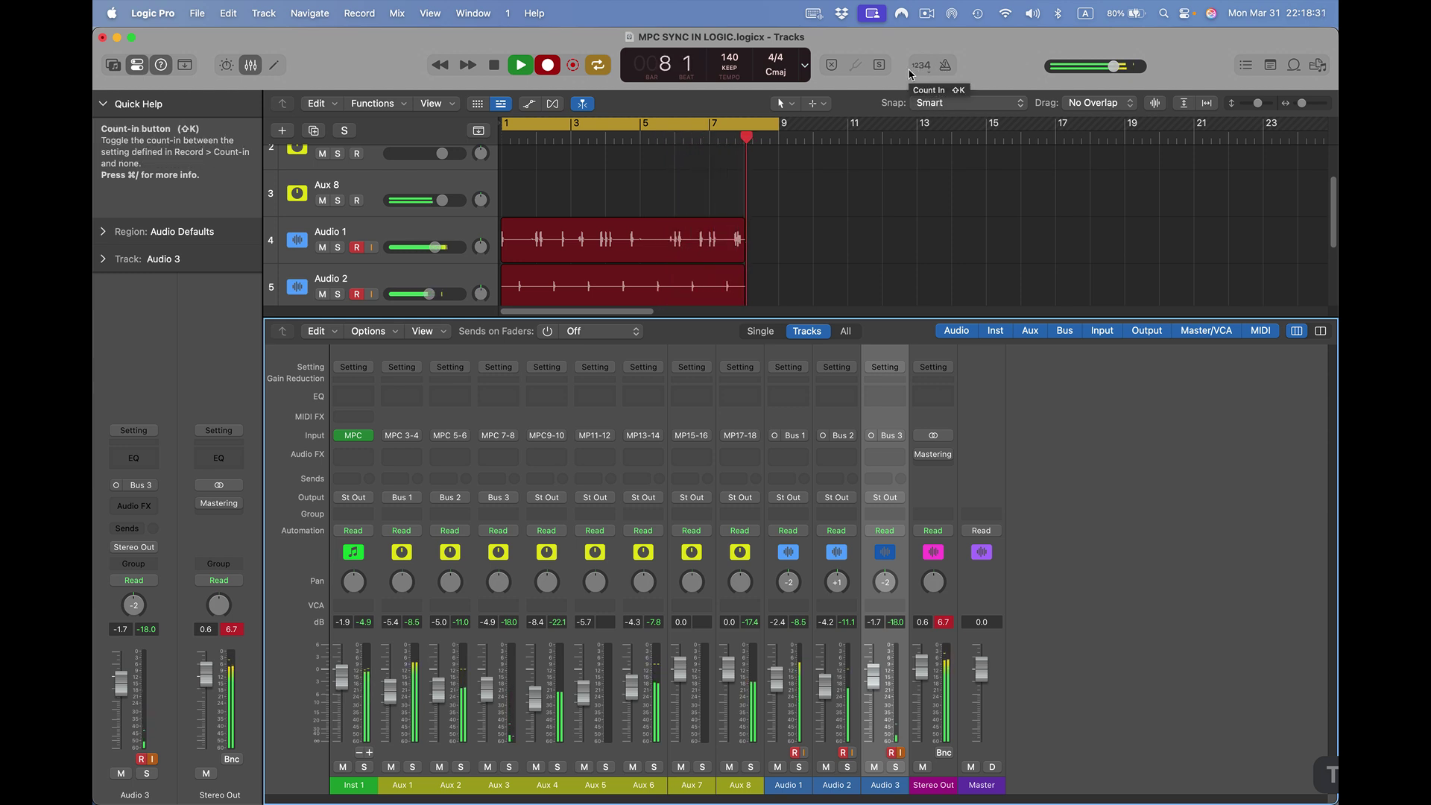
- Stop the recording and bring the new regions into view
key("space")
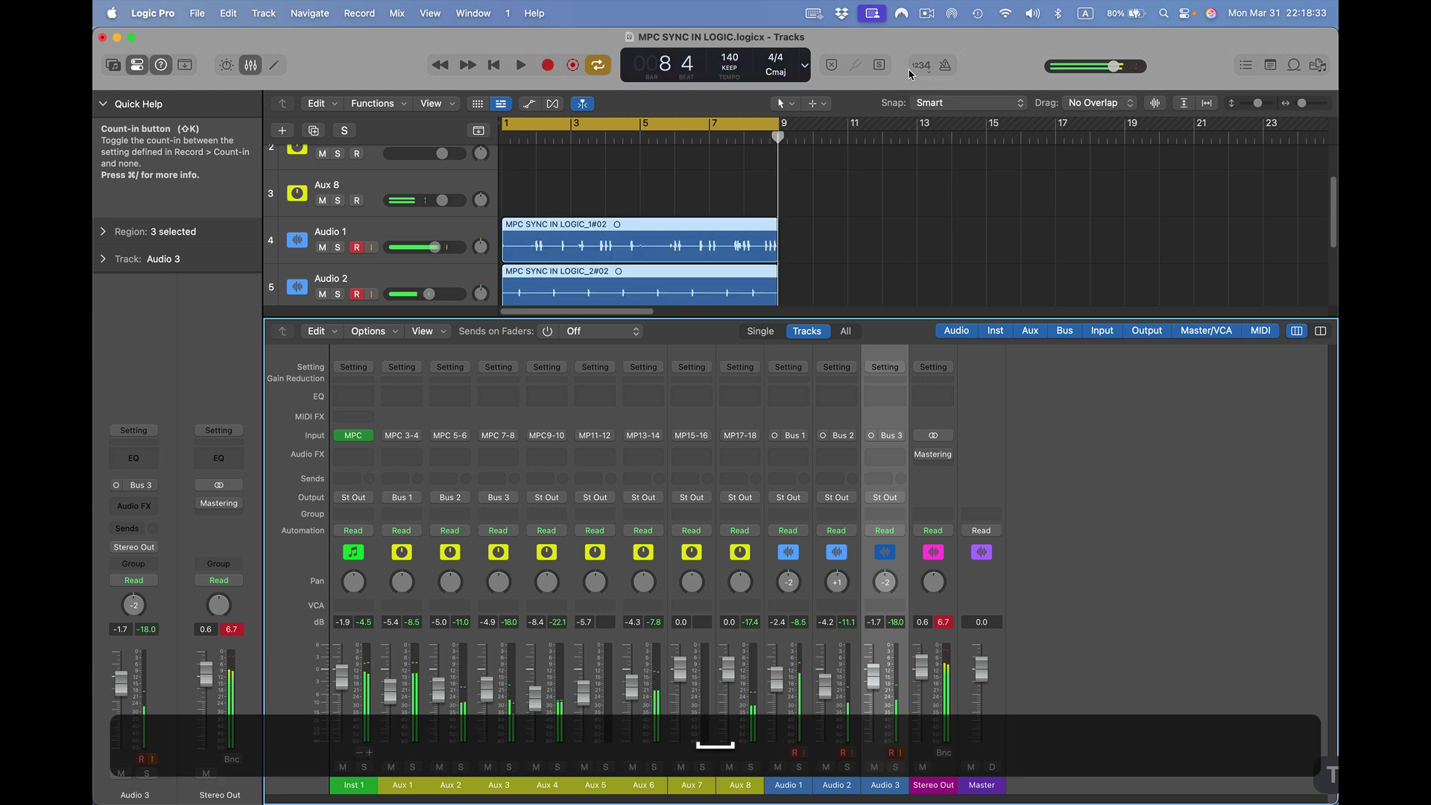
scroll(917, 182, "down", 3)
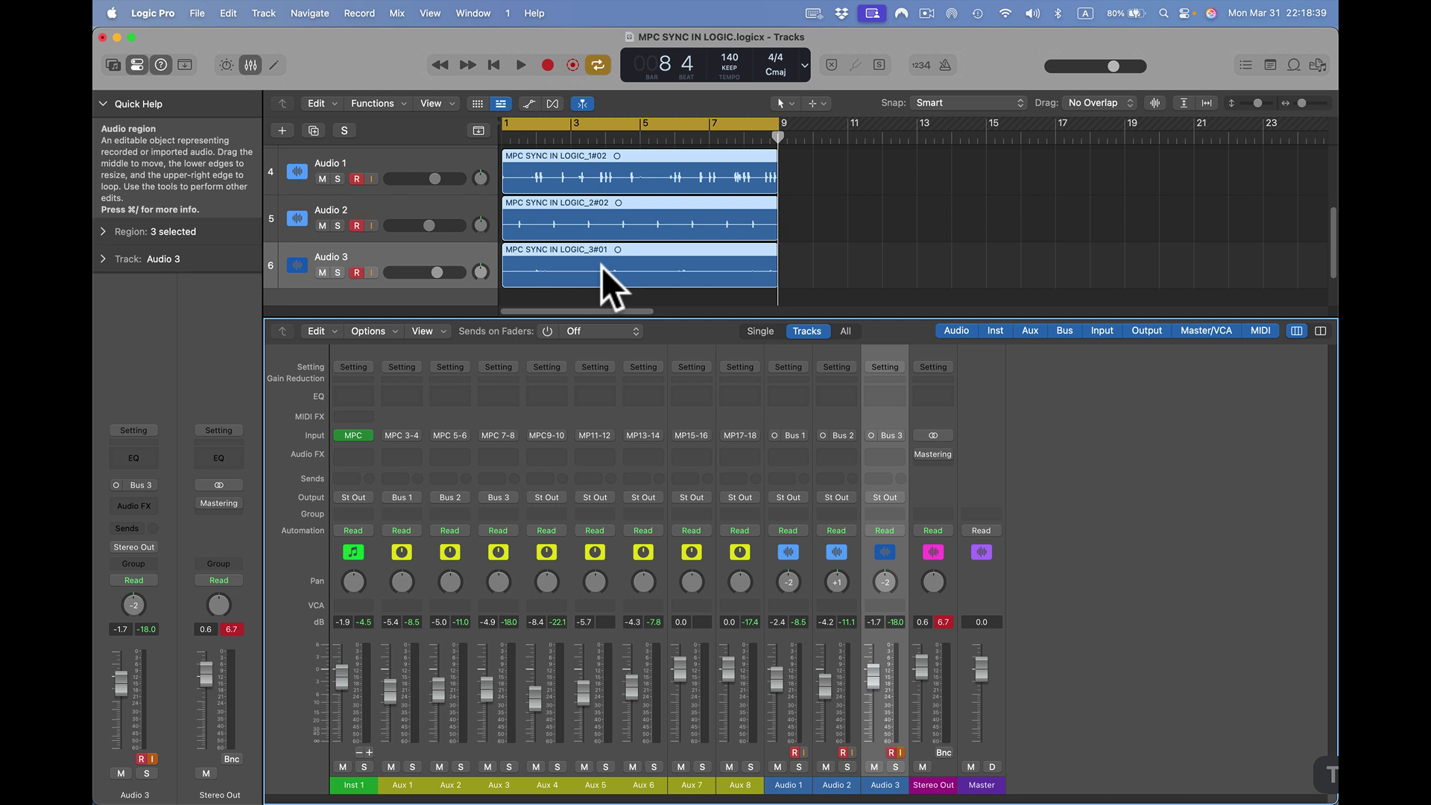
left_click(601, 267)
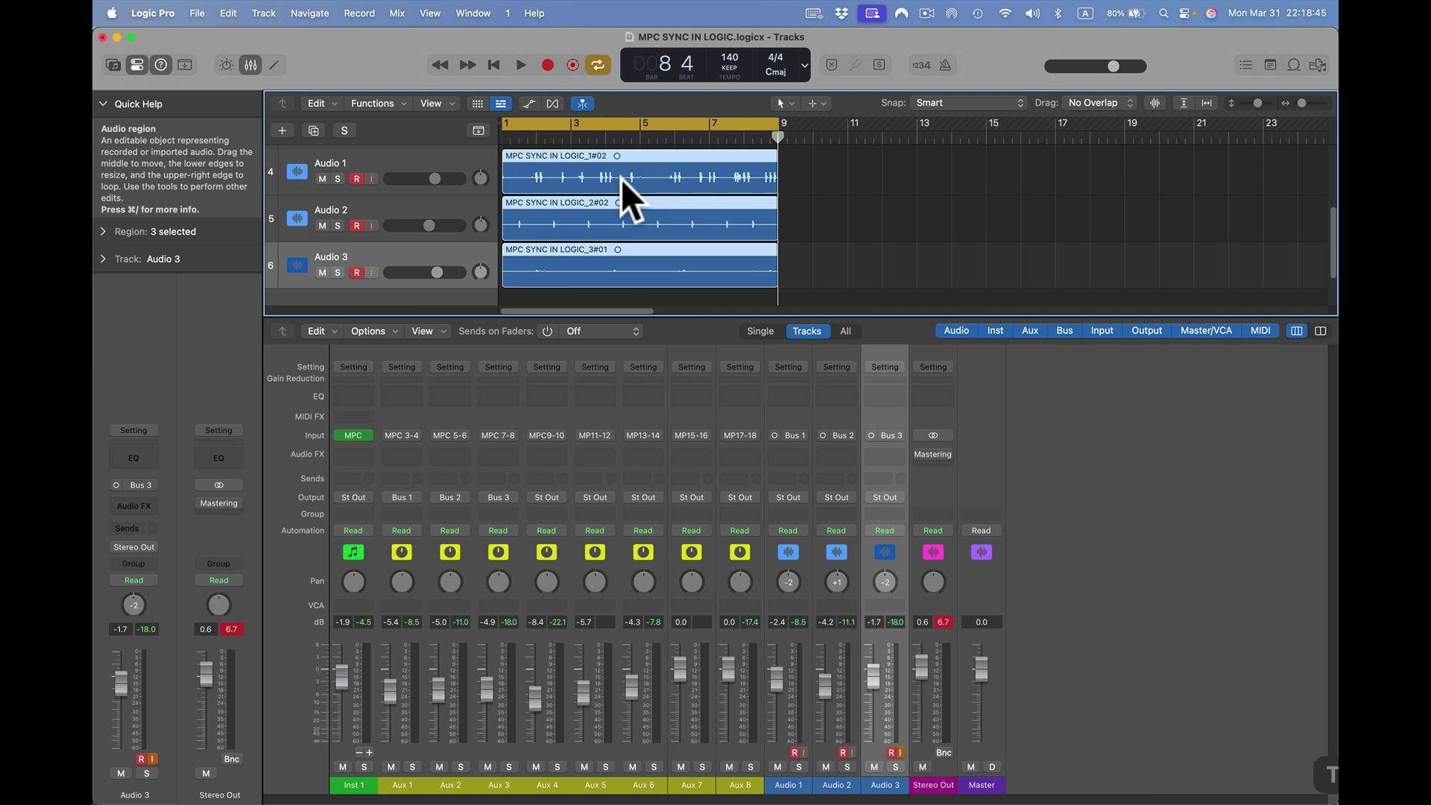
- Solo Audio 1–3, disarm Audio 2 and Audio 3, and play back the recorded takes
left_click(336, 178)
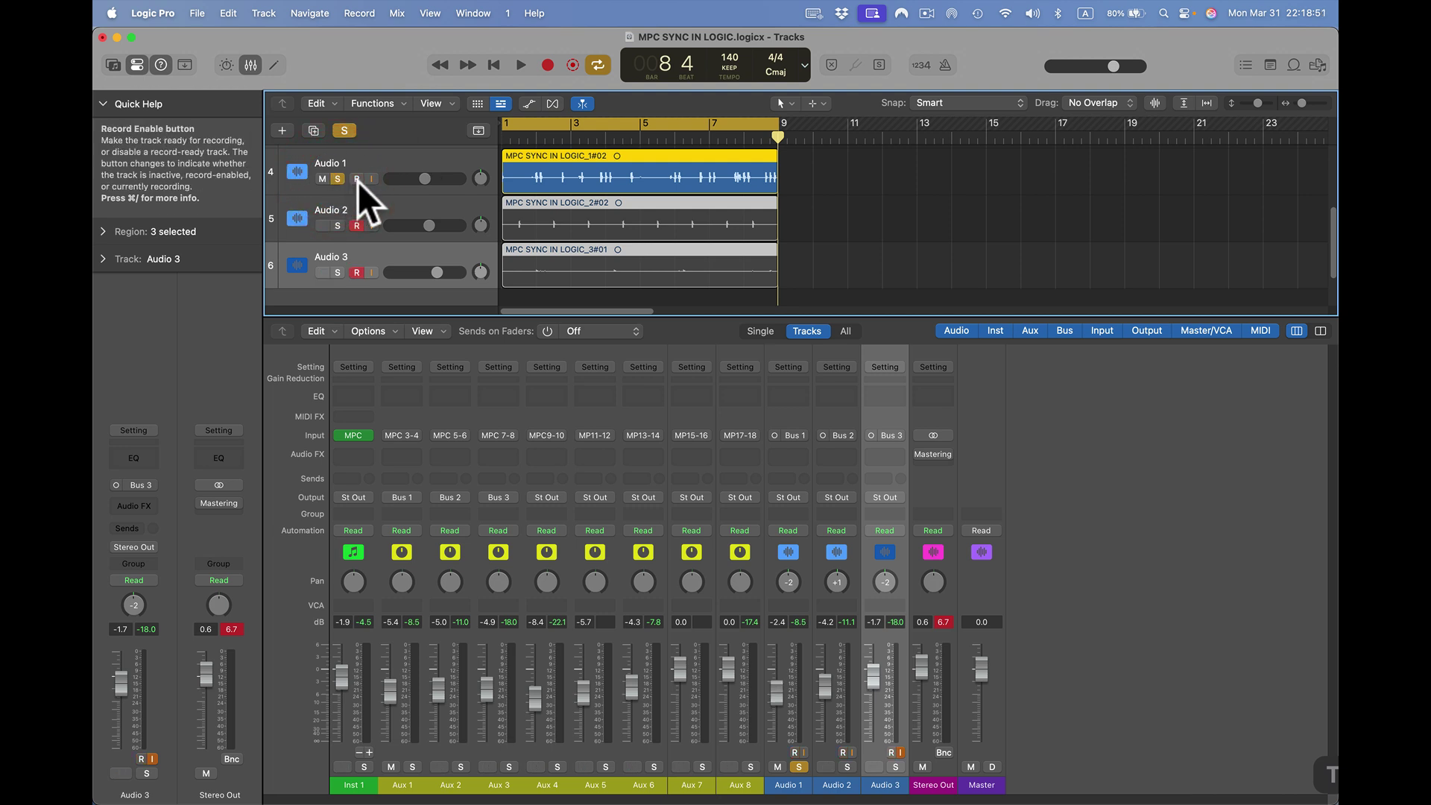
left_click(356, 226)
left_click(355, 270)
left_click(338, 225)
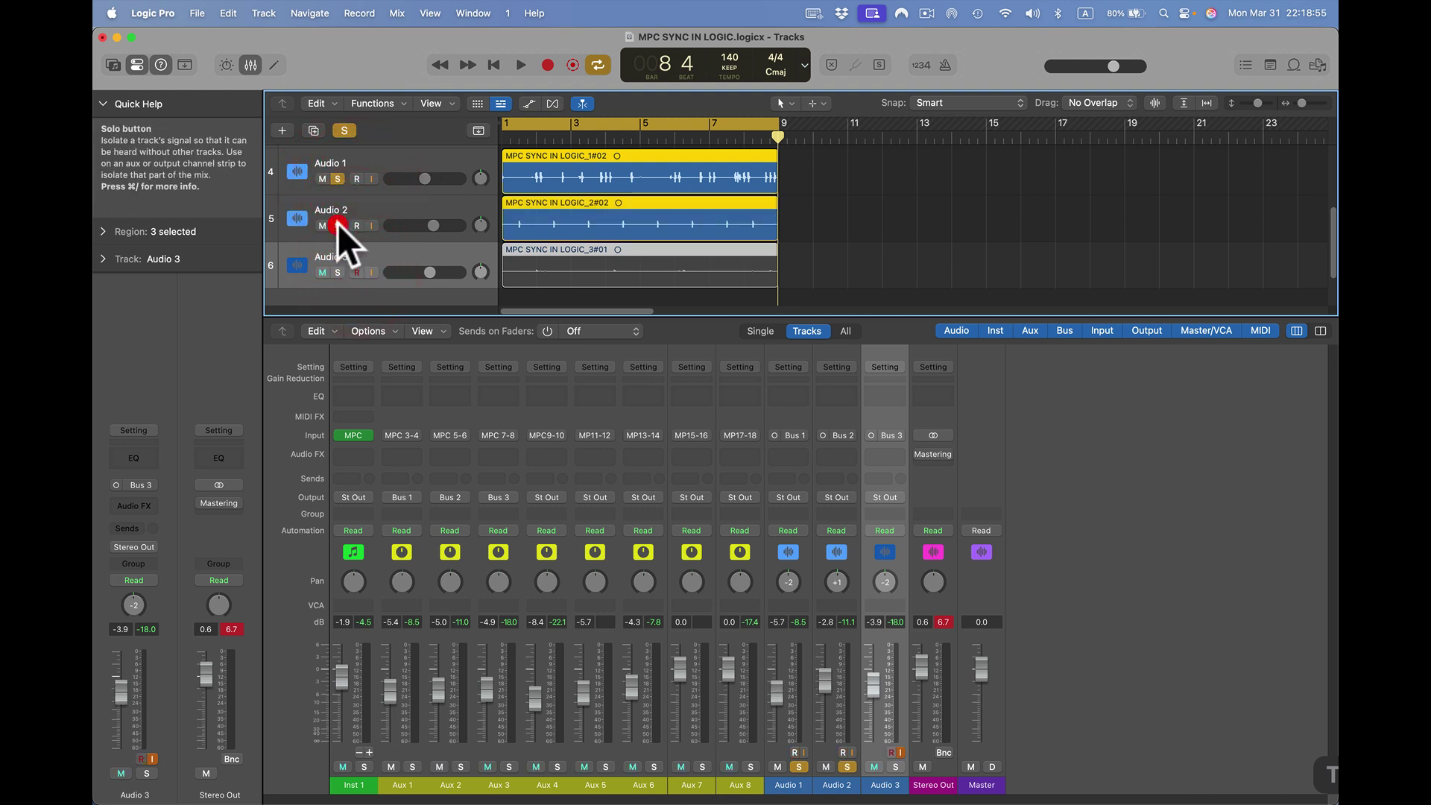
left_click(337, 272)
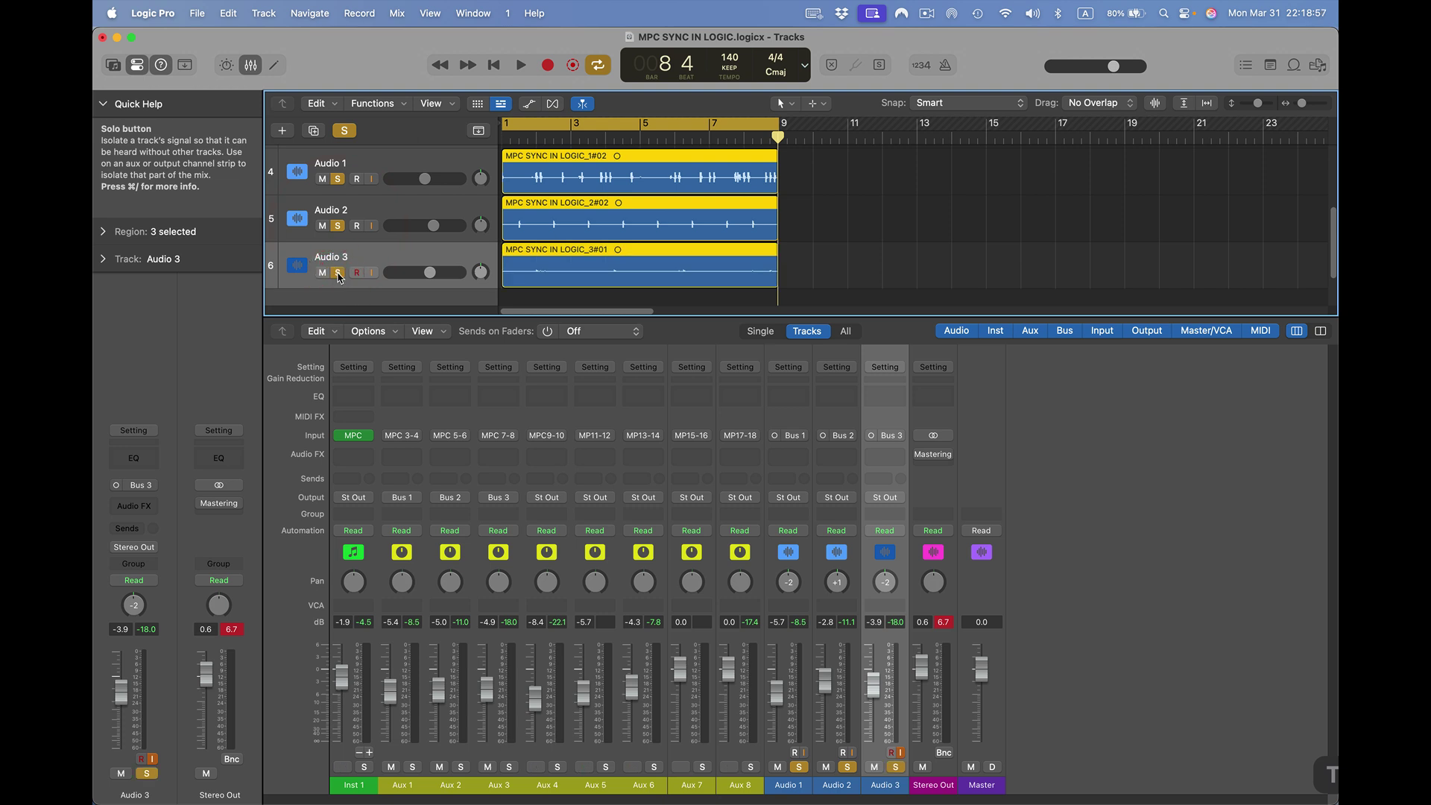
key("space")
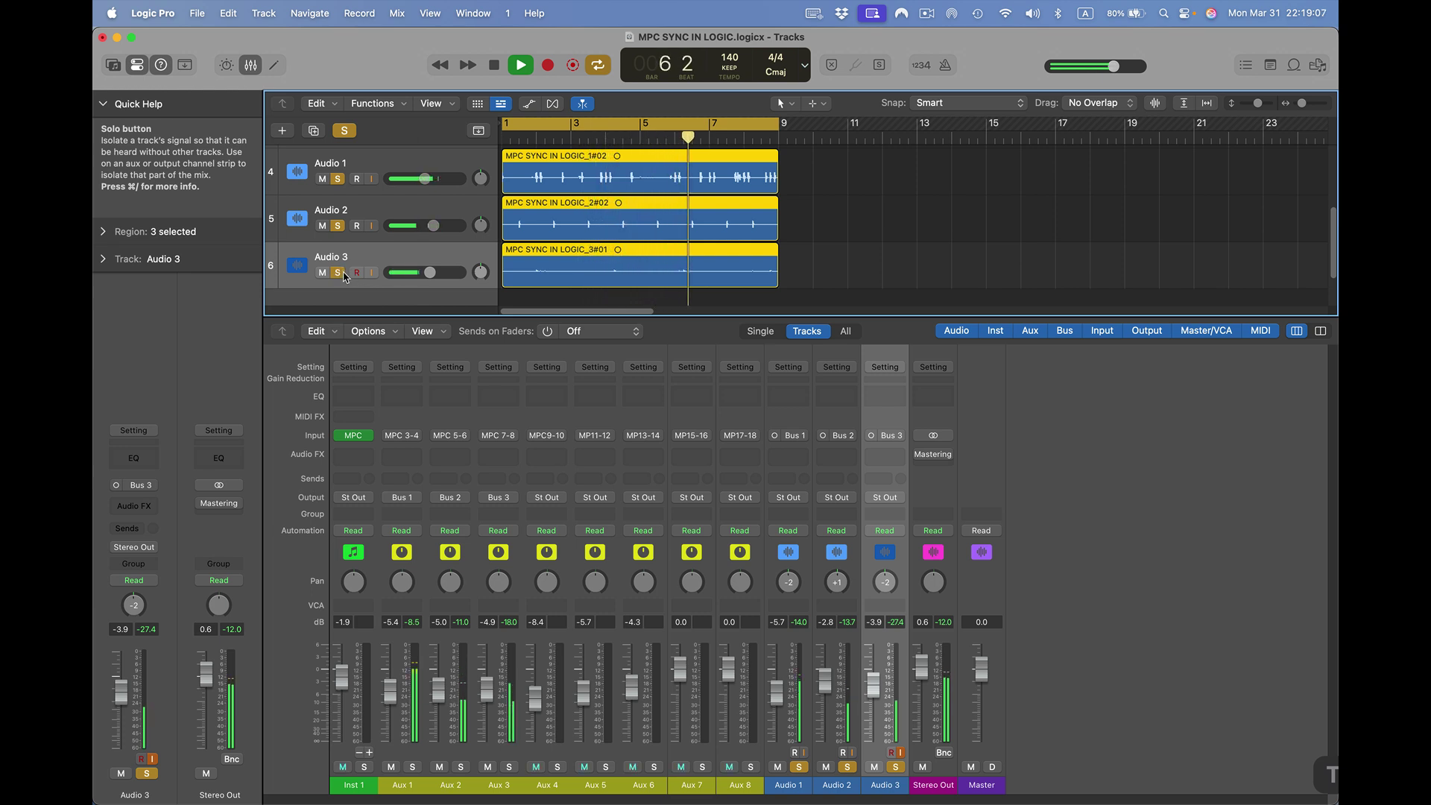
key("space")
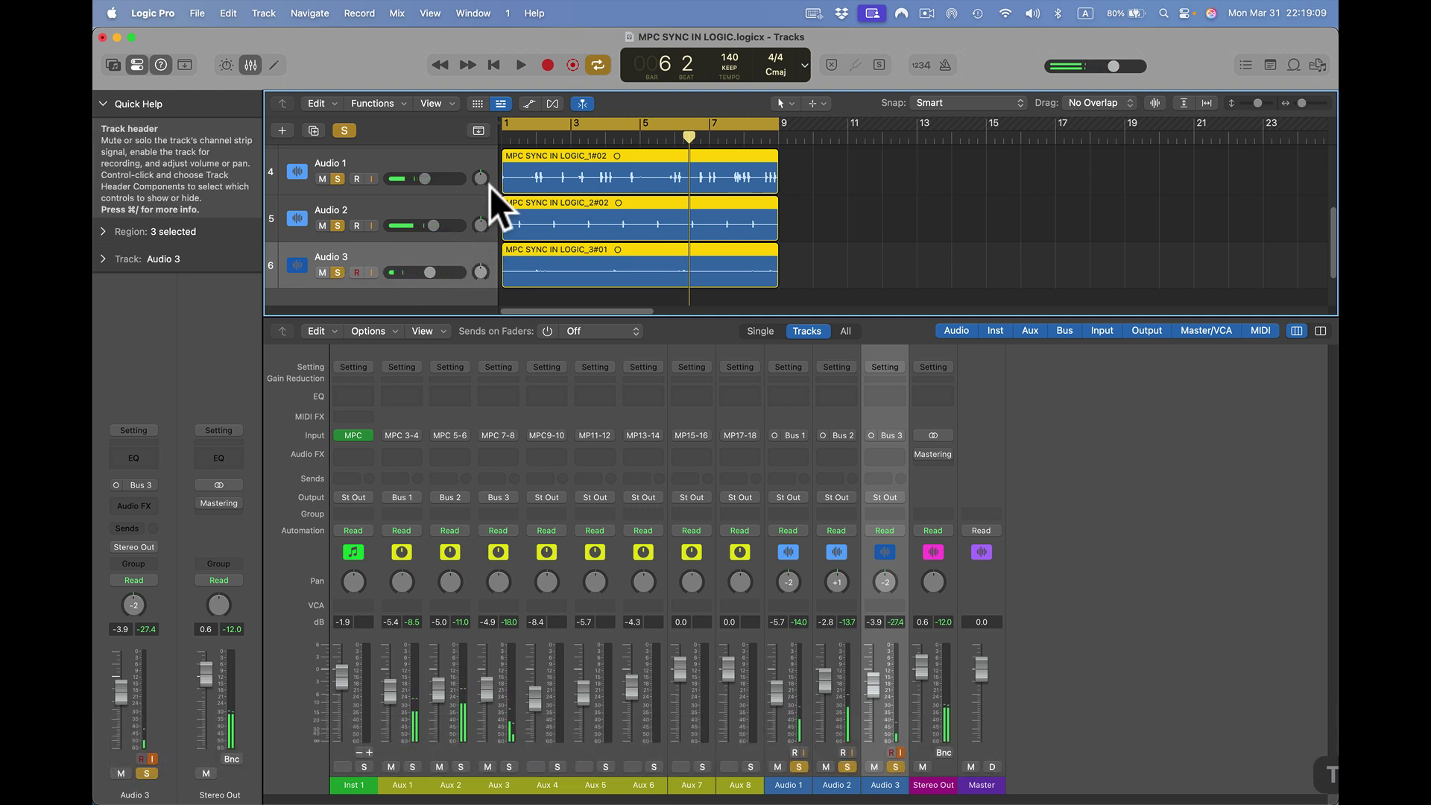